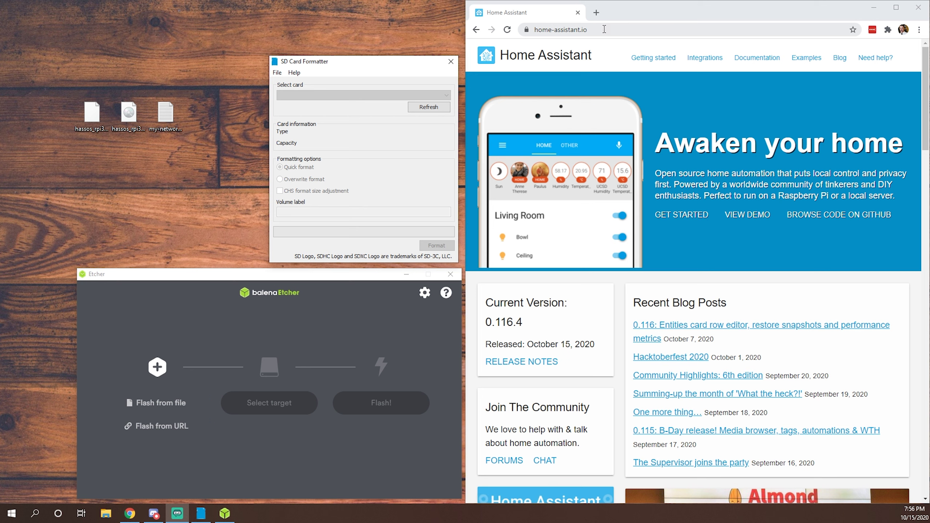
# Step: From the installation guide, download the Raspberry Pi 3 Model B/B+ 32-bit Home Assistant image
pyautogui.click(665, 64)
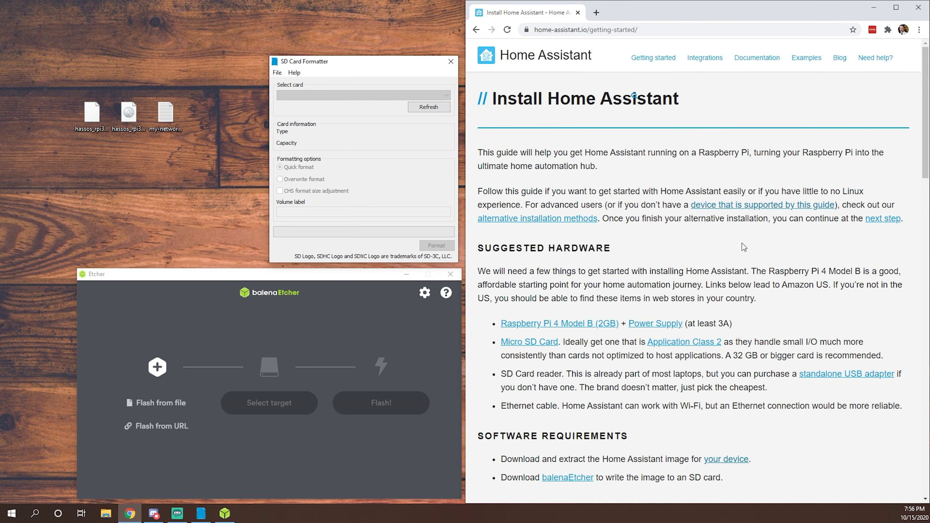
pyautogui.click(750, 207)
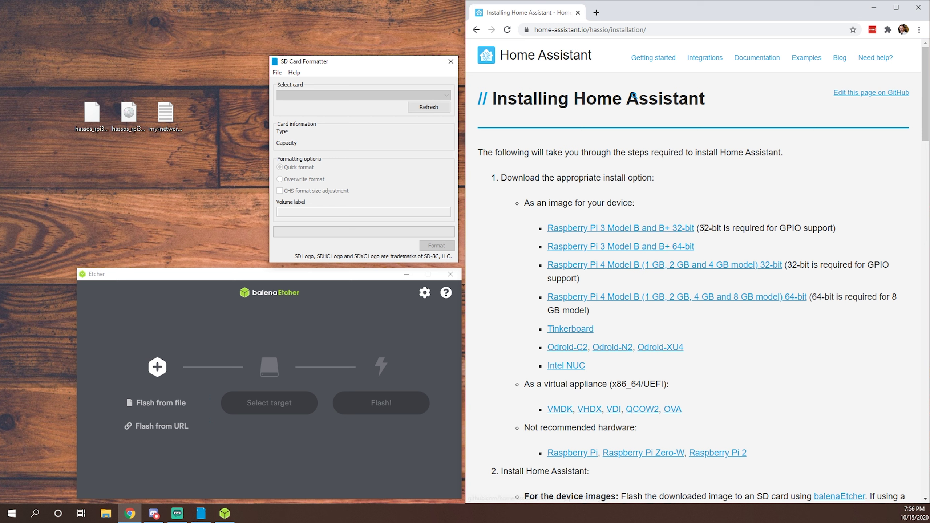
pyautogui.moveTo(703, 229); pyautogui.dragTo(781, 228)
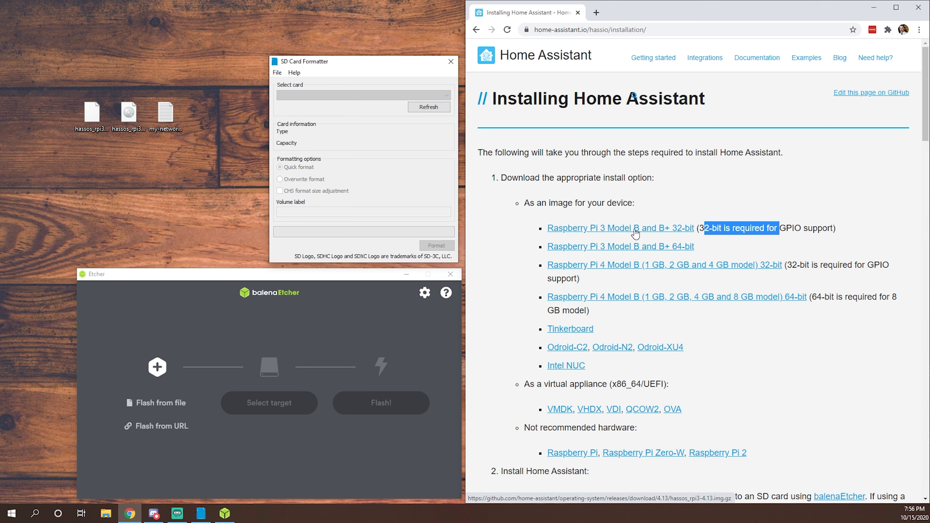
pyautogui.click(635, 233)
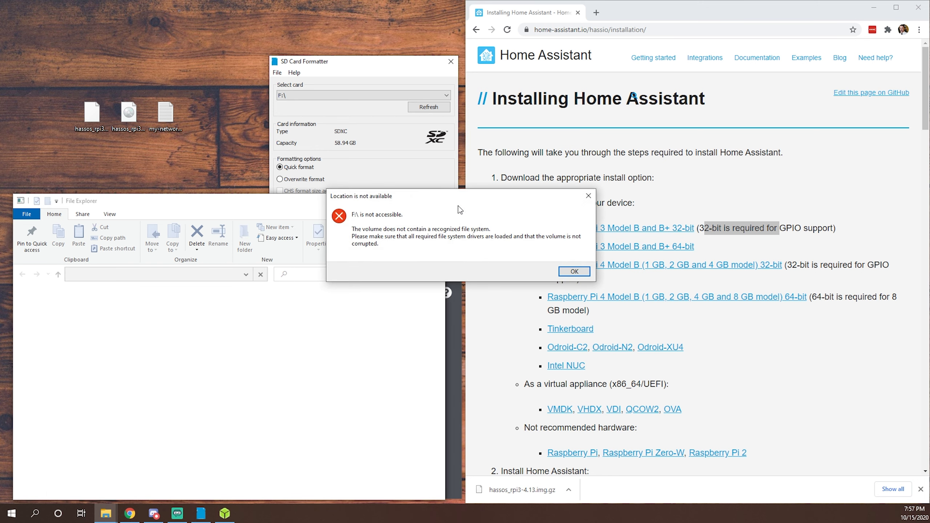
# Step: Dismiss the drive-not-accessible warning and close the File Explorer window
pyautogui.click(574, 271)
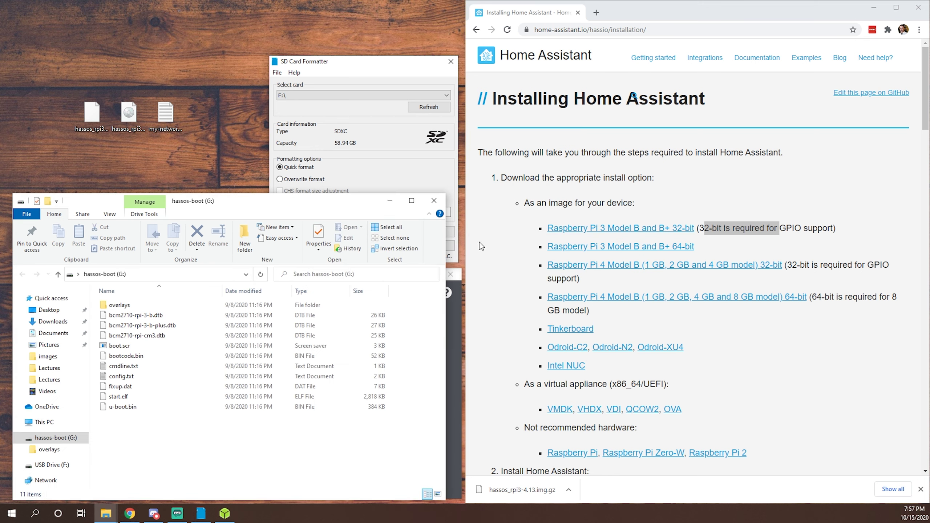
pyautogui.click(433, 203)
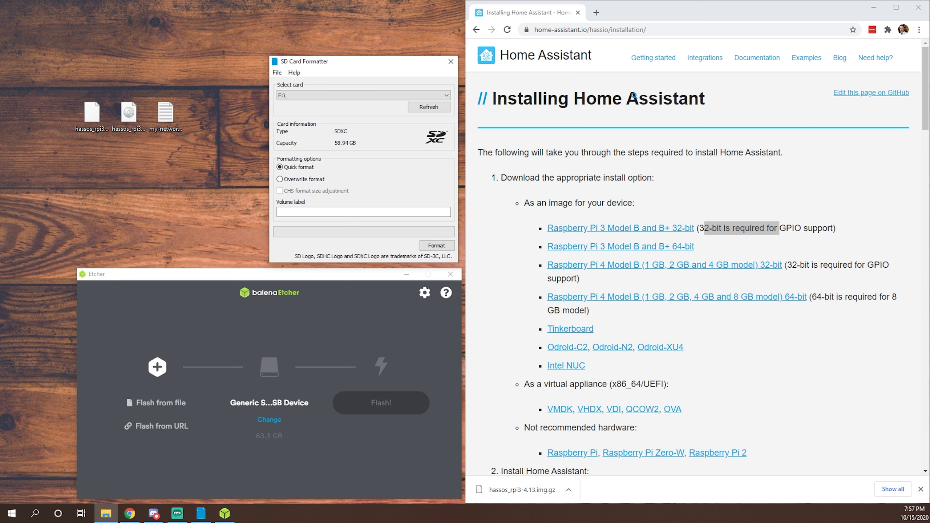
pyautogui.hotkey('alt', 'Tab')
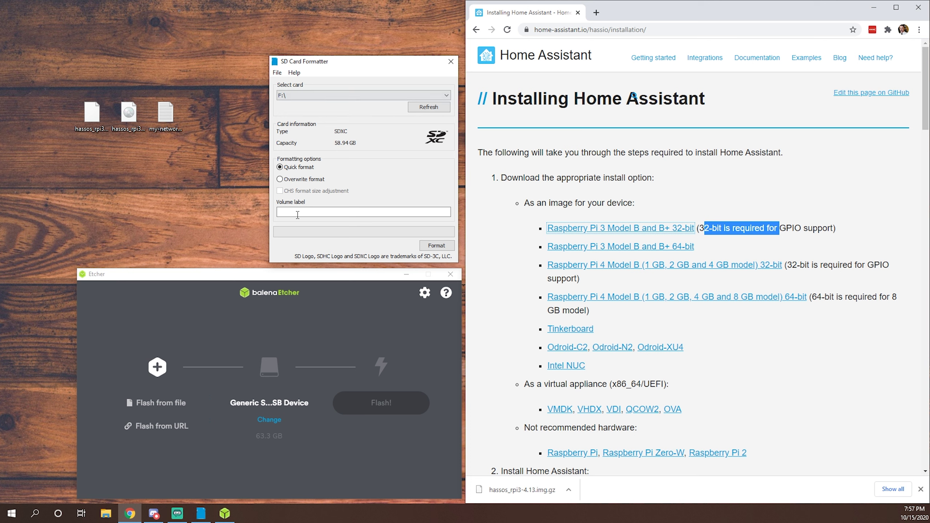
# Step: Quick-format card G:\ hassos-boot in SD Card Formatter, confirming the data erase
pyautogui.click(308, 94)
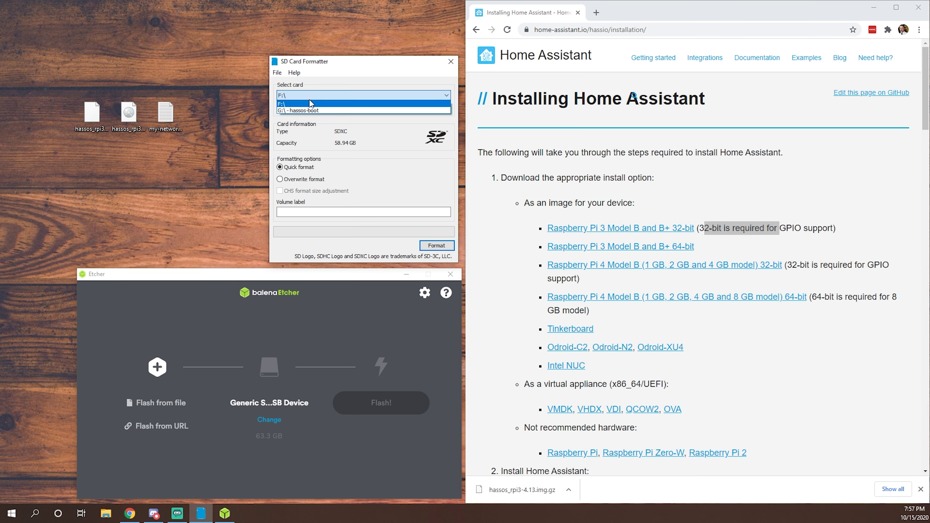
pyautogui.click(311, 110)
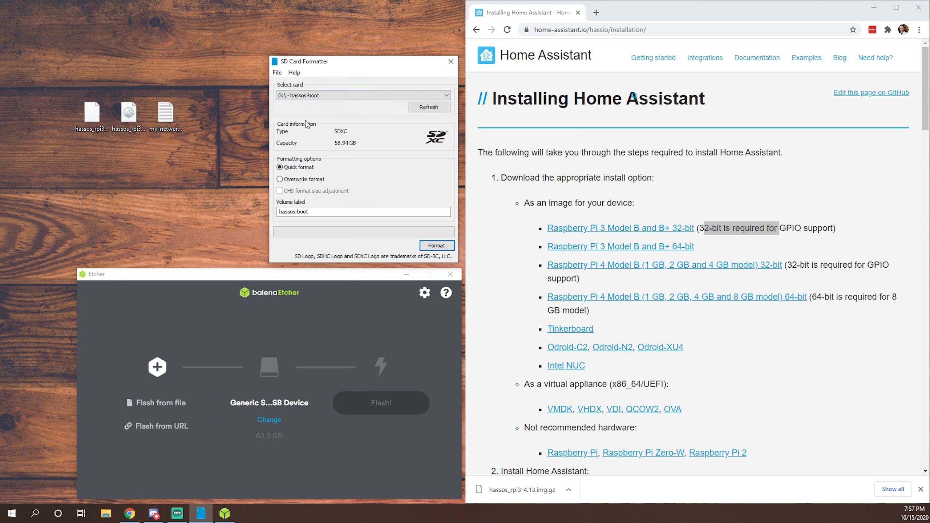
pyautogui.click(437, 246)
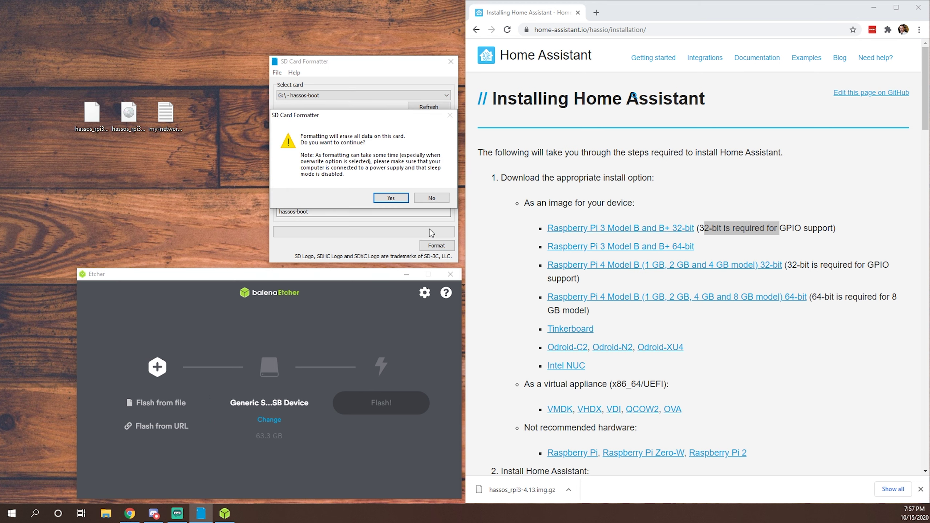
pyautogui.click(394, 201)
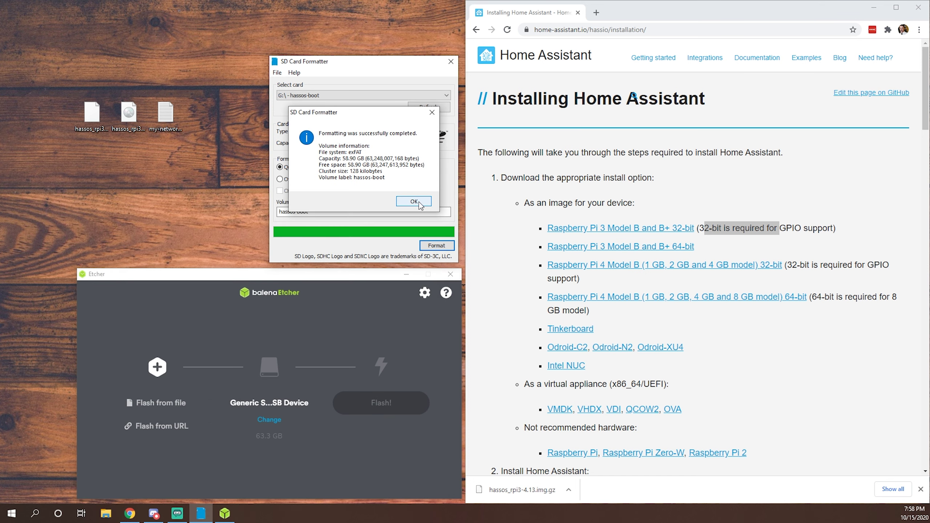
pyautogui.click(420, 202)
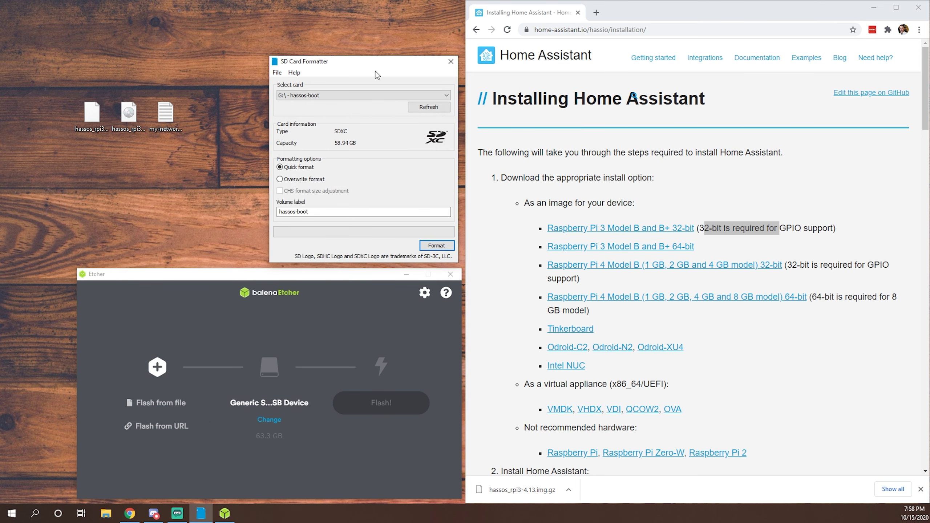
# Step: Extract hassos_rpi3-4.13.img.gz onto the desktop with 7-Zip's Extract Here, yielding hassos_rpi3-4.13.img
pyautogui.click(456, 62)
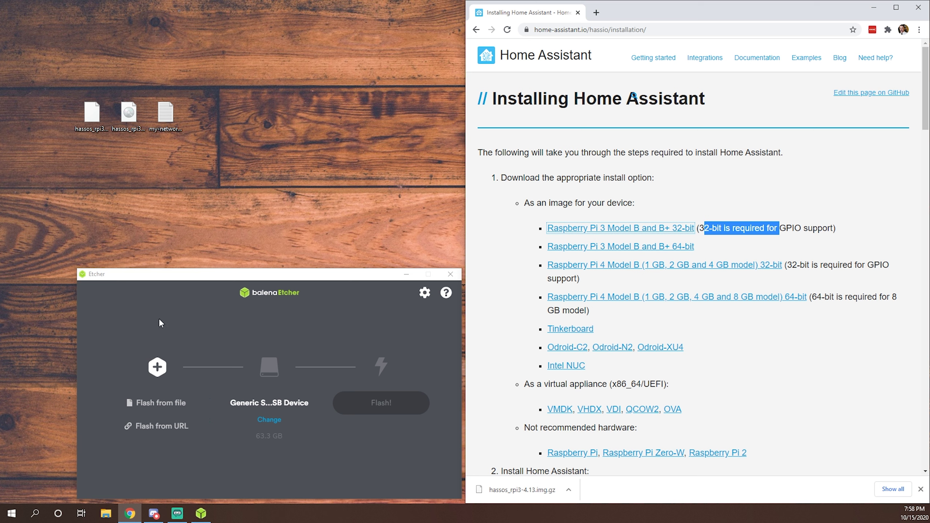
pyautogui.click(96, 119)
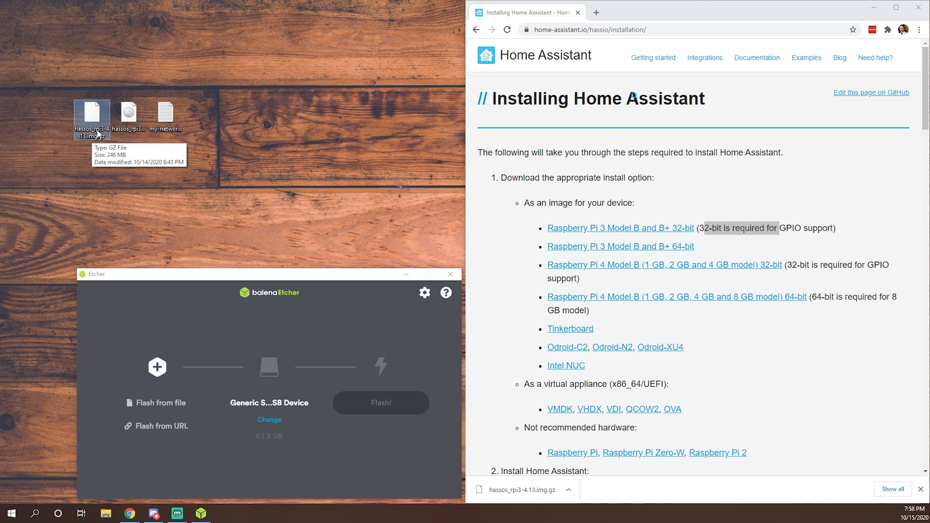
pyautogui.rightClick(98, 134)
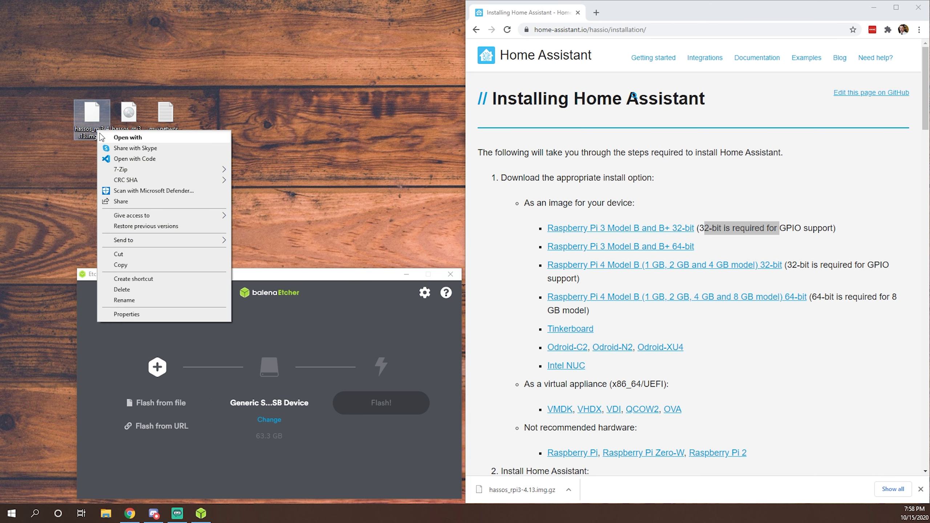
pyautogui.moveTo(118, 174)
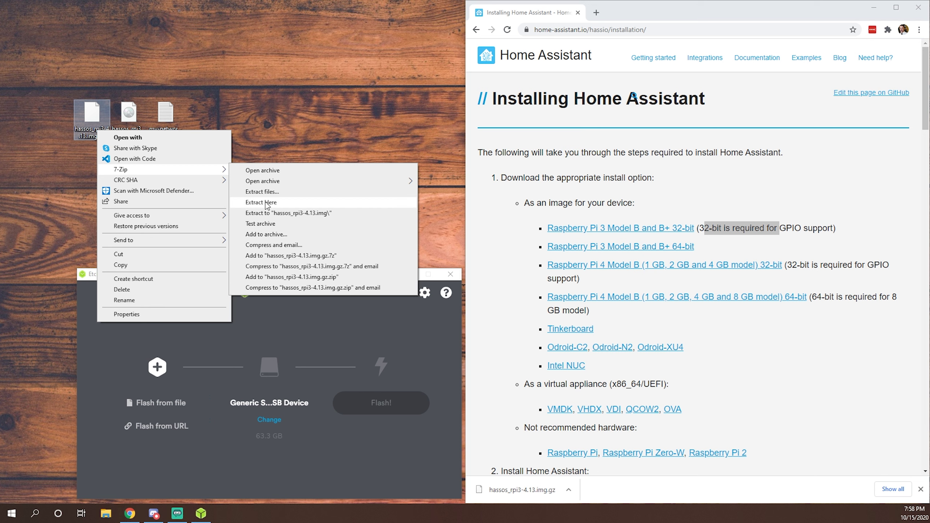
pyautogui.click(250, 123)
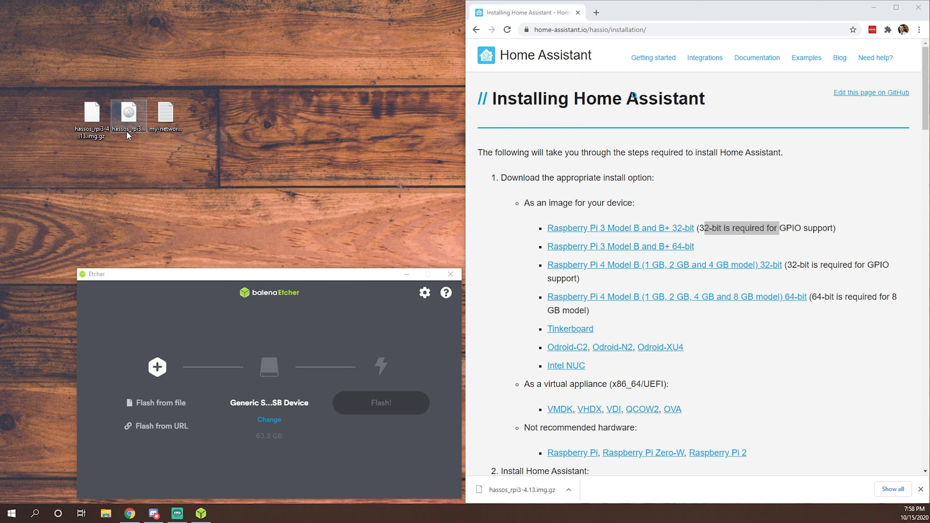
pyautogui.click(134, 115)
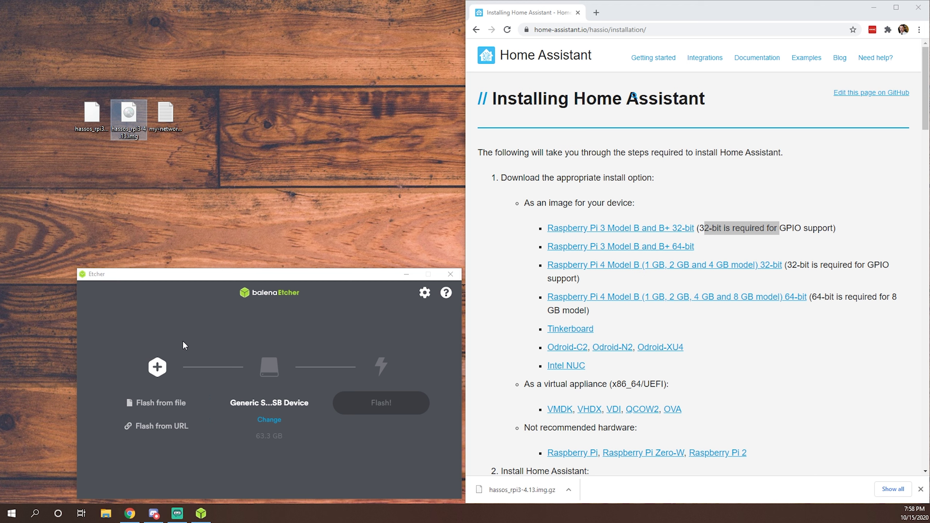
# Step: Flash hassos_rpi3-4.13.img to the Generic USB drive in balenaEtcher
pyautogui.click(161, 405)
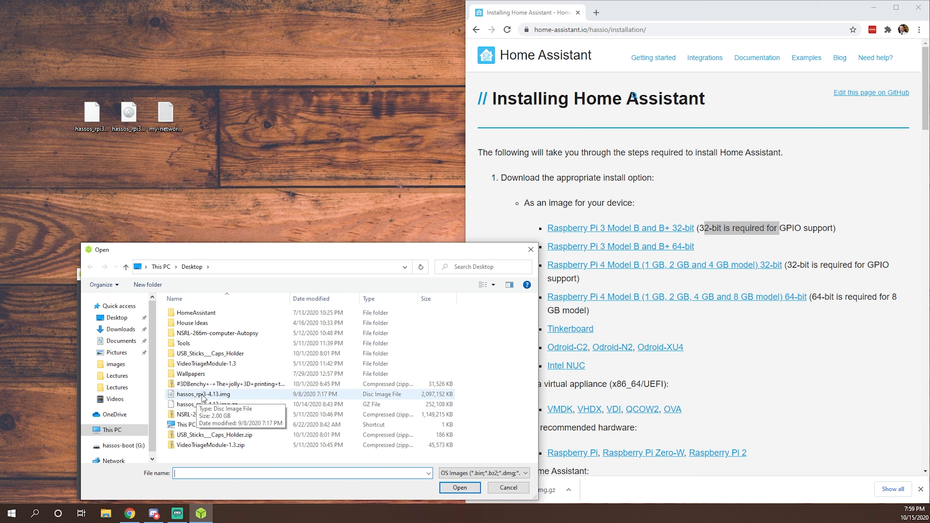
pyautogui.click(203, 394)
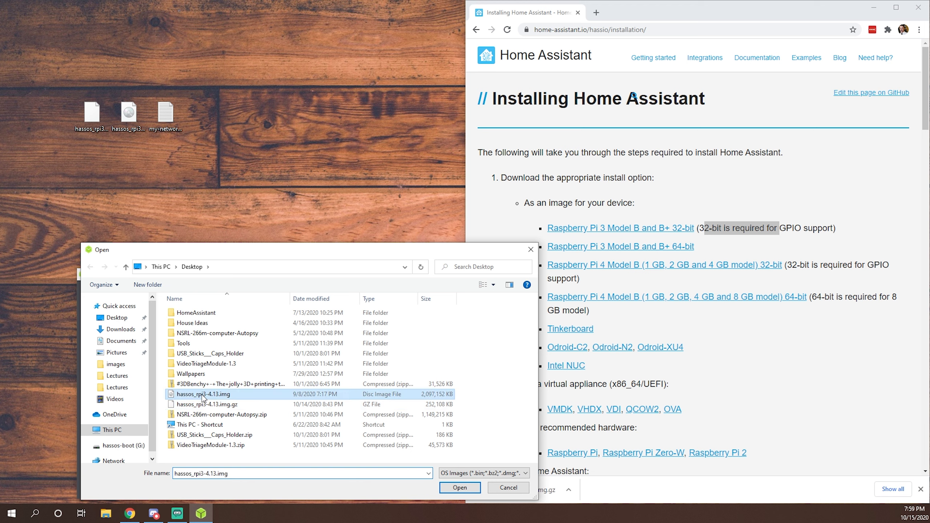
pyautogui.click(461, 488)
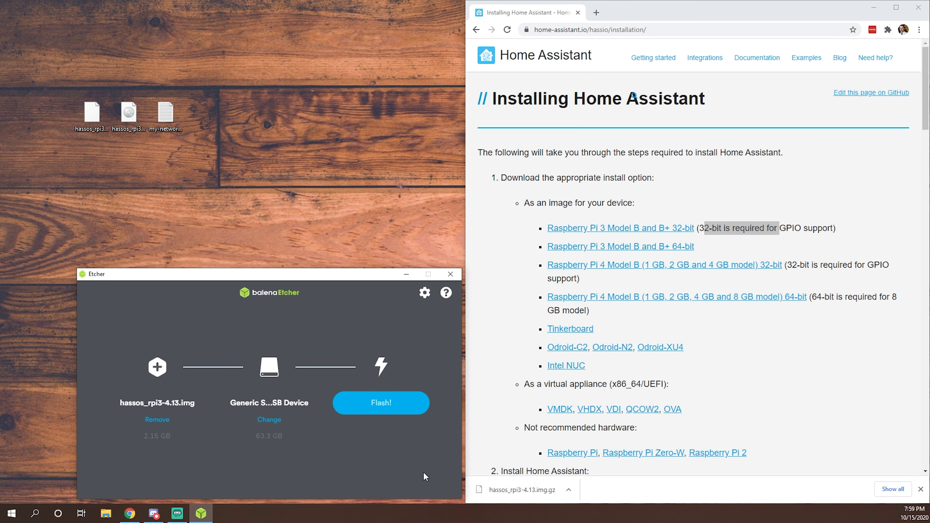
pyautogui.click(265, 419)
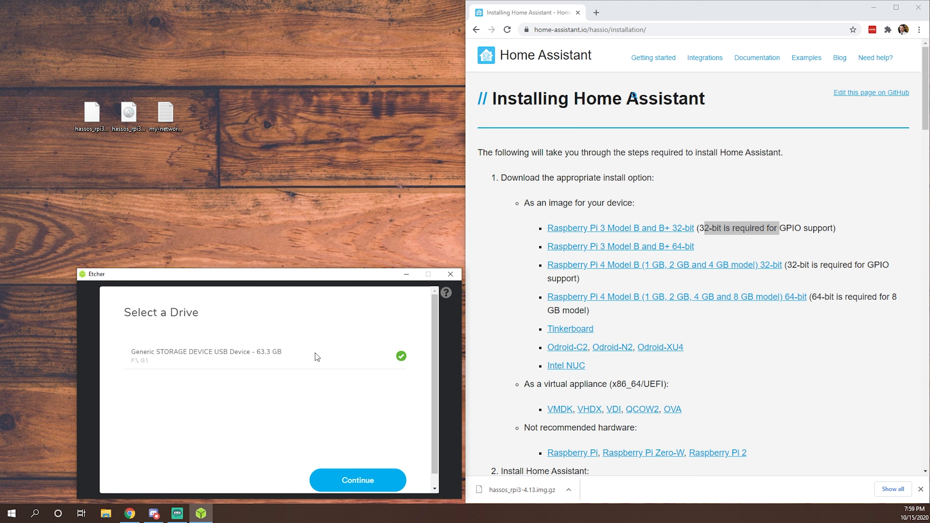
pyautogui.click(366, 482)
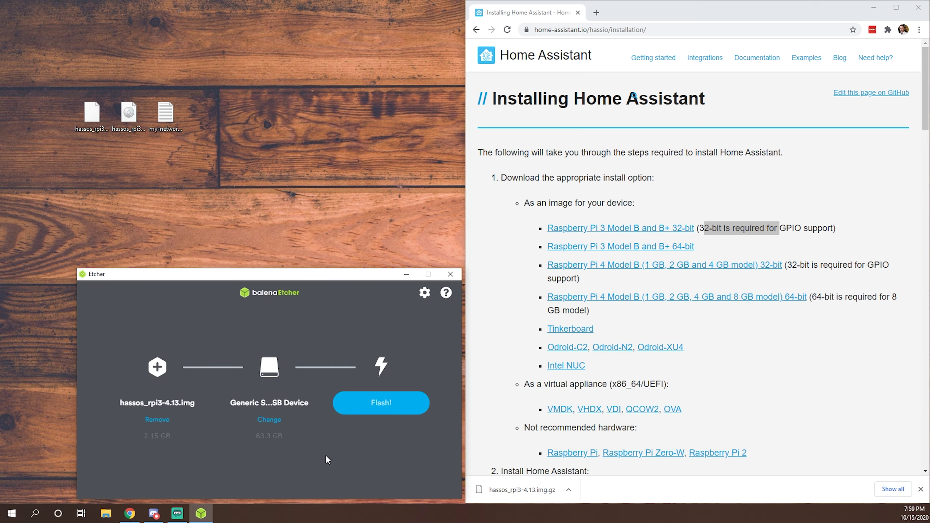
pyautogui.click(390, 411)
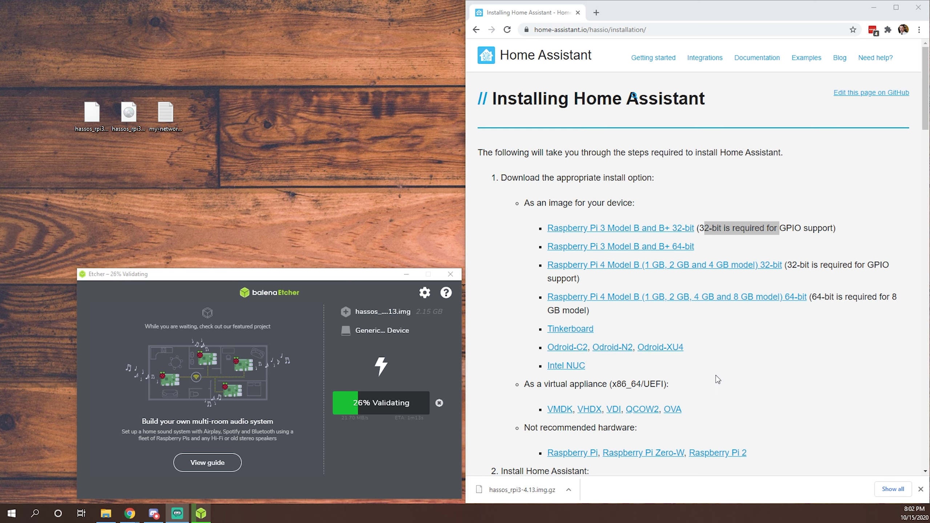
# Step: Scroll the installation page to step 3 and highlight 'Wi-Fi or a static IP address'
pyautogui.scroll(-3, 718, 379)
pyautogui.scroll(-4, 717, 379)
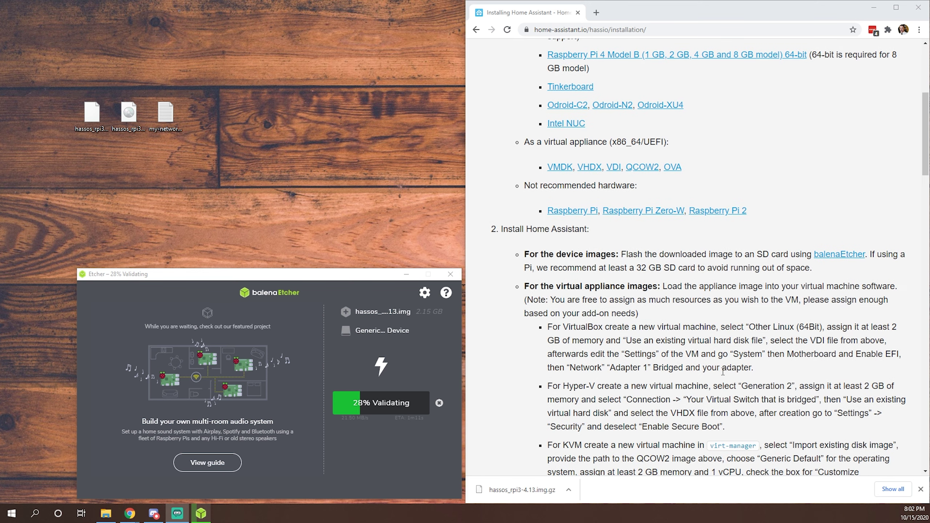
pyautogui.scroll(-3, 599, 284)
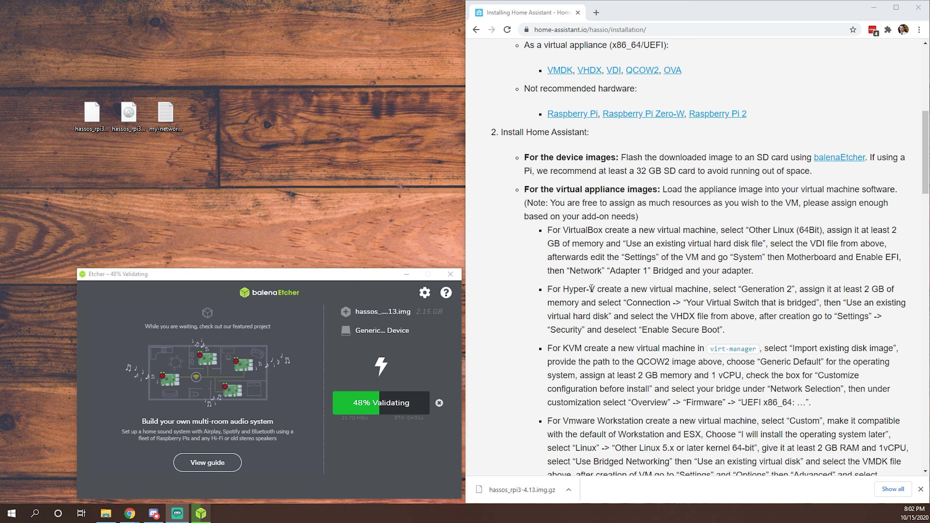
pyautogui.scroll(-5, 618, 357)
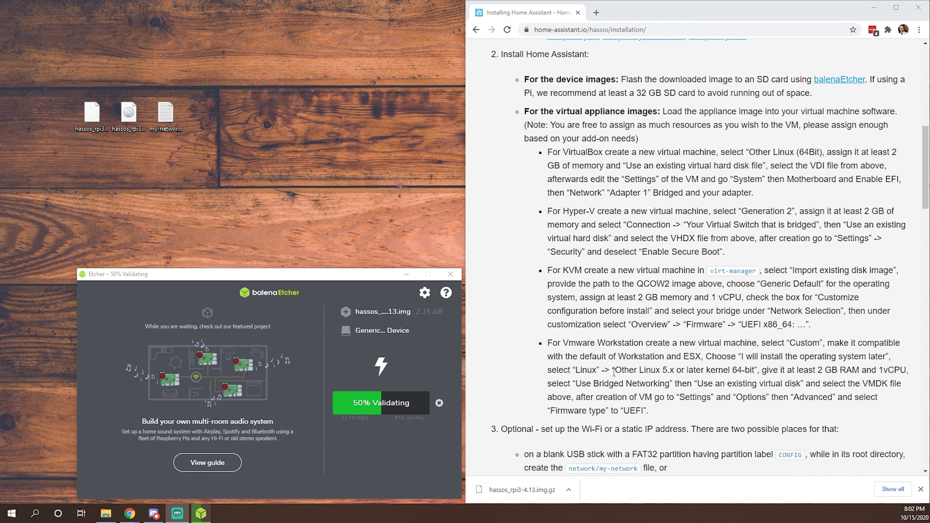
pyautogui.scroll(-5, 609, 375)
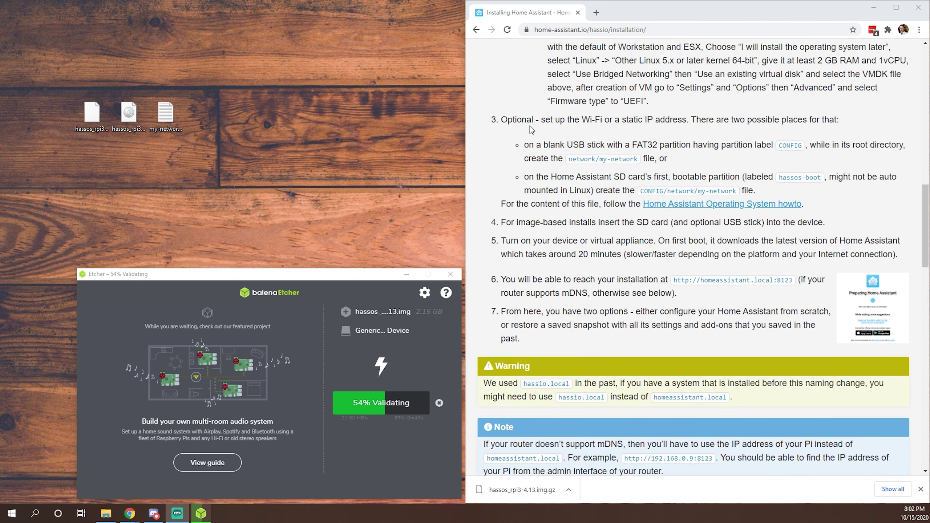
pyautogui.moveTo(582, 121); pyautogui.dragTo(696, 121)
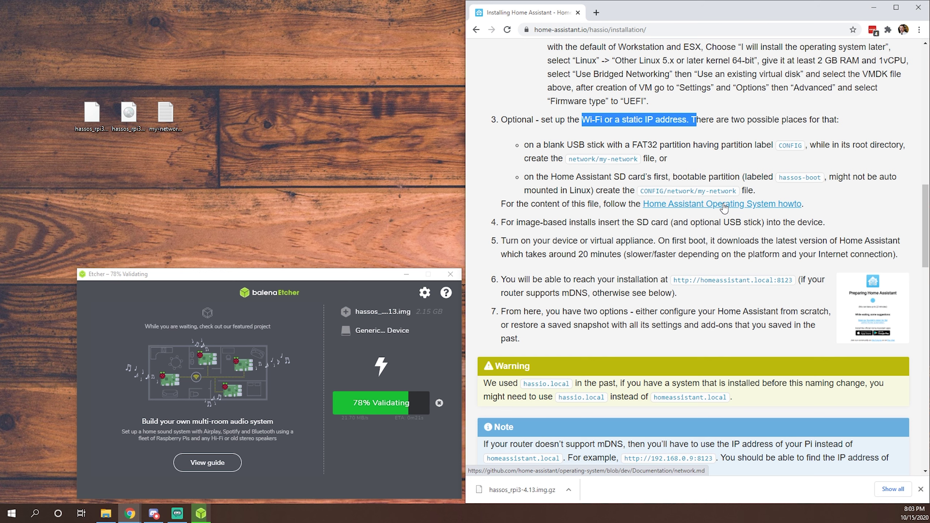
# Step: Open the GitHub network.md guide and select the Wireless LAN WPA/PSK example configuration block
pyautogui.keyDown('ctrl'); pyautogui.click(724, 208); pyautogui.keyUp('ctrl')
pyautogui.click(641, 18)
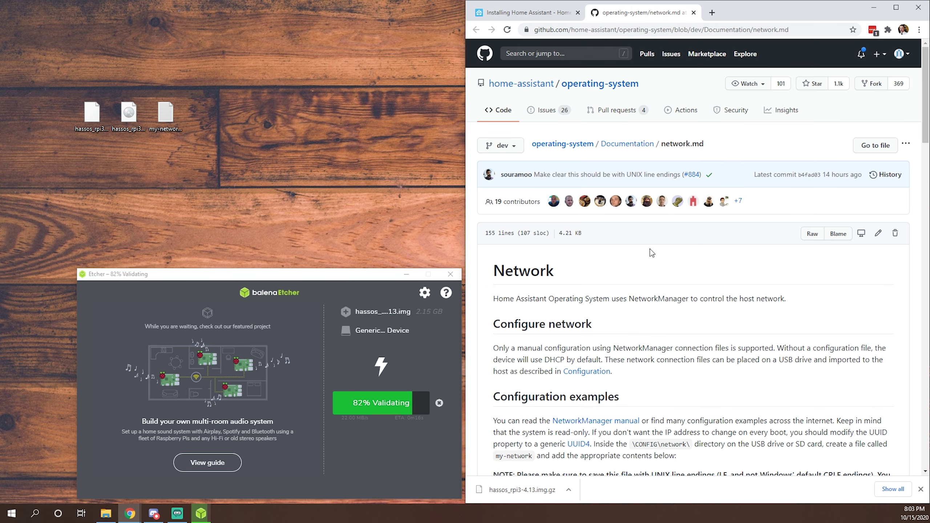
pyautogui.scroll(-15, 652, 253)
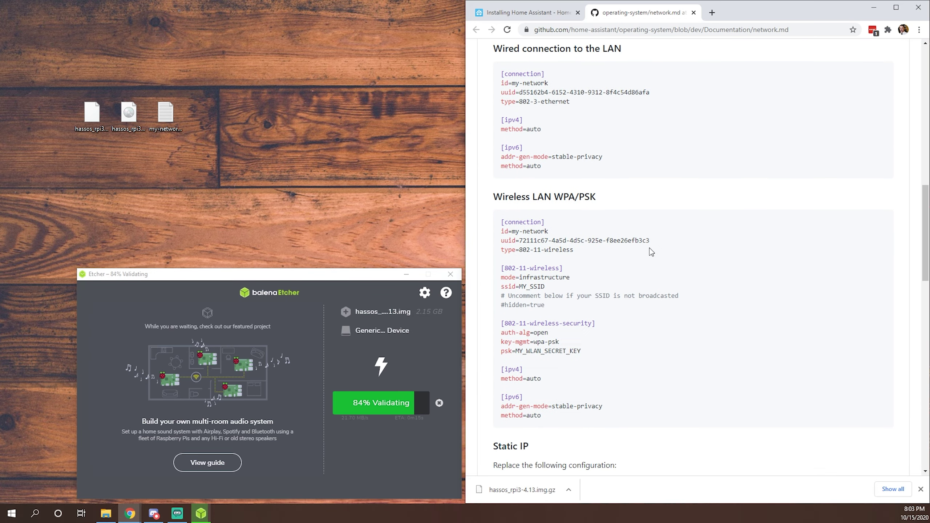
pyautogui.scroll(-2, 652, 252)
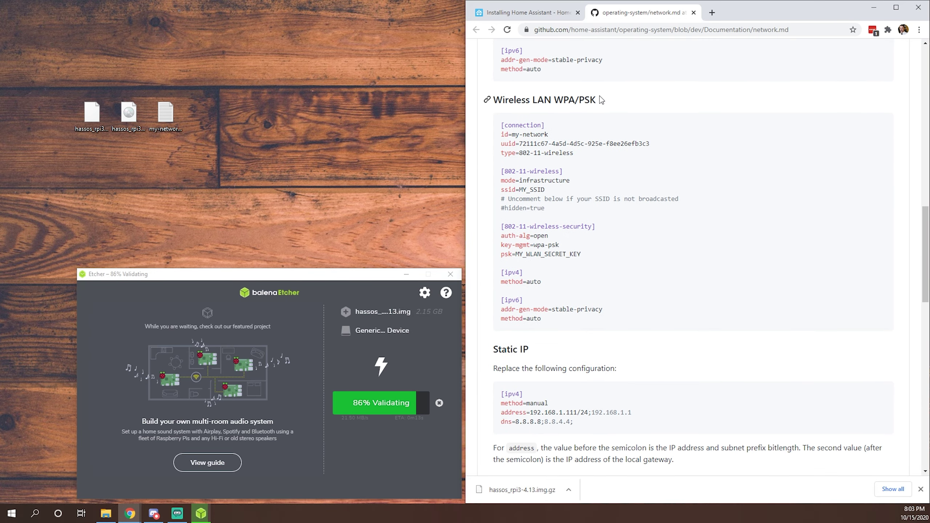
pyautogui.moveTo(602, 100); pyautogui.dragTo(463, 105)
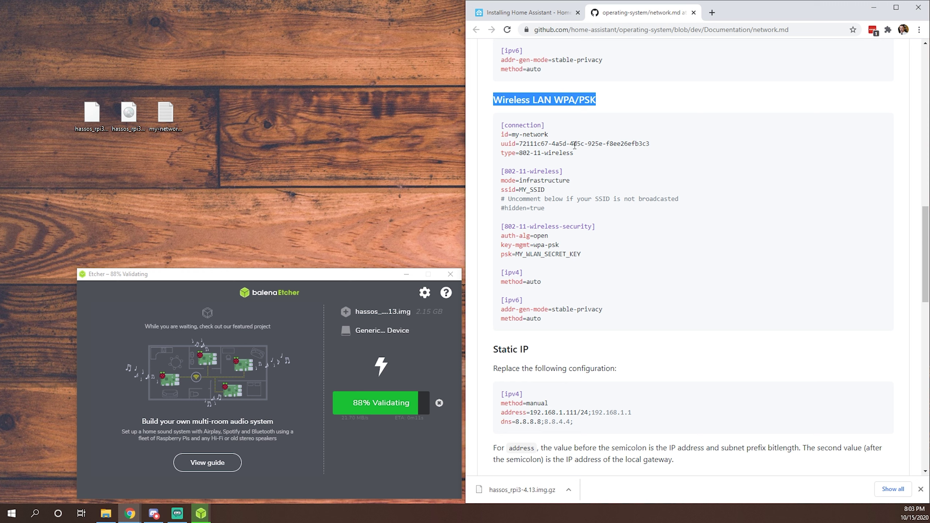
pyautogui.moveTo(563, 324); pyautogui.dragTo(478, 116)
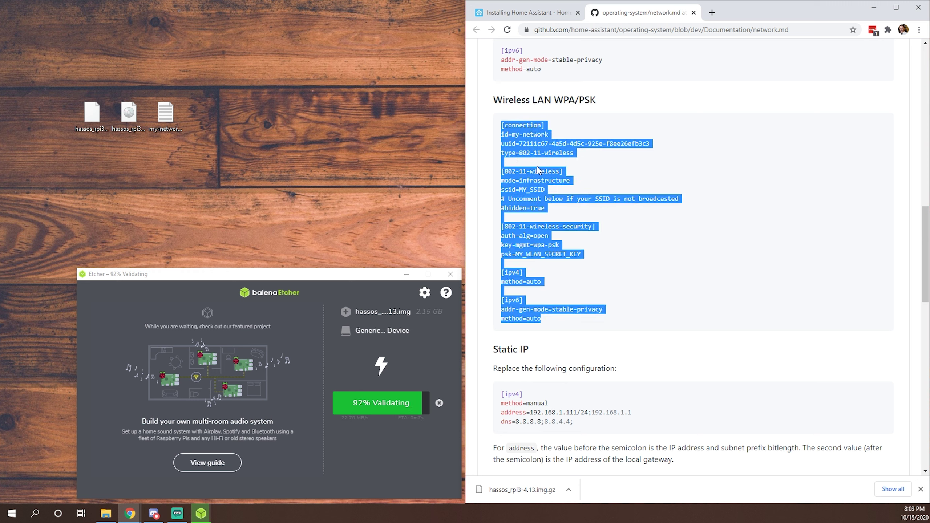
# Step: Open my-network.txt in Notepad, edit its ssid and psk lines, and close it
pyautogui.rightClick(240, 125)
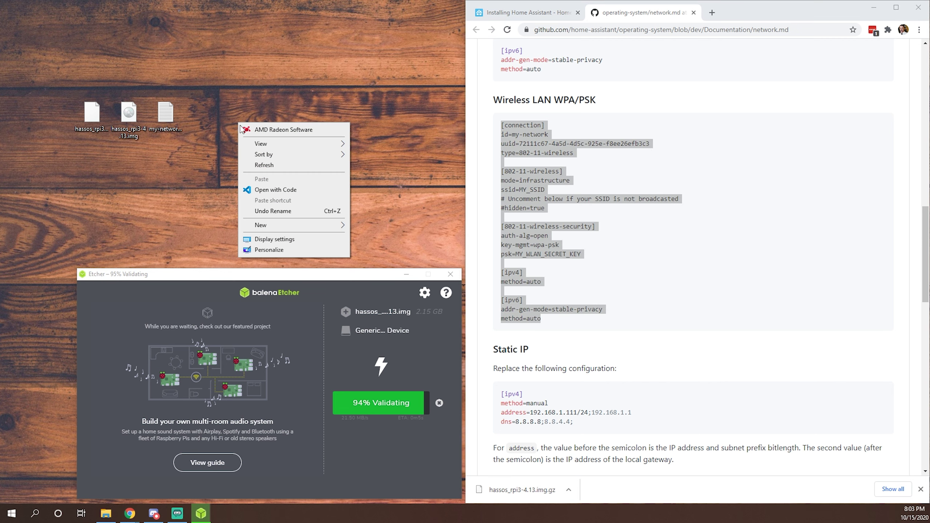
pyautogui.moveTo(261, 225)
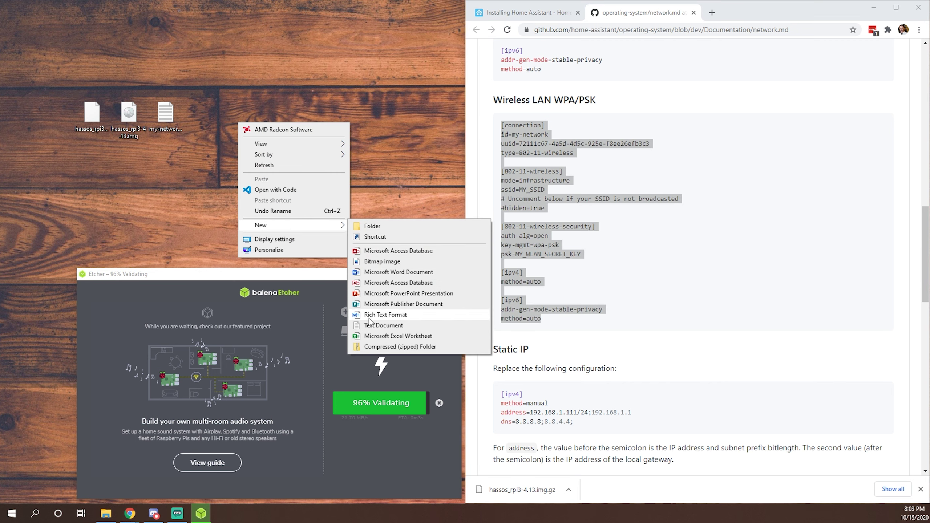
pyautogui.doubleClick(172, 120)
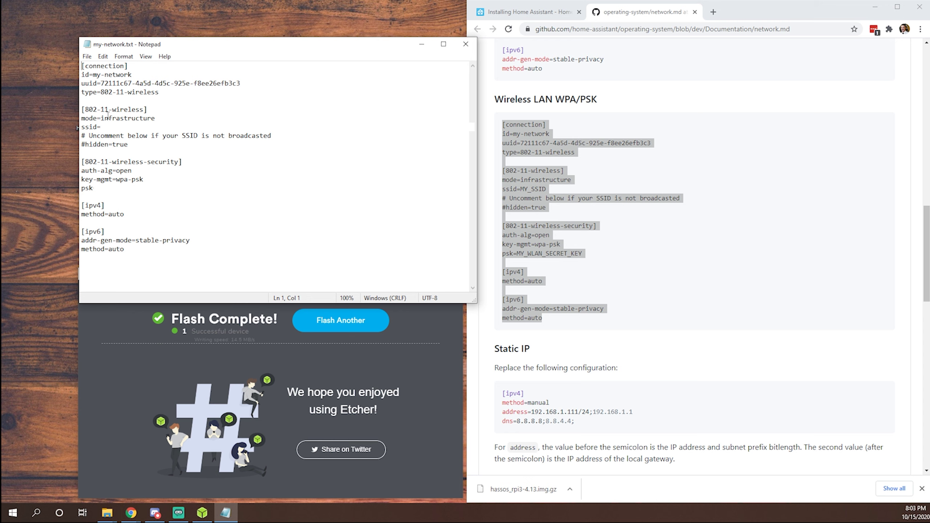
pyautogui.click(82, 196)
pyautogui.press('Up')
pyautogui.press('End')
pyautogui.press('Up')
pyautogui.press('Up')
pyautogui.press('Up')
pyautogui.press('Up')
pyautogui.press('Up')
pyautogui.press('Up')
pyautogui.press('Up')
pyautogui.click(458, 45)
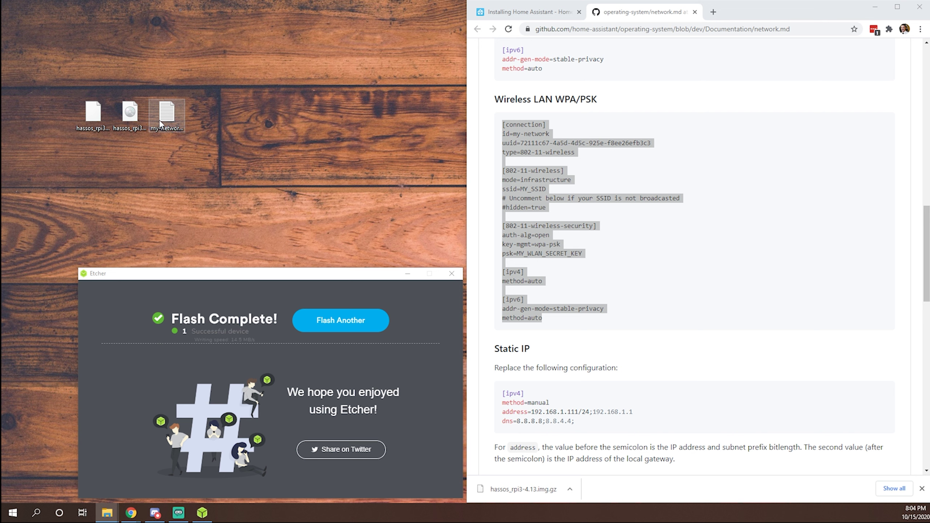
pyautogui.click(168, 133)
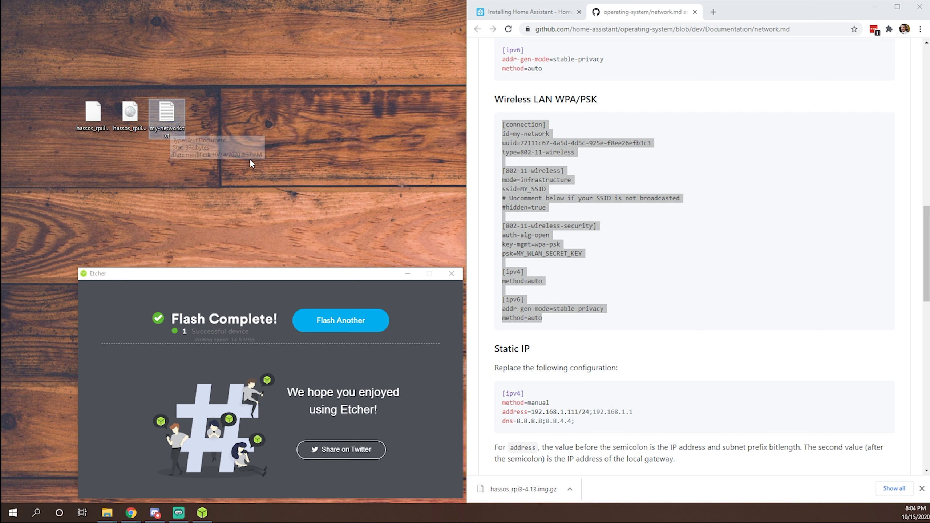
# Step: Untick 'Hide extensions for known file types' in File Explorer Options via Control Panel
pyautogui.click(36, 512)
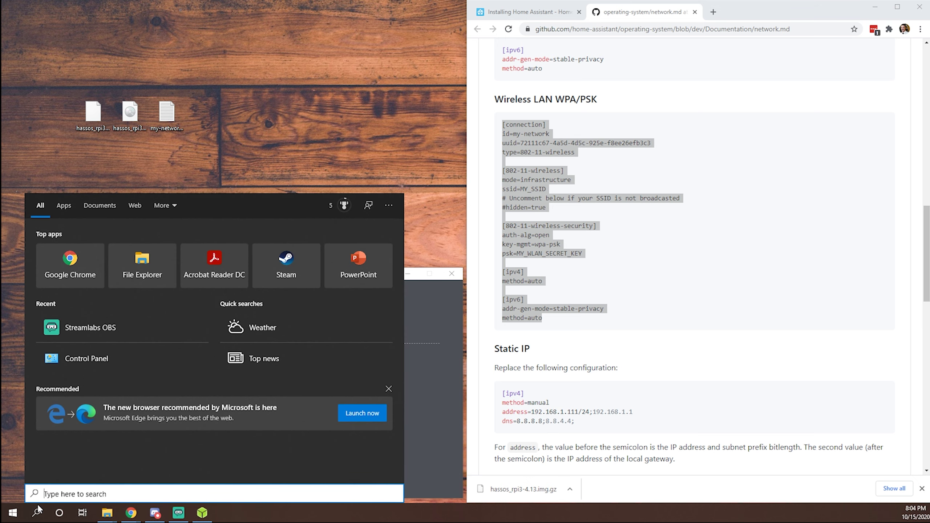
pyautogui.write('cont')
pyautogui.press('Return')
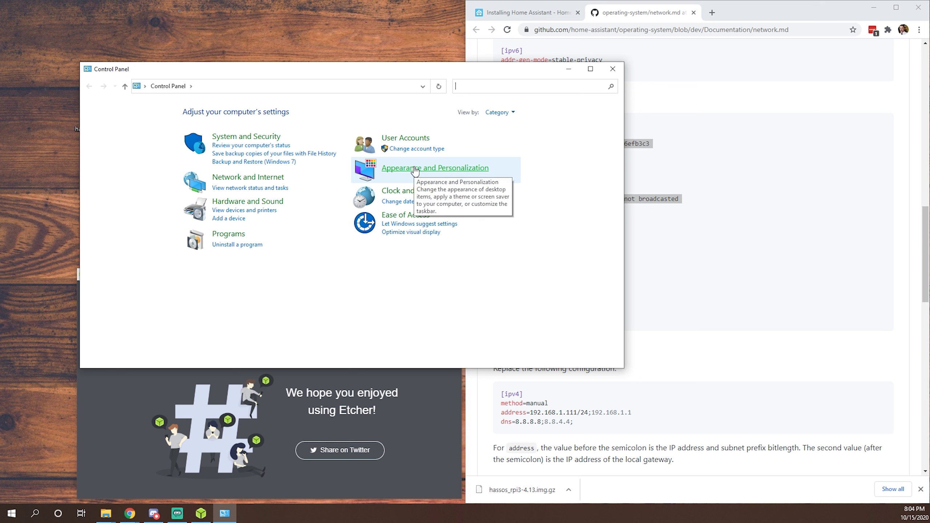
pyautogui.click(415, 169)
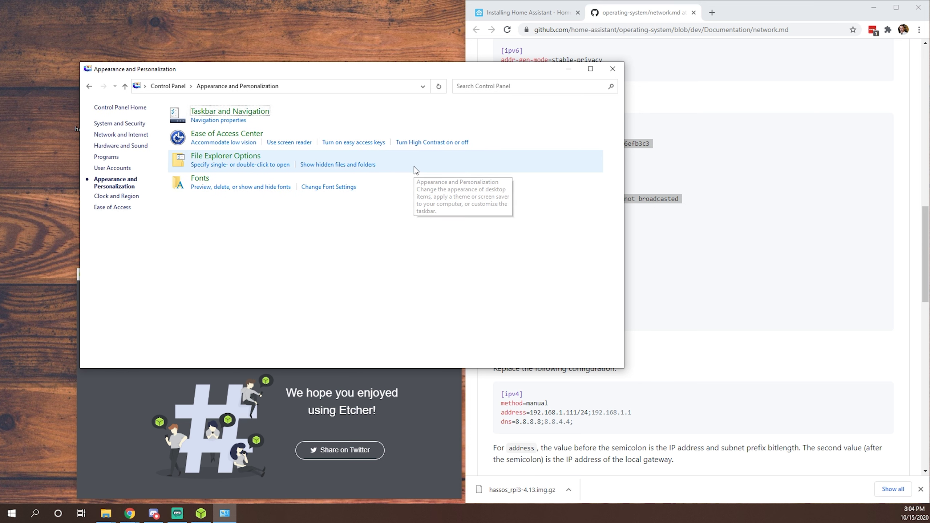
pyautogui.click(235, 160)
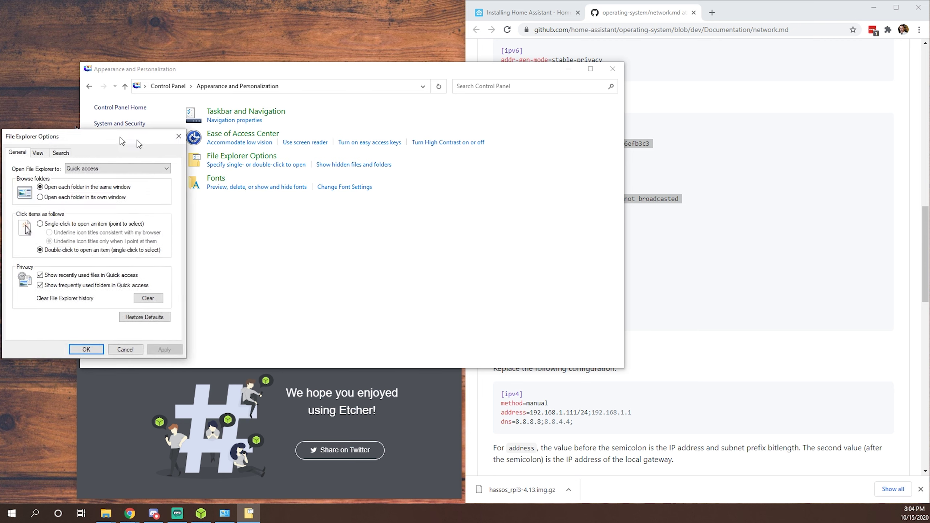
pyautogui.moveTo(137, 140); pyautogui.dragTo(380, 178)
pyautogui.click(299, 193)
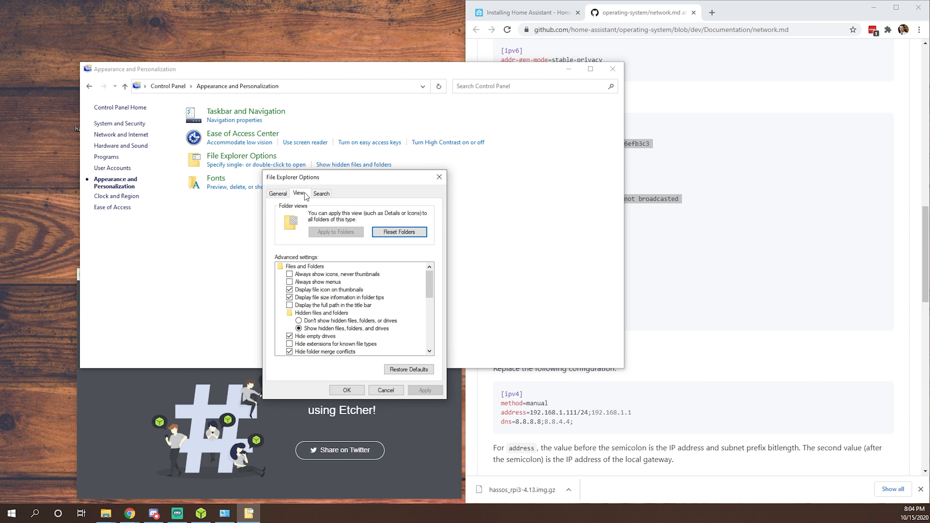
pyautogui.scroll(-2, 336, 302)
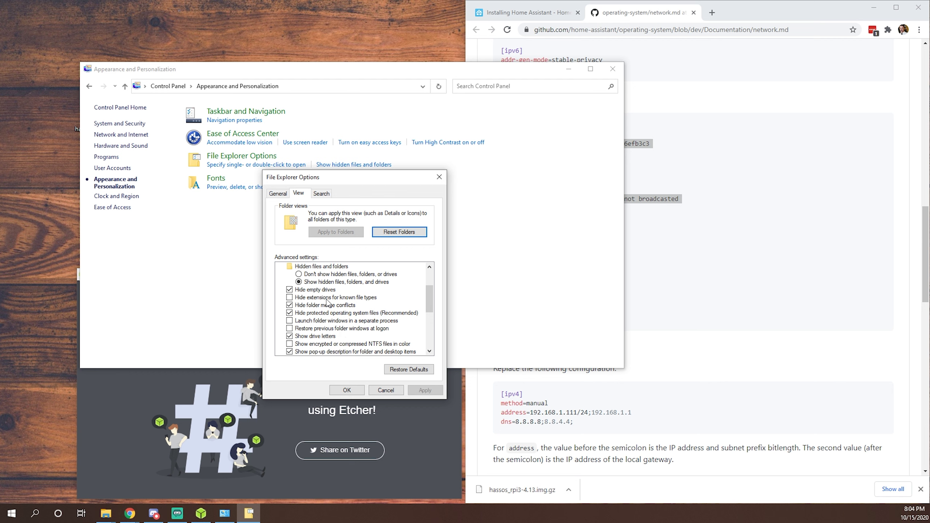
pyautogui.click(289, 298)
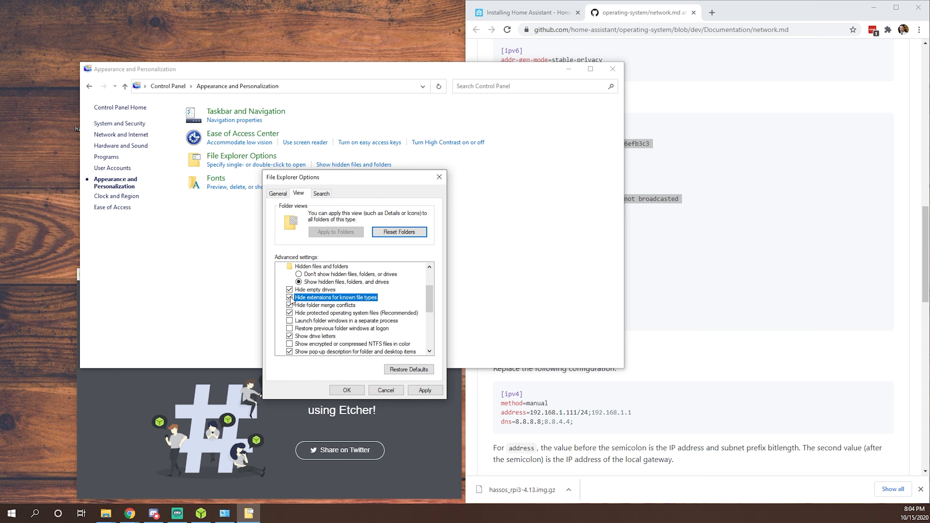
pyautogui.click(424, 390)
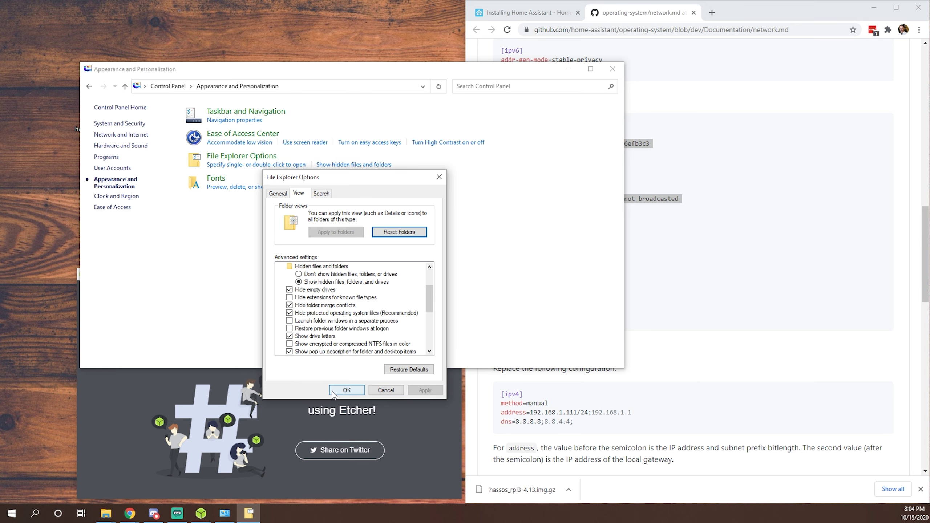
pyautogui.click(345, 390)
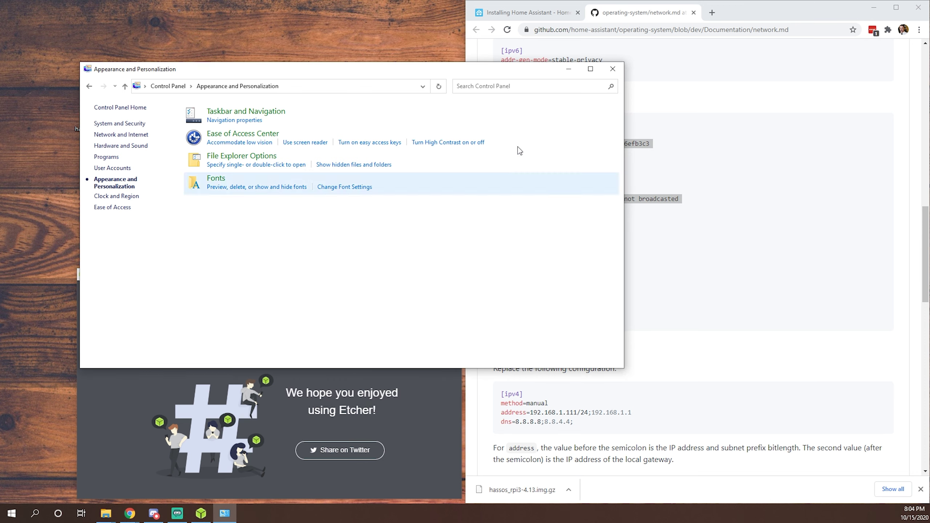
pyautogui.click(608, 70)
# Step: Rename my-network.txt to my-network, confirming the extension change
pyautogui.click(155, 131)
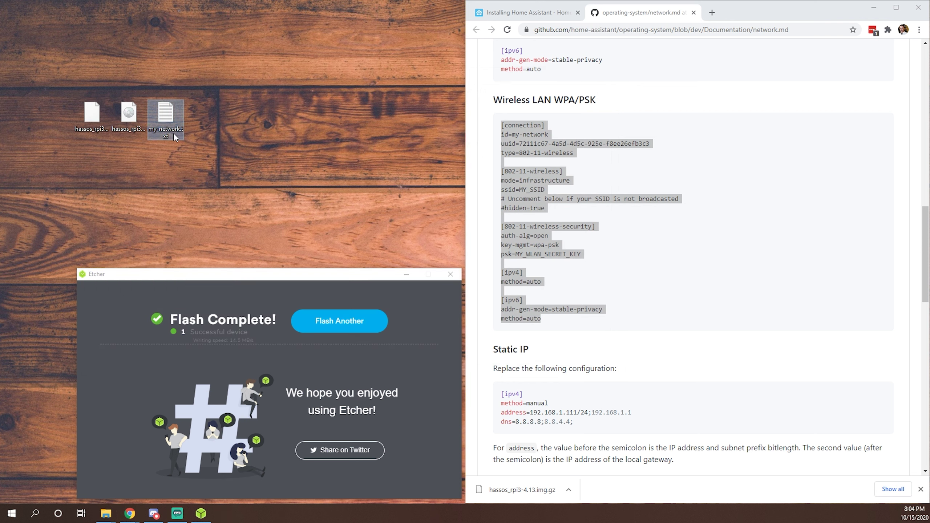
pyautogui.click(173, 132)
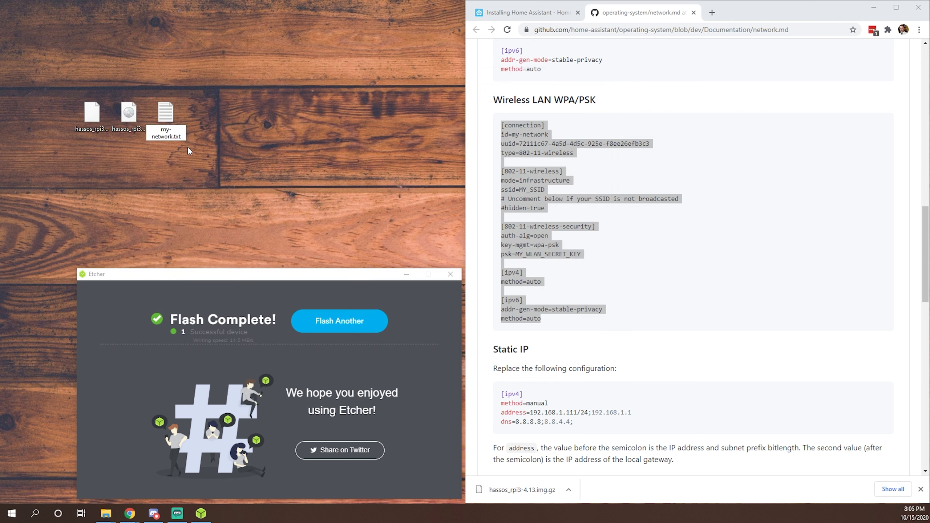
pyautogui.press('BackSpace')
pyautogui.press('BackSpace')
pyautogui.press('BackSpace')
pyautogui.press('BackSpace')
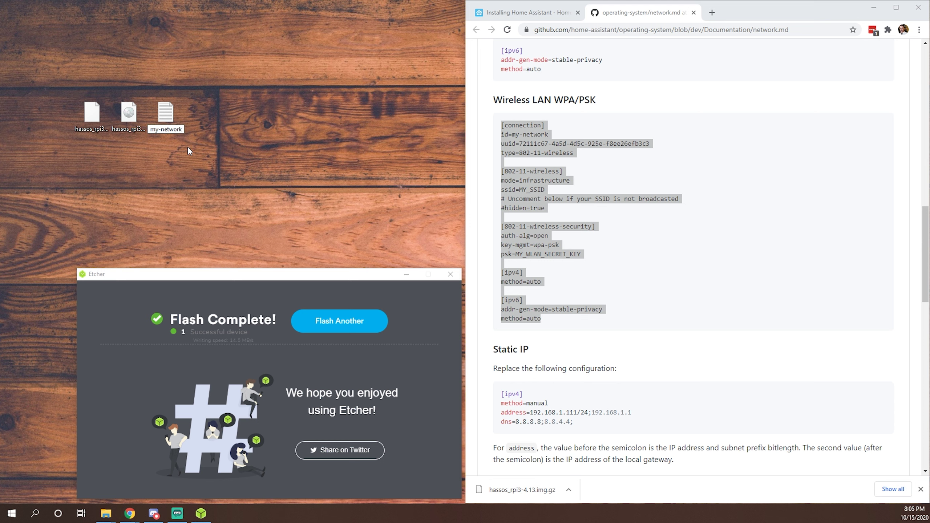
pyautogui.press('Return')
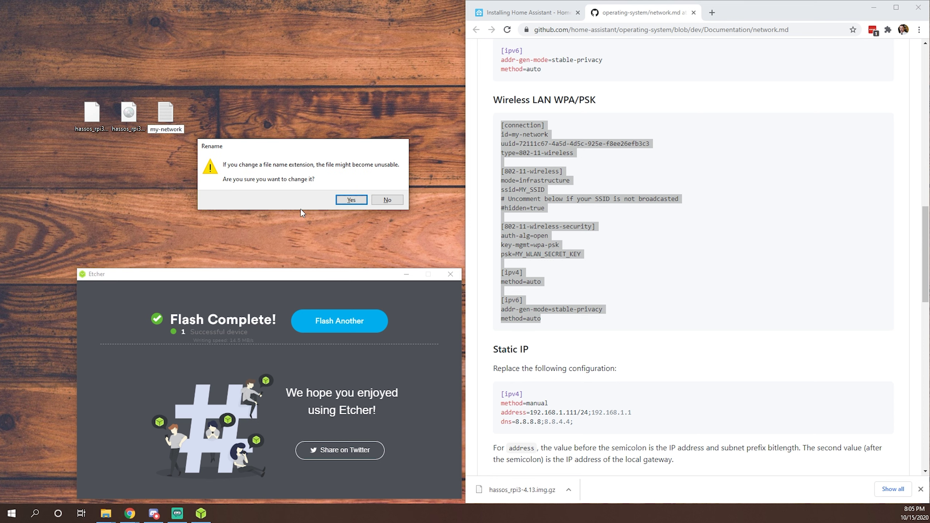
pyautogui.click(354, 201)
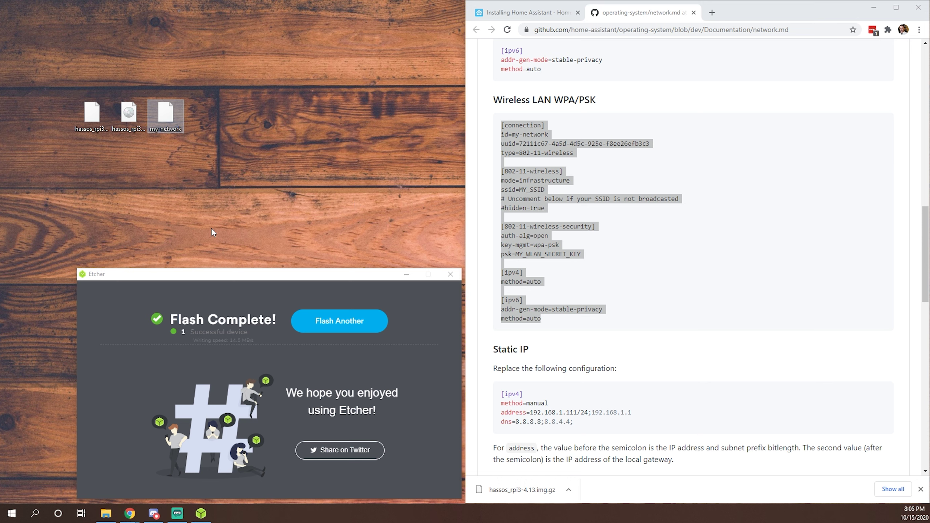
# Step: Open a File Explorer window with Win+E and move it to the left
pyautogui.click(247, 193)
pyautogui.press('super+e')
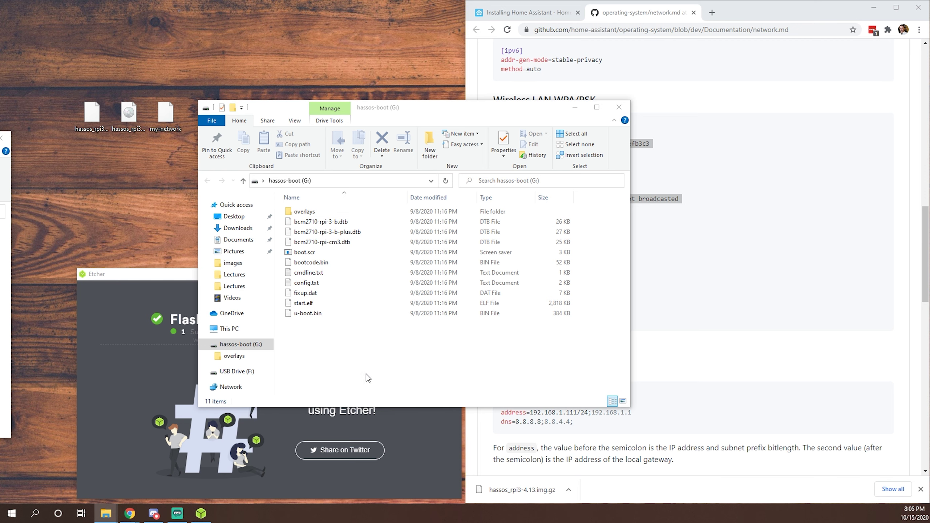
pyautogui.moveTo(476, 107); pyautogui.dragTo(371, 120)
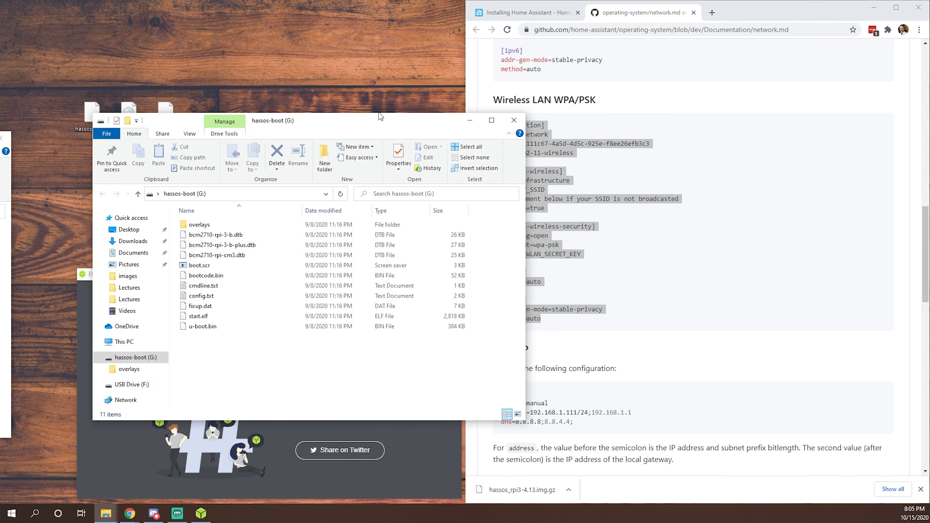
# Step: Check the CONFIG step on the Installing Home Assistant page, then return to Explorer
pyautogui.click(550, 14)
pyautogui.scroll(5, 675, 217)
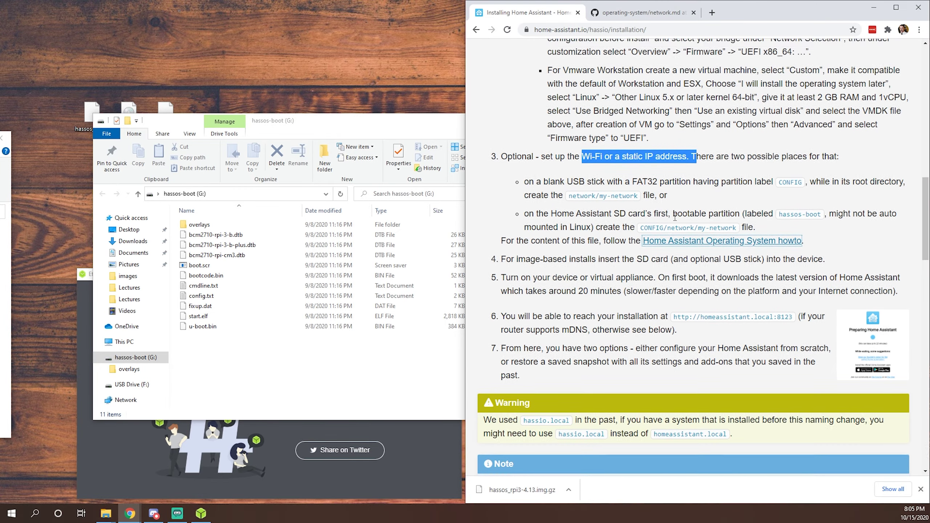
pyautogui.scroll(8, 675, 217)
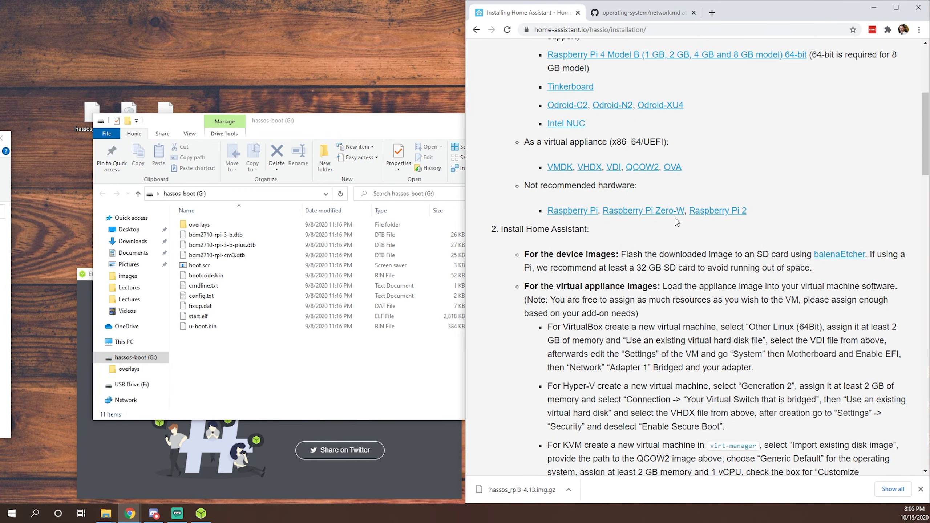
pyautogui.scroll(-8, 688, 236)
pyautogui.scroll(-4, 688, 237)
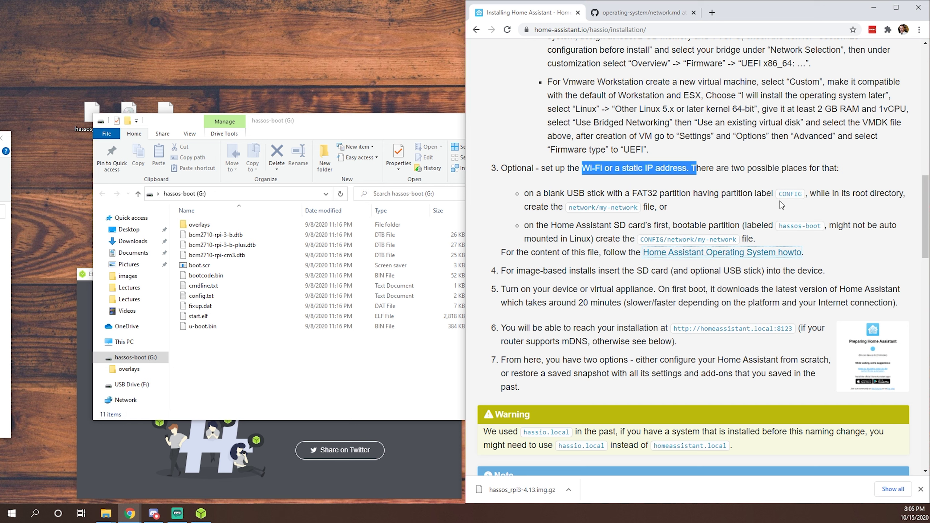
pyautogui.moveTo(783, 197); pyautogui.dragTo(803, 201)
pyautogui.click(285, 394)
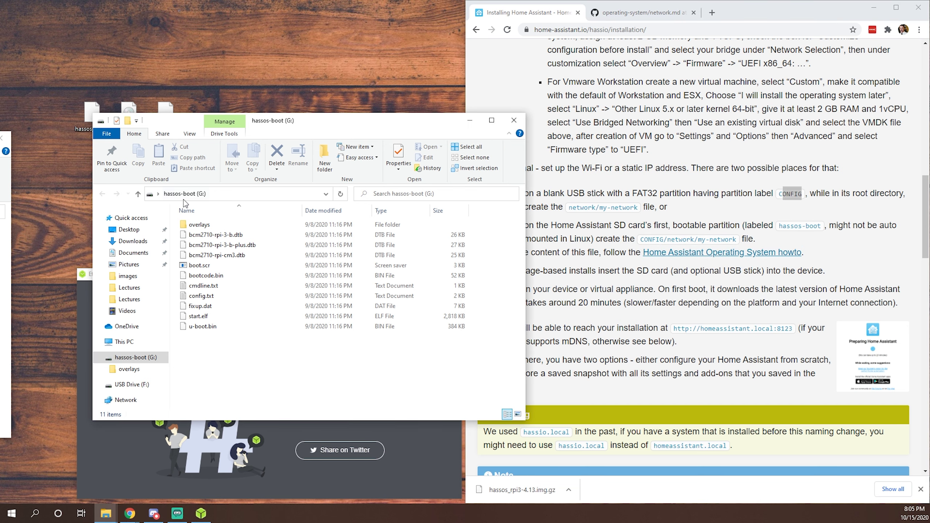
# Step: Create a CONFIG folder on the hassos-boot drive and open it
pyautogui.rightClick(210, 362)
pyautogui.moveTo(228, 339)
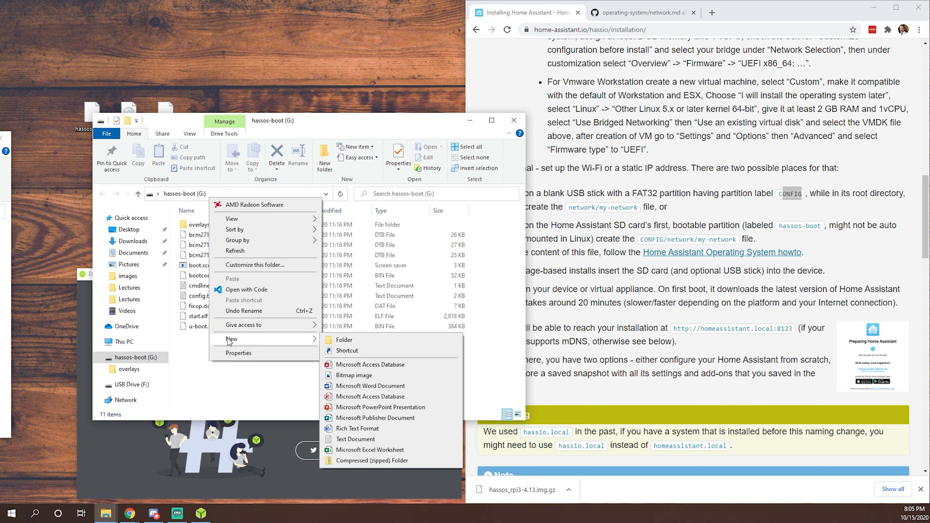
pyautogui.click(360, 339)
pyautogui.write('C')
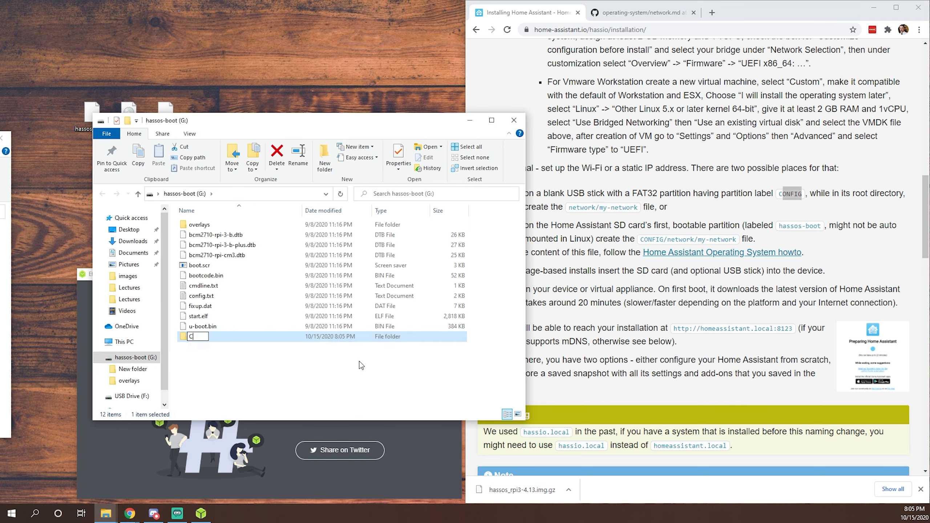
pyautogui.write('ONFIG')
pyautogui.press('Return')
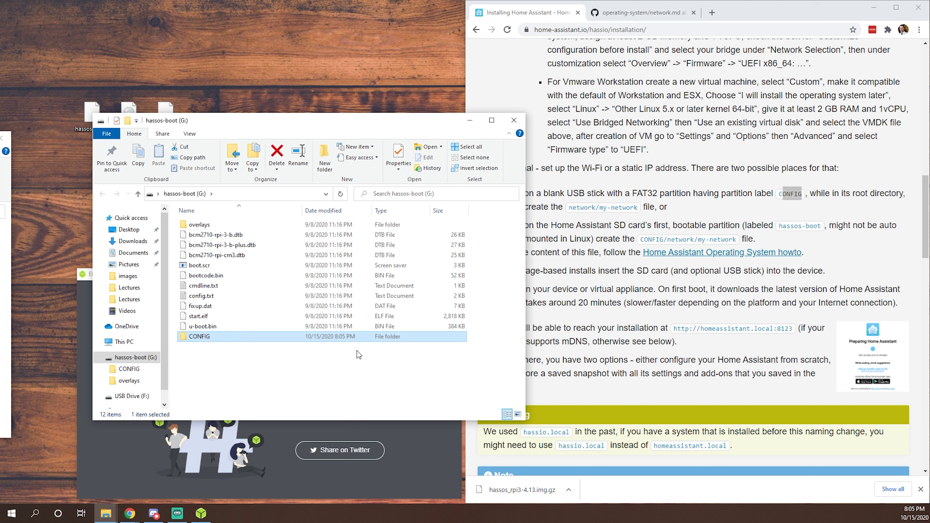
pyautogui.doubleClick(199, 337)
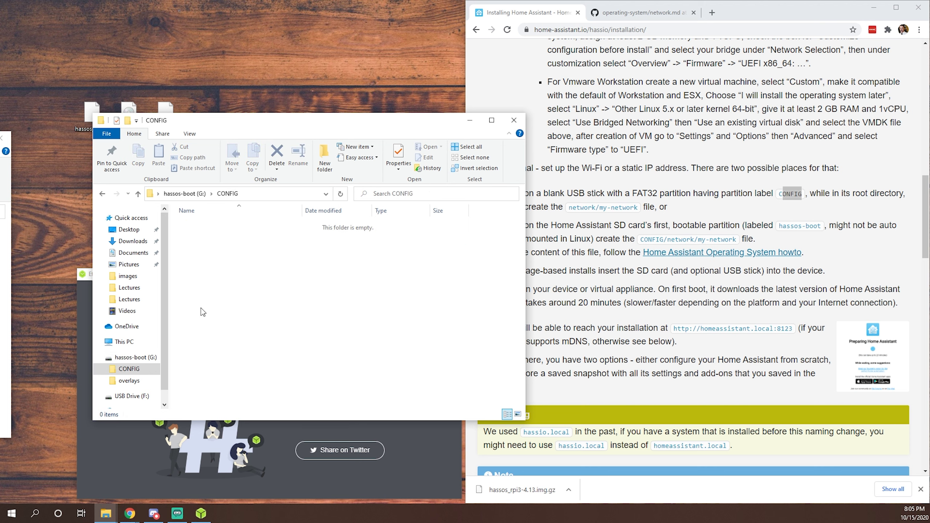
# Step: Create a network folder inside CONFIG and drag the desktop my-network file into it
pyautogui.rightClick(199, 252)
pyautogui.moveTo(218, 393)
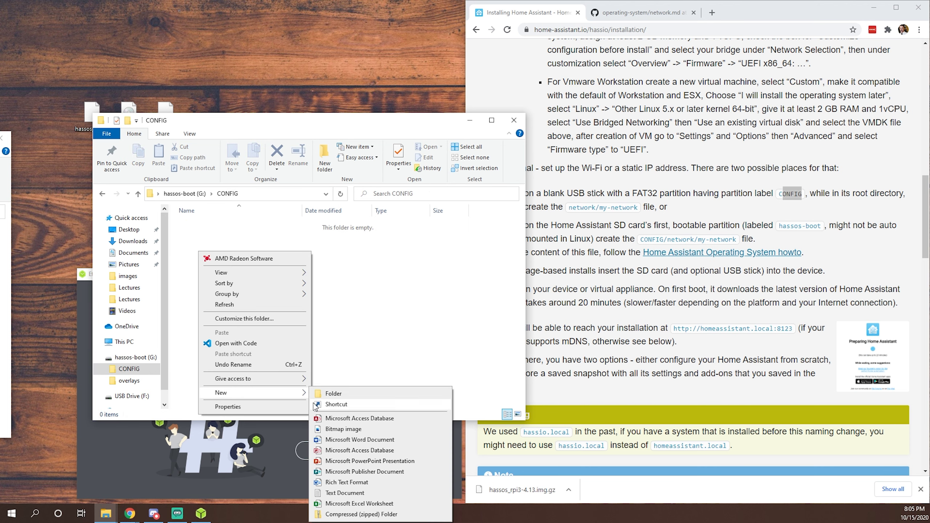
pyautogui.click(341, 394)
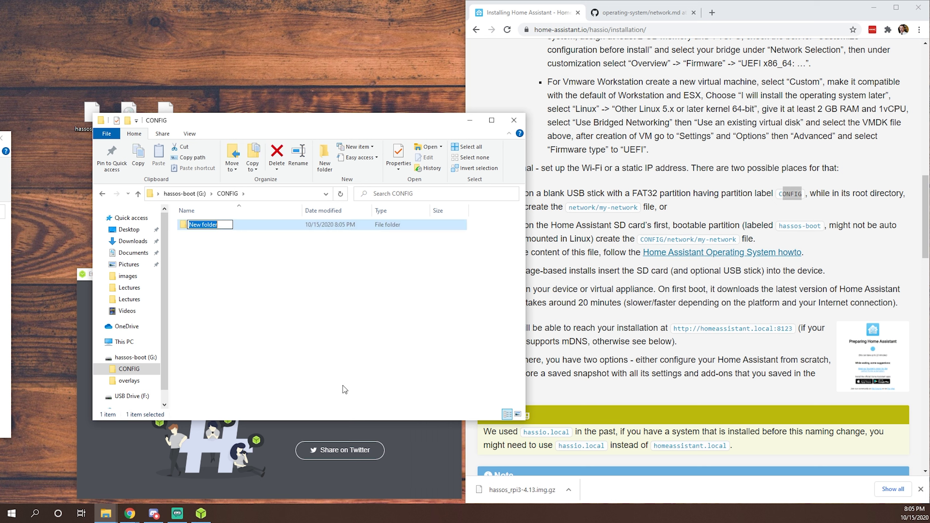
pyautogui.write('network')
pyautogui.press('Return')
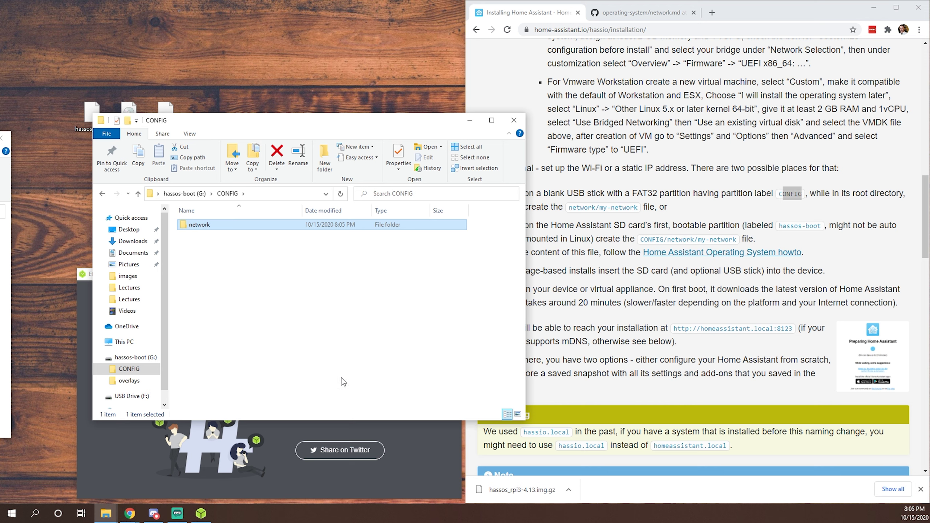
pyautogui.doubleClick(201, 233)
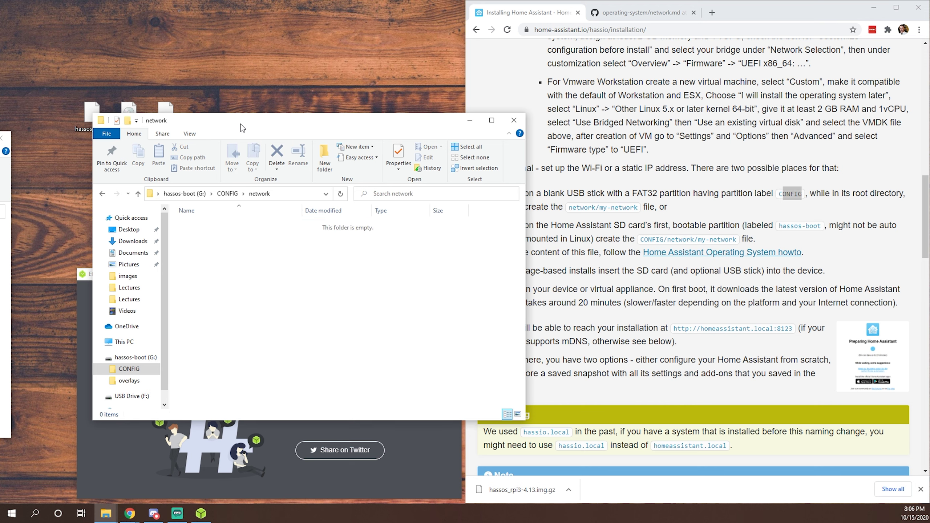
pyautogui.moveTo(240, 124); pyautogui.dragTo(375, 157)
pyautogui.moveTo(169, 125); pyautogui.dragTo(361, 336)
pyautogui.moveTo(485, 154); pyautogui.dragTo(367, 134)
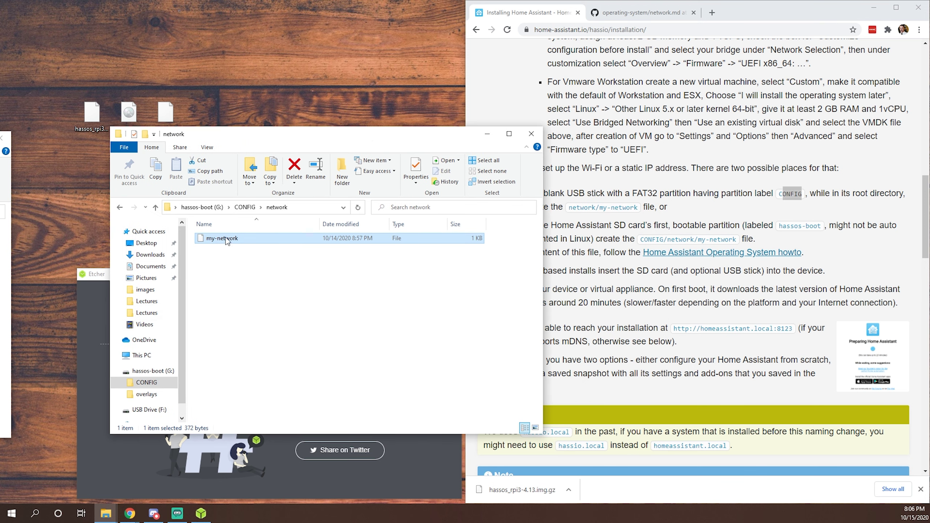
pyautogui.click(201, 208)
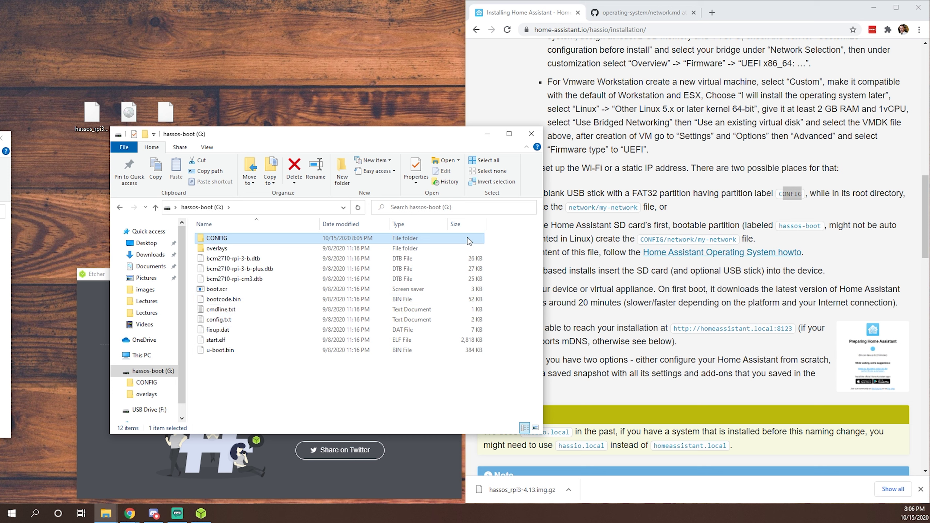
# Step: Close the file window, copy the homeassistant.local:8123 address from the guide, and open a blank tab
pyautogui.click(526, 138)
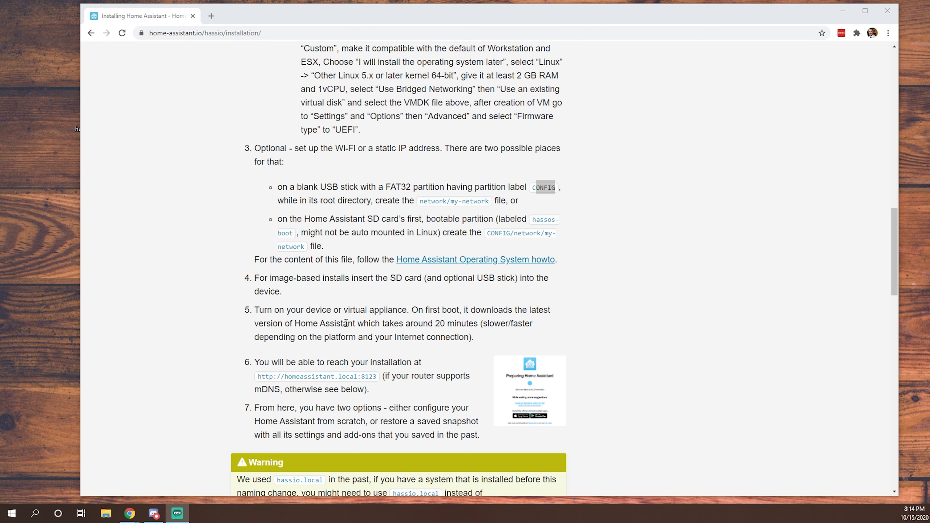
pyautogui.click(261, 376)
pyautogui.moveTo(261, 375); pyautogui.dragTo(383, 387)
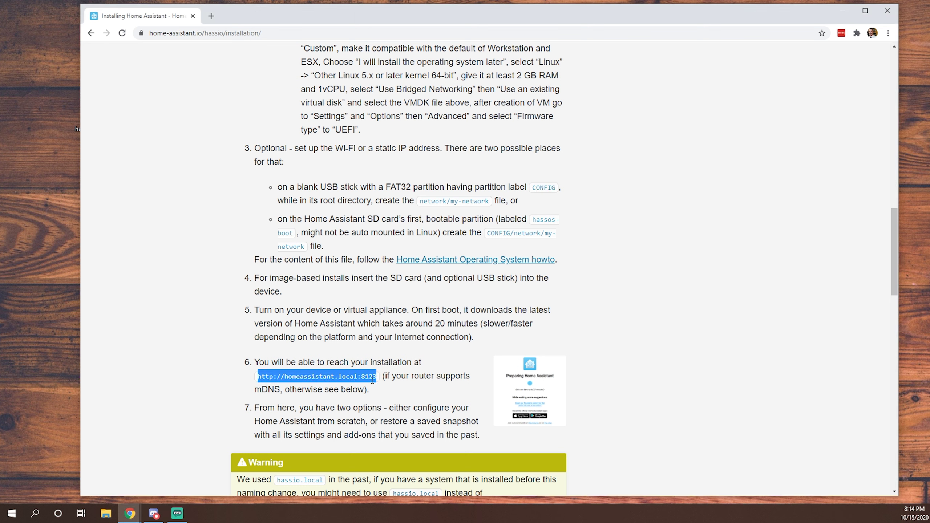
pyautogui.rightClick(362, 375)
pyautogui.click(386, 381)
pyautogui.click(211, 15)
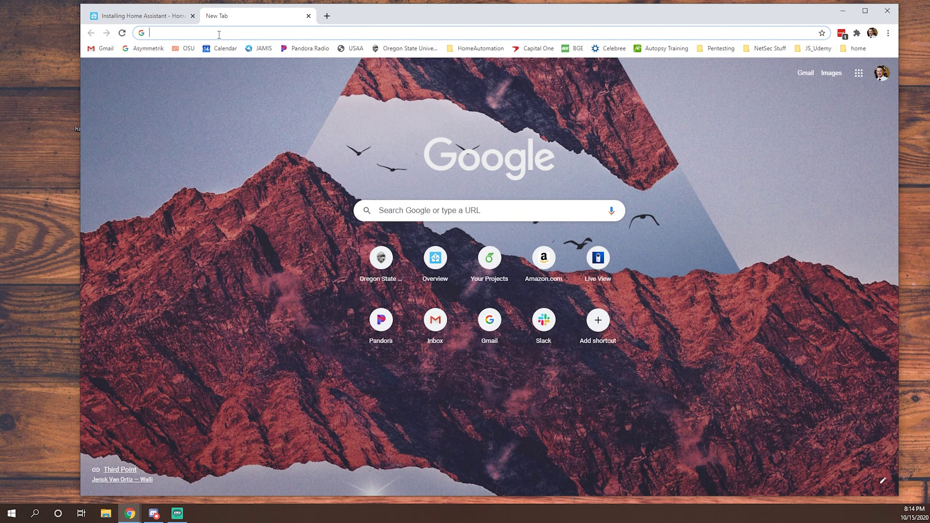
# Step: Paste the homeassistant.local:8123 address into the new tab and load it
pyautogui.hotkey('ctrl', 'v')
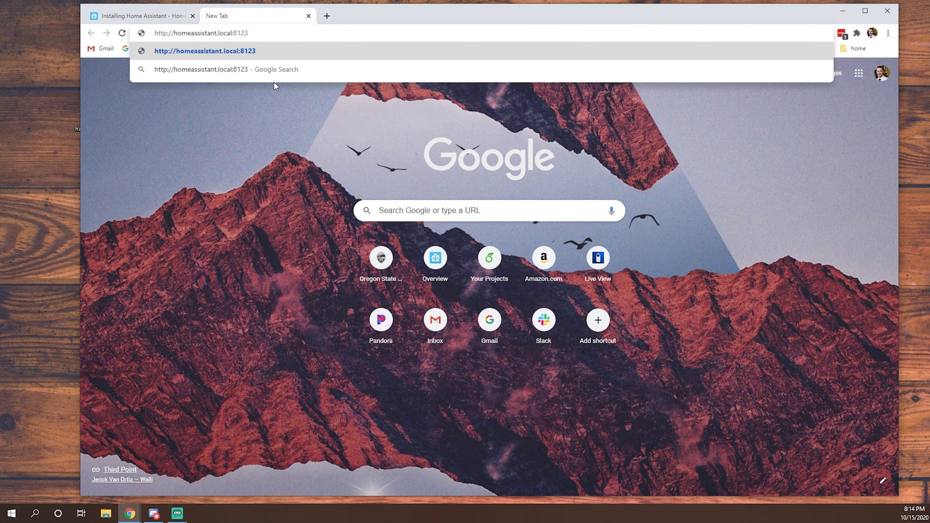
pyautogui.press('Return')
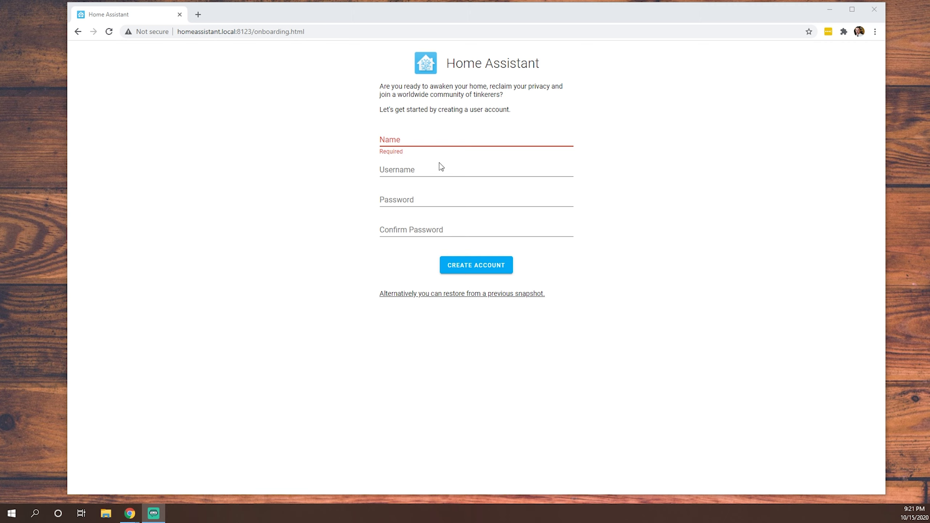
# Step: Create the owner account with a display name, the default username, and a confirmed password
pyautogui.click(444, 141)
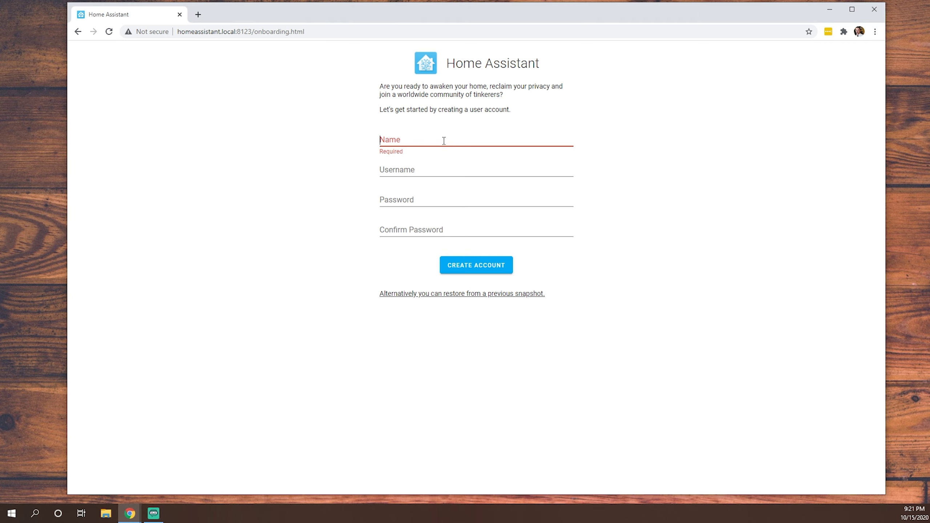
pyautogui.write('B')
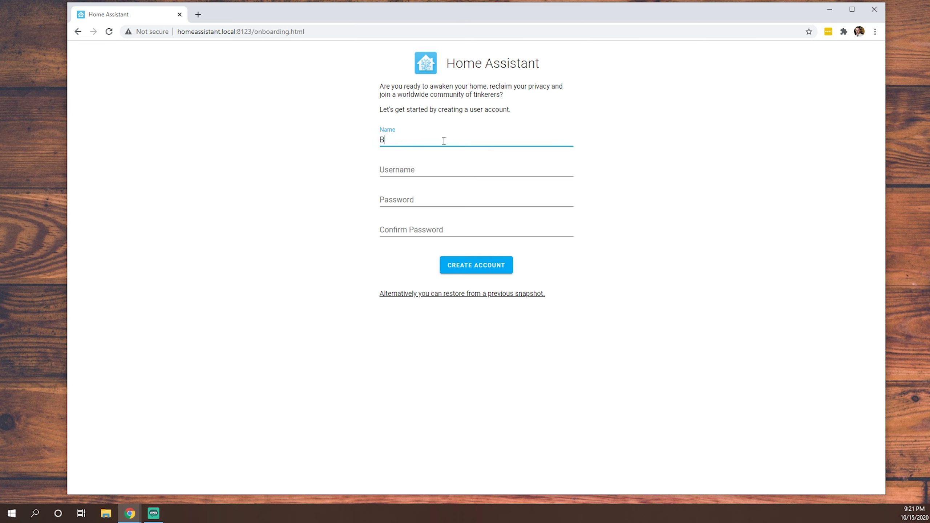
pyautogui.press('BackSpace')
pyautogui.write('bluebottech')
pyautogui.press('Tab')
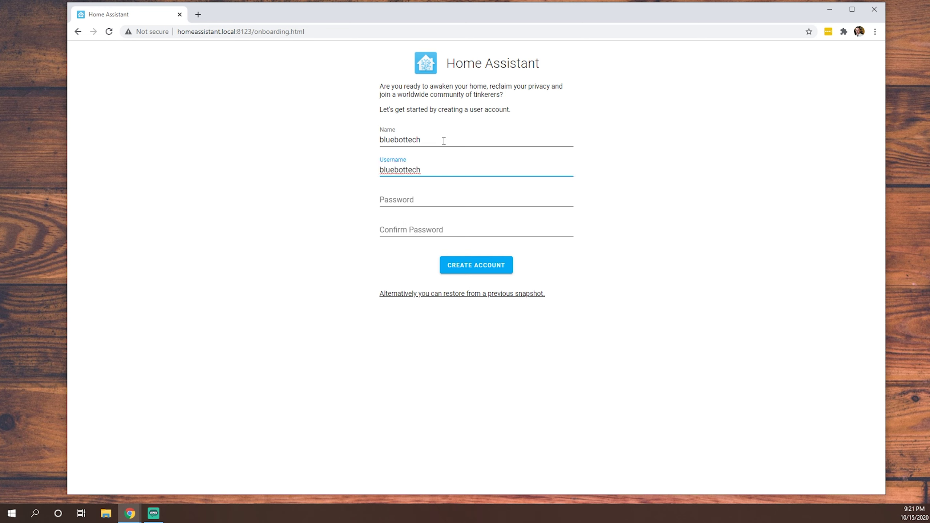
pyautogui.press('Tab')
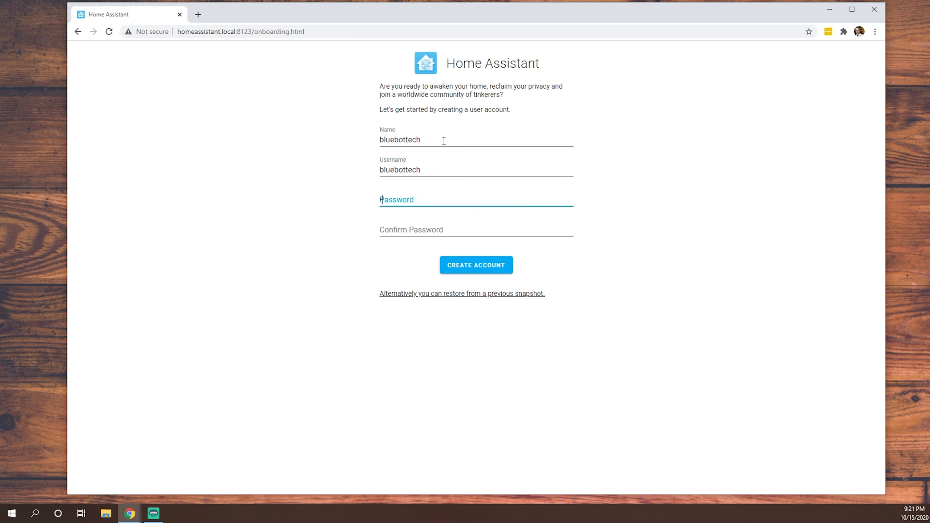
pyautogui.write('********')
pyautogui.press('Tab')
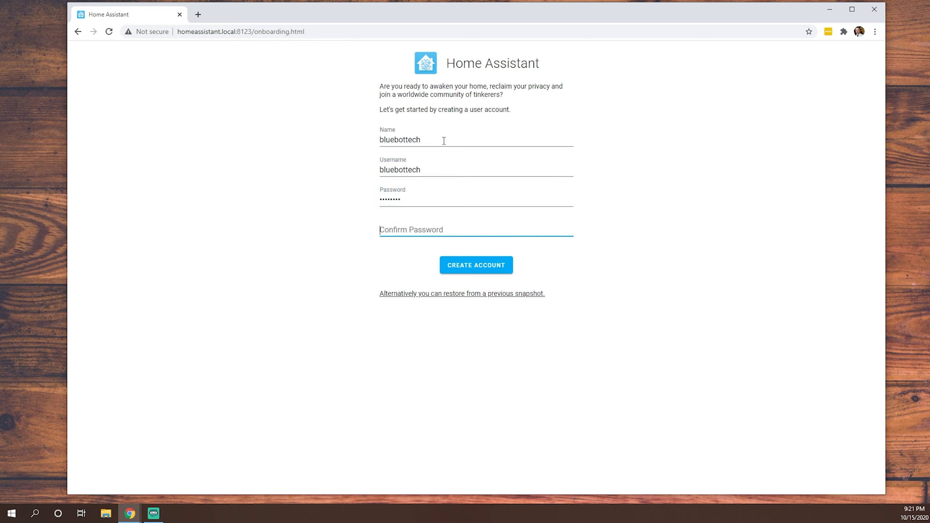
pyautogui.write('********')
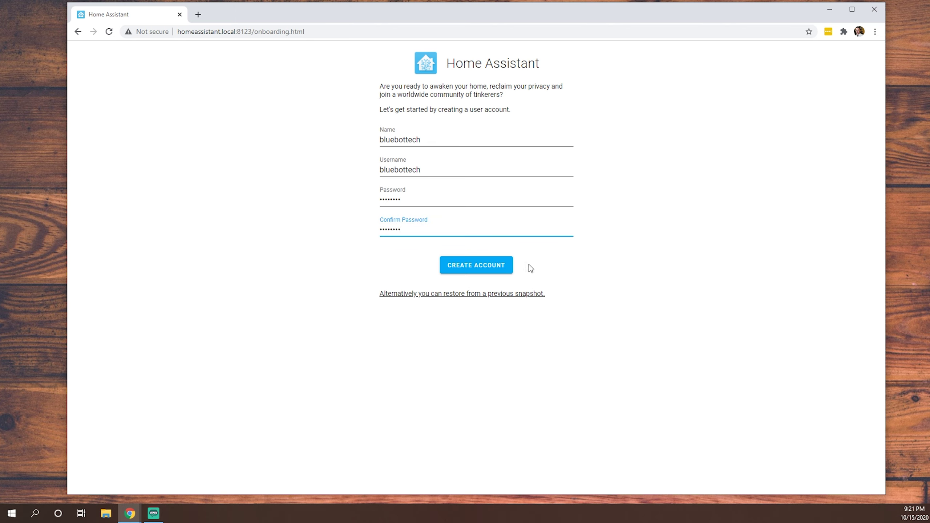
pyautogui.click(495, 264)
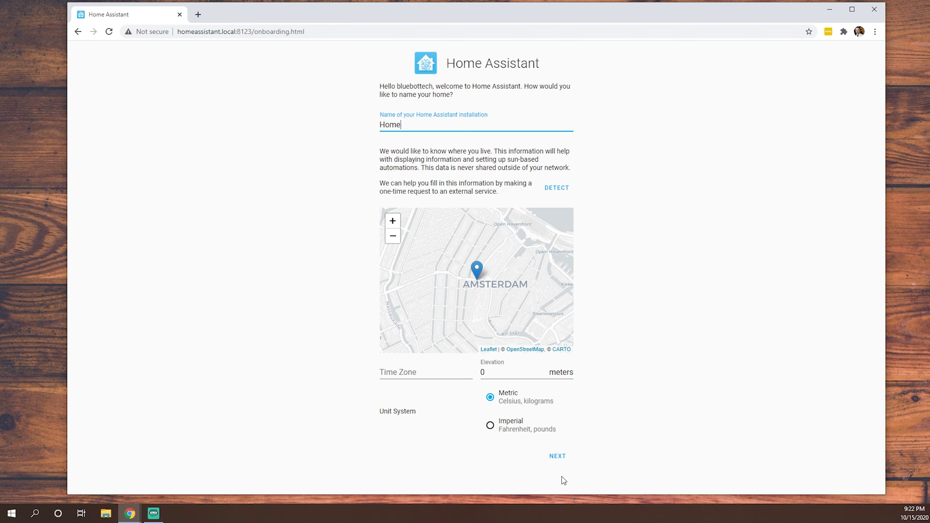
# Step: Keep the home name Home, the default location and metric units, and continue
pyautogui.click(559, 456)
pyautogui.click(558, 458)
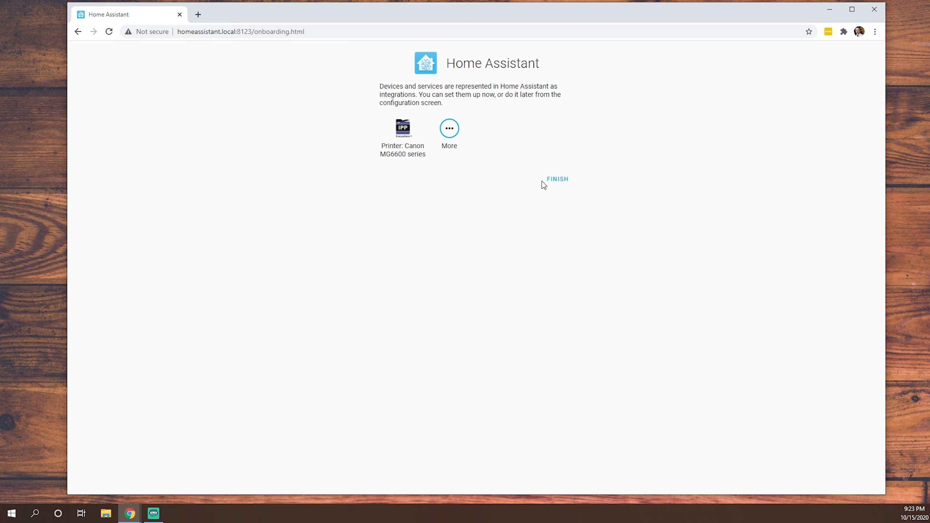
# Step: Finish onboarding without adding the discovered Canon MG6600 printer integration
pyautogui.click(552, 182)
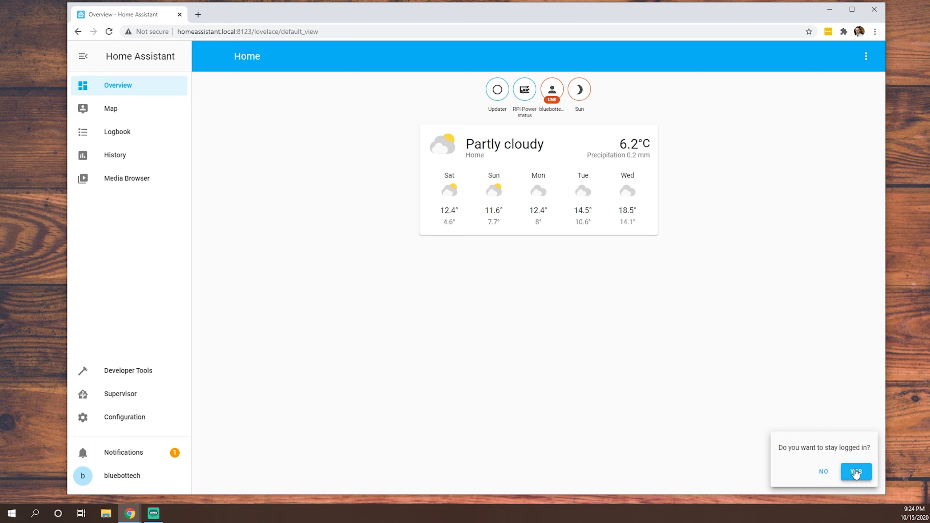
# Step: Choose to stay logged in from the profile page, then follow the new-devices notification
pyautogui.click(107, 480)
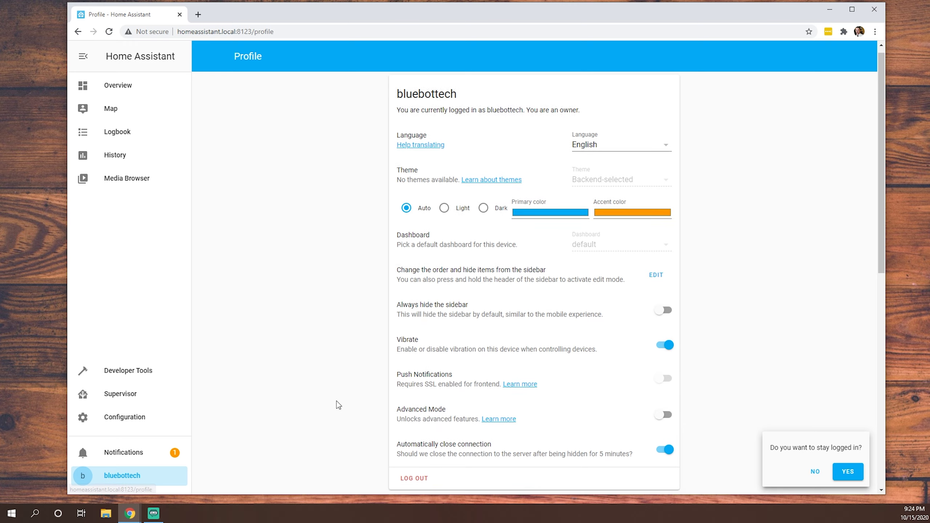
pyautogui.scroll(-10, 339, 401)
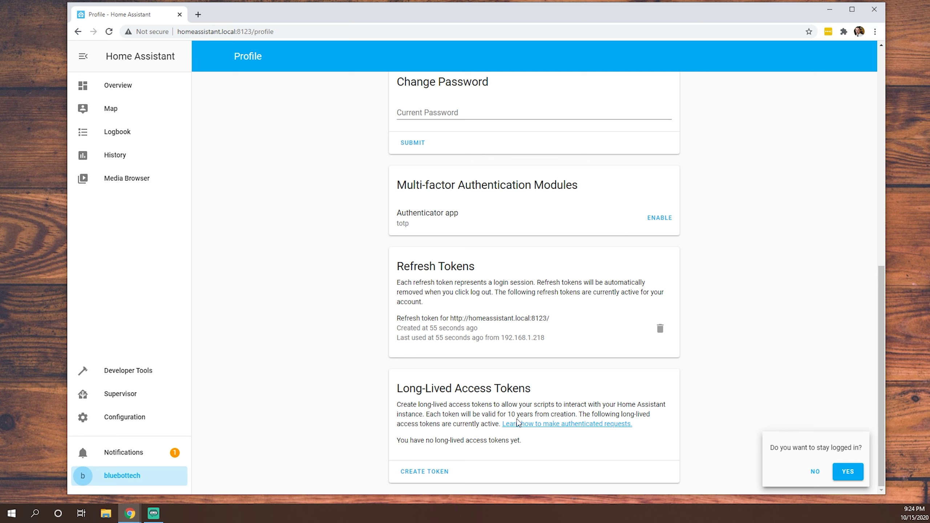
pyautogui.moveTo(494, 412); pyautogui.dragTo(547, 415)
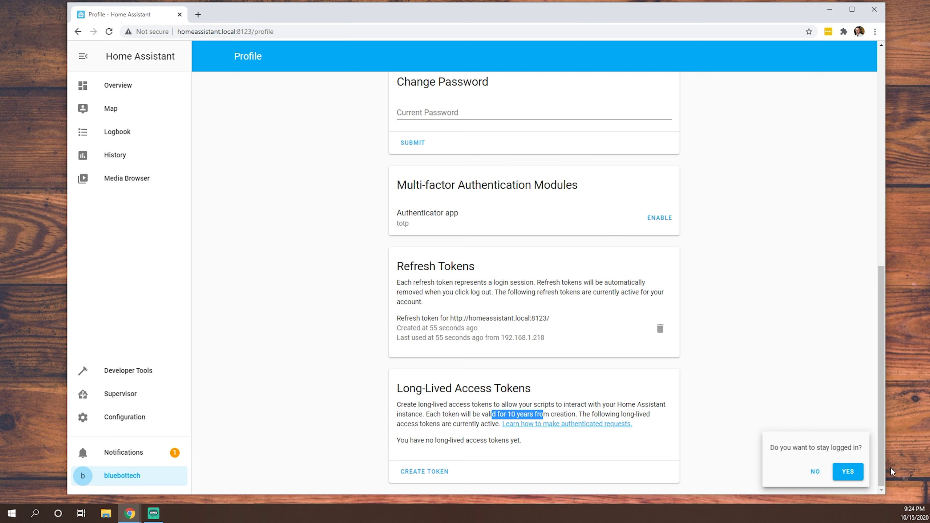
pyautogui.click(848, 472)
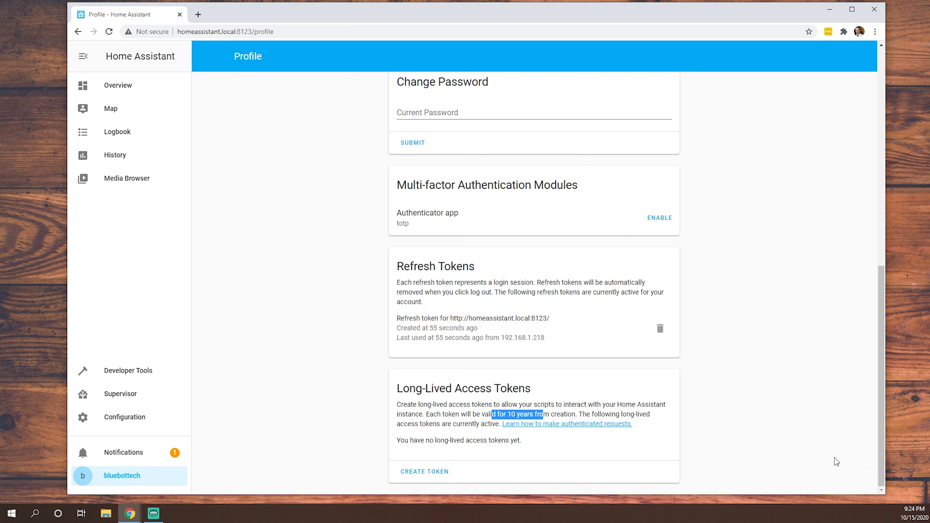
pyautogui.click(133, 455)
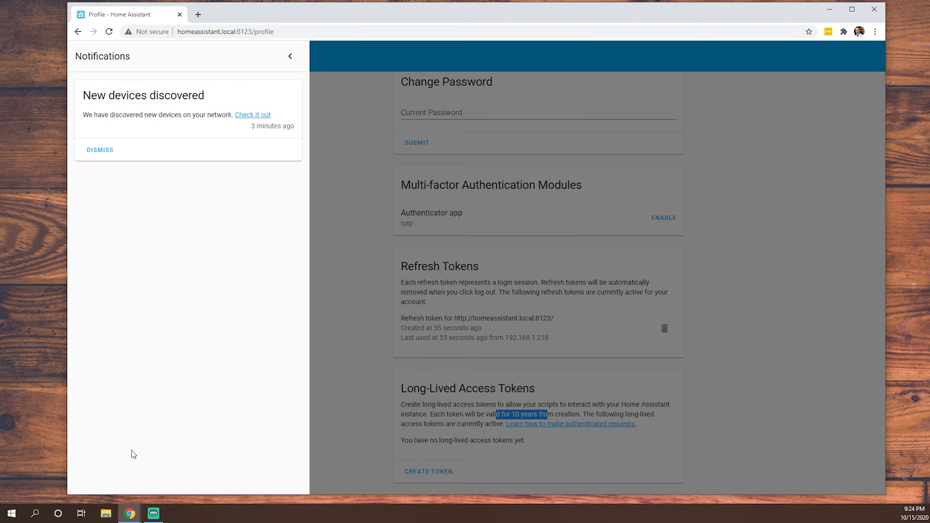
pyautogui.click(251, 116)
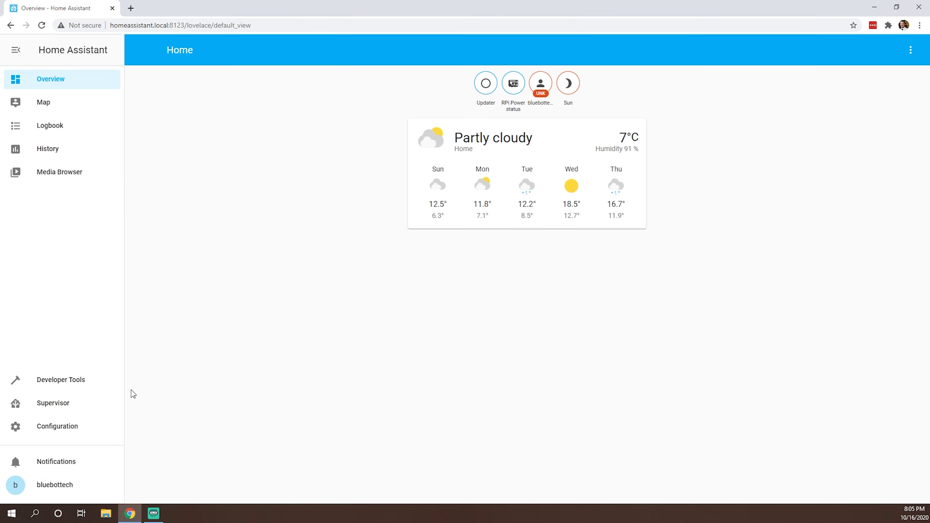
# Step: Install the File editor add-on from the store, enable Show in sidebar, and start it
pyautogui.click(60, 407)
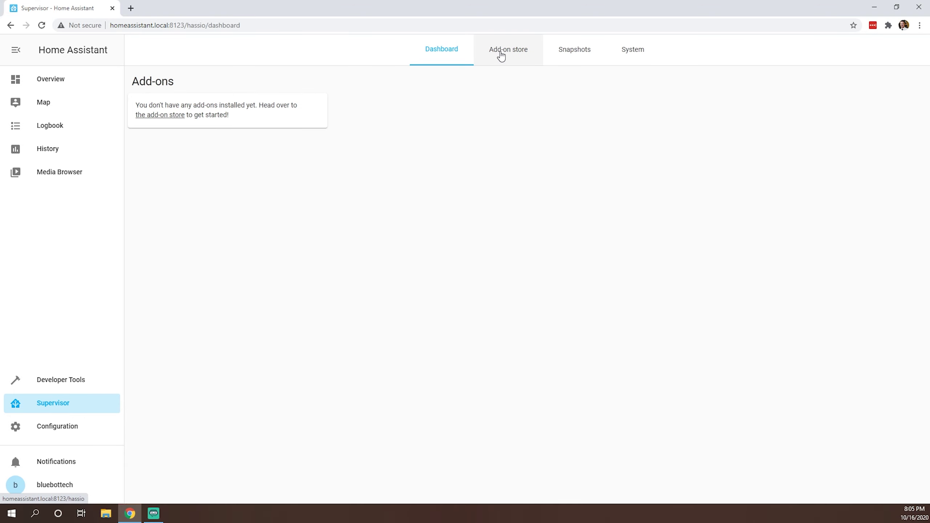
pyautogui.click(501, 55)
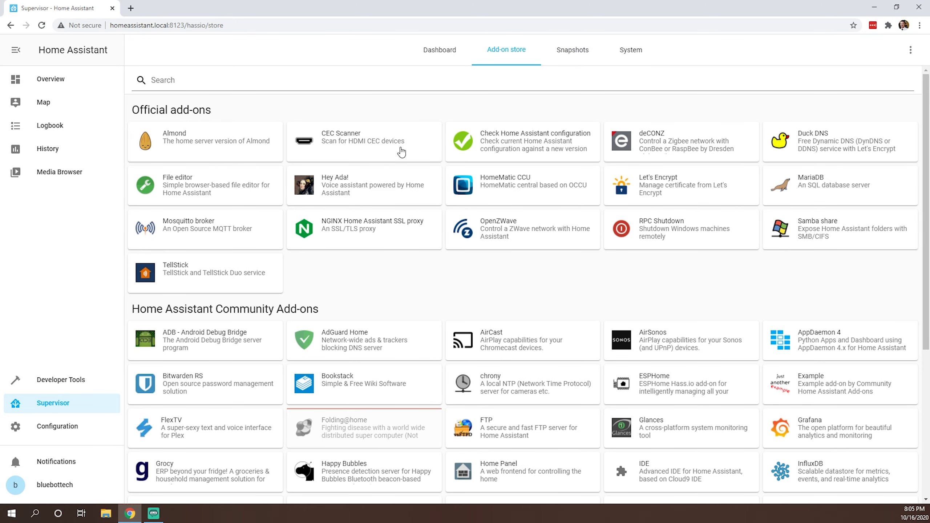
pyautogui.click(177, 192)
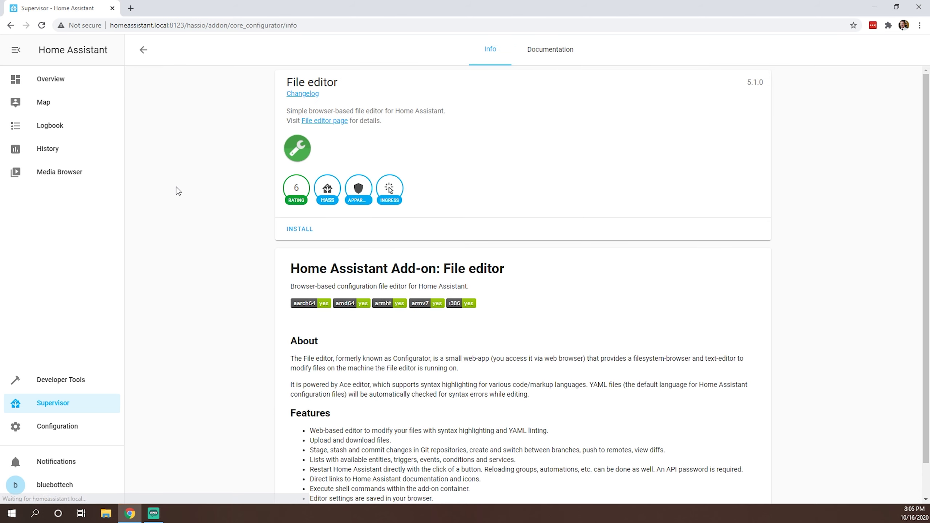
pyautogui.click(293, 228)
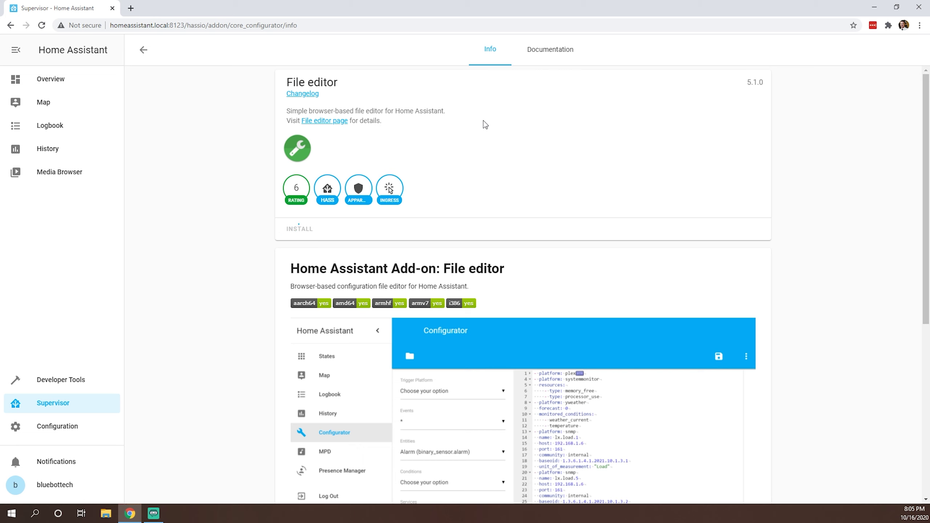
pyautogui.click(547, 53)
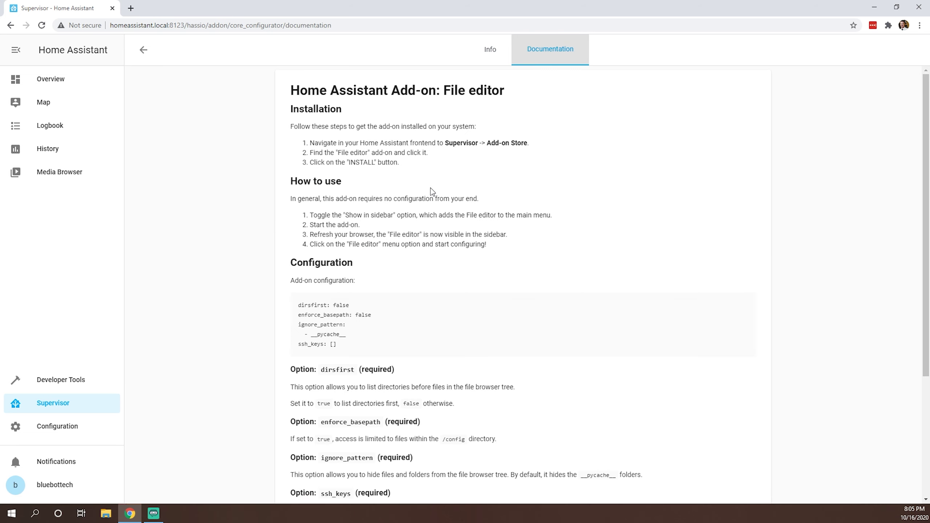
pyautogui.click(492, 53)
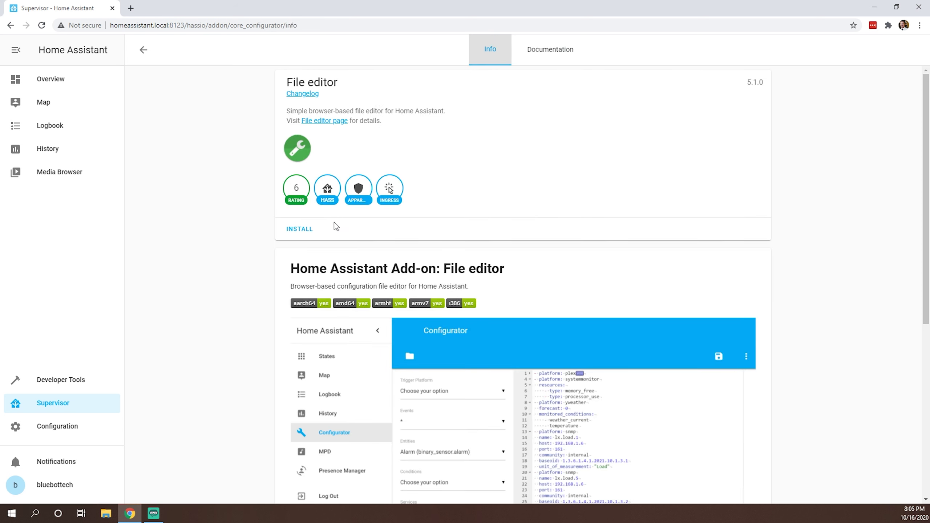
pyautogui.click(301, 229)
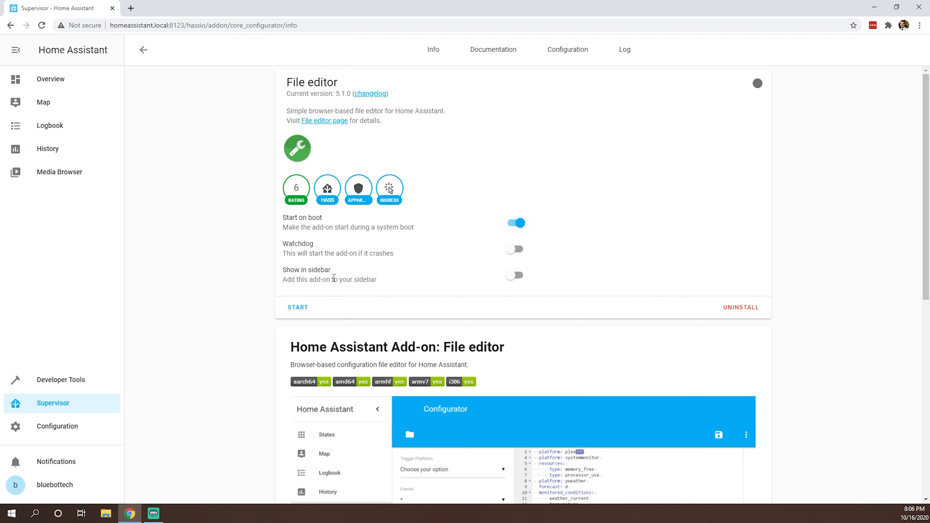
pyautogui.click(511, 277)
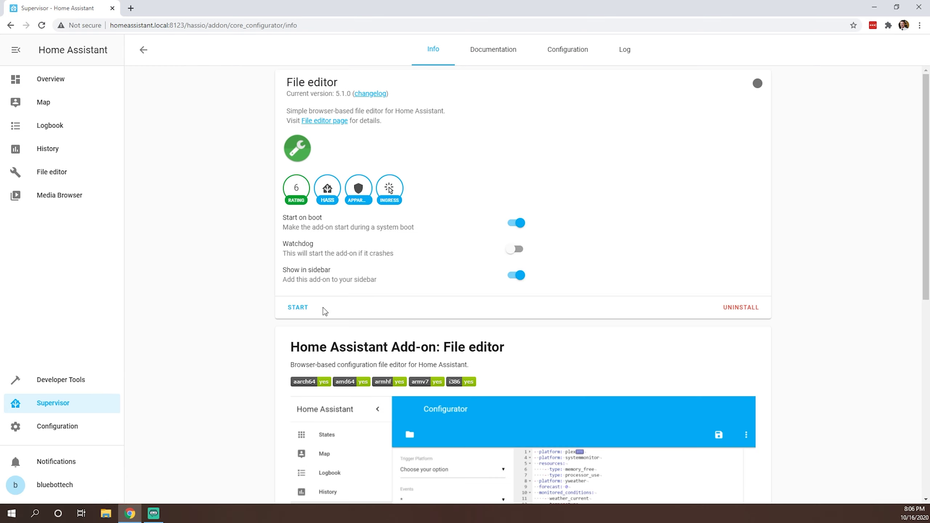
pyautogui.click(295, 308)
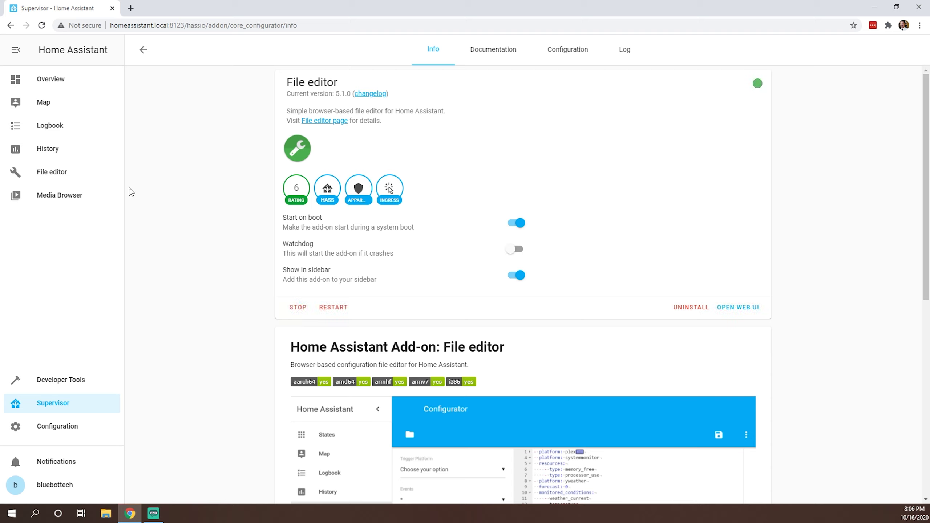
# Step: Open File editor on configuration.yaml and browse the files in the config folder
pyautogui.click(39, 178)
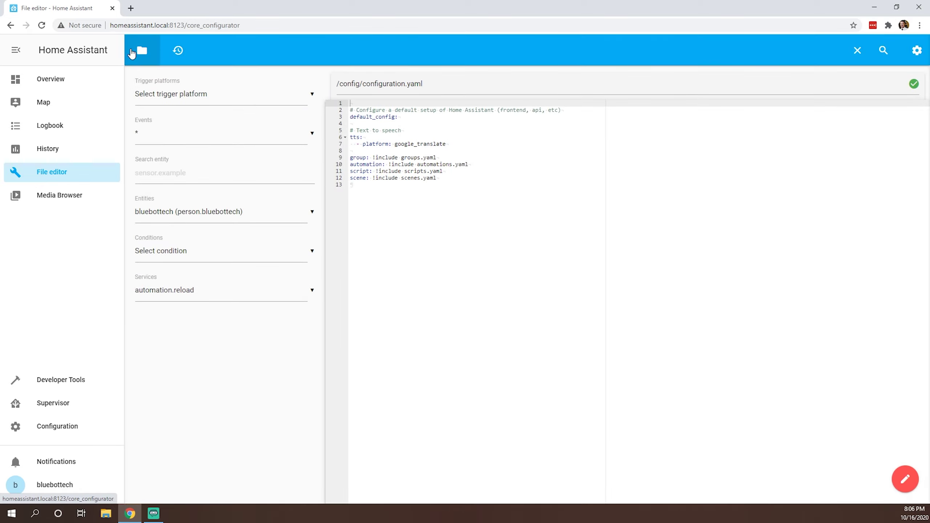
pyautogui.click(137, 51)
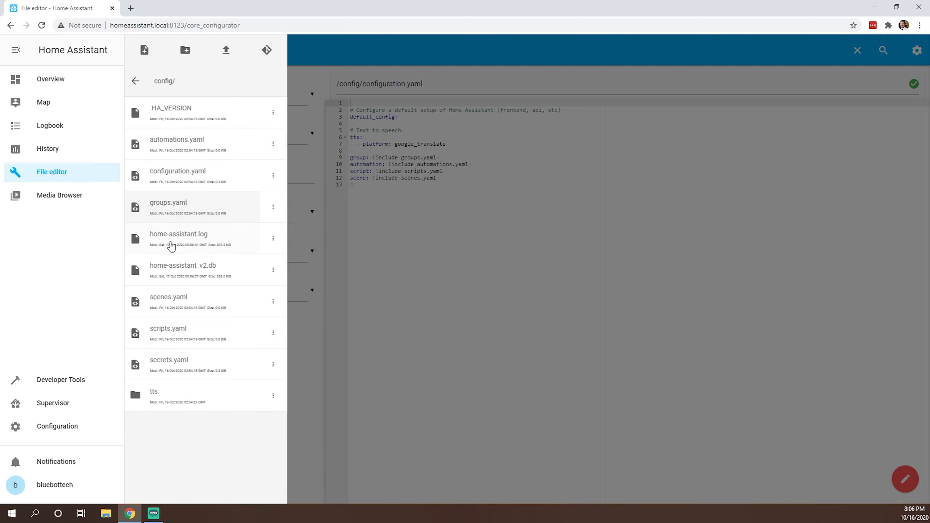
pyautogui.click(463, 221)
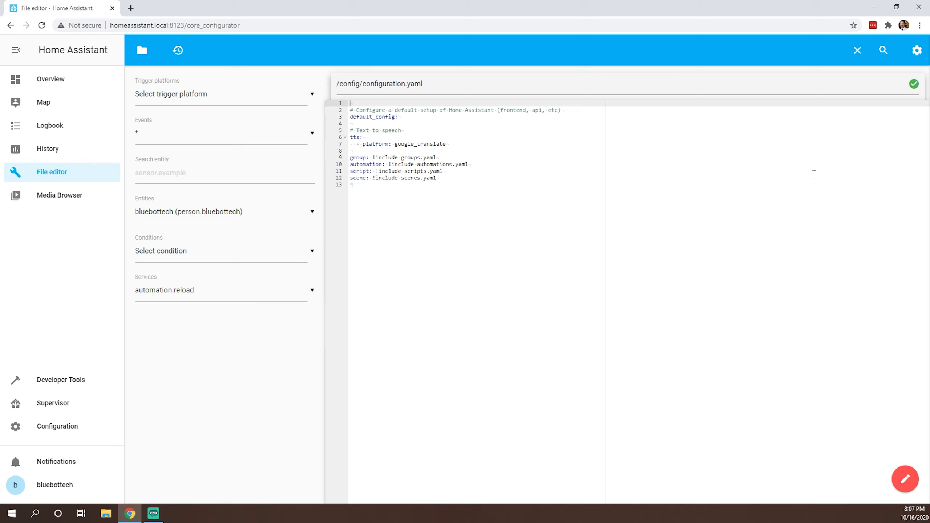
# Step: Install the Samba share add-on 9.3.0 from the Supervisor add-on store
pyautogui.click(54, 404)
pyautogui.click(517, 55)
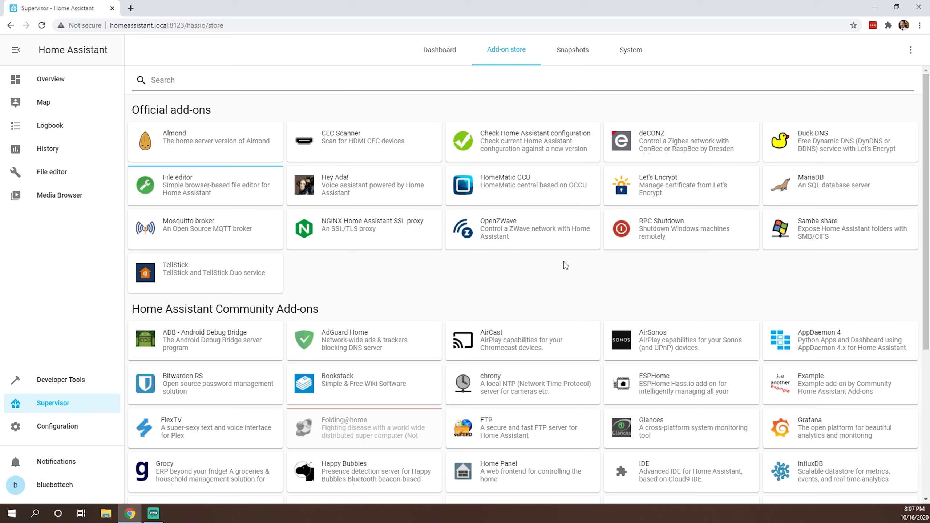
pyautogui.click(843, 232)
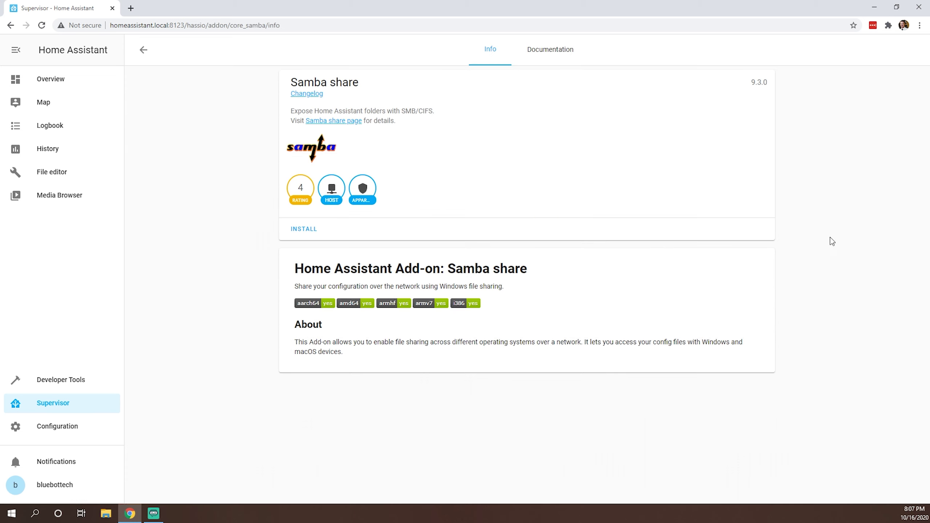
pyautogui.click(303, 229)
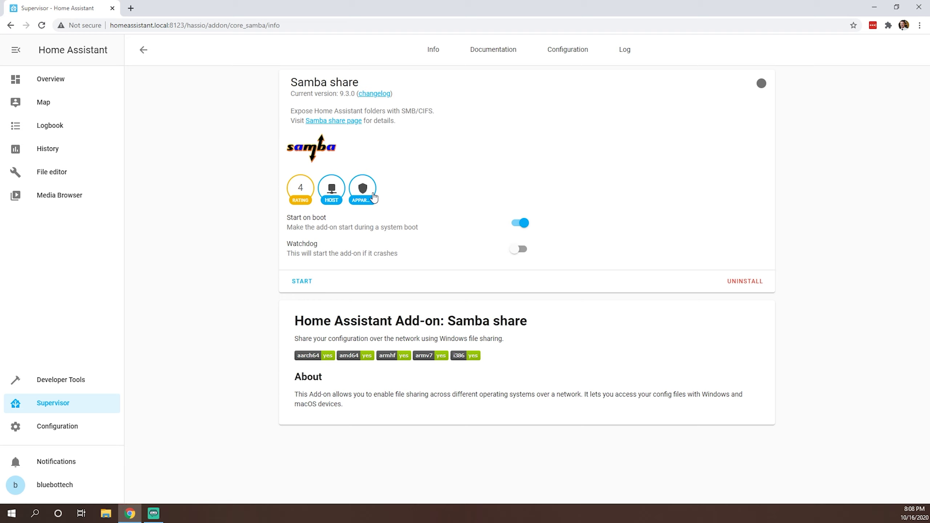
# Step: Replace the Samba share's null password with a new password, save, and start the add-on
pyautogui.click(585, 54)
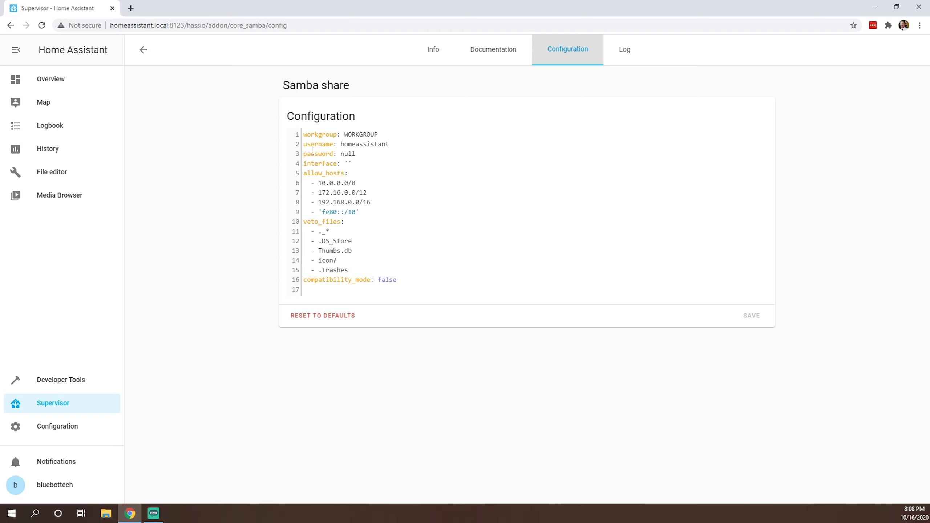
pyautogui.doubleClick(349, 154)
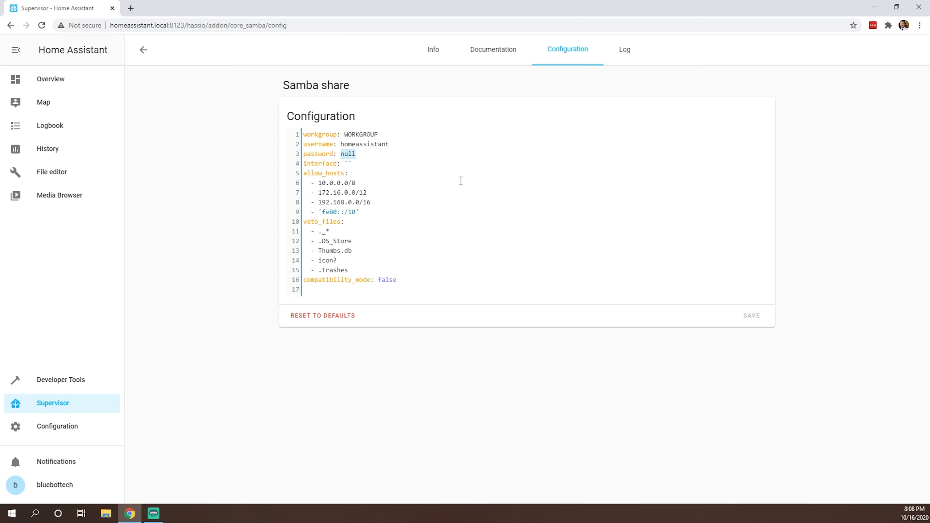
pyautogui.click(758, 316)
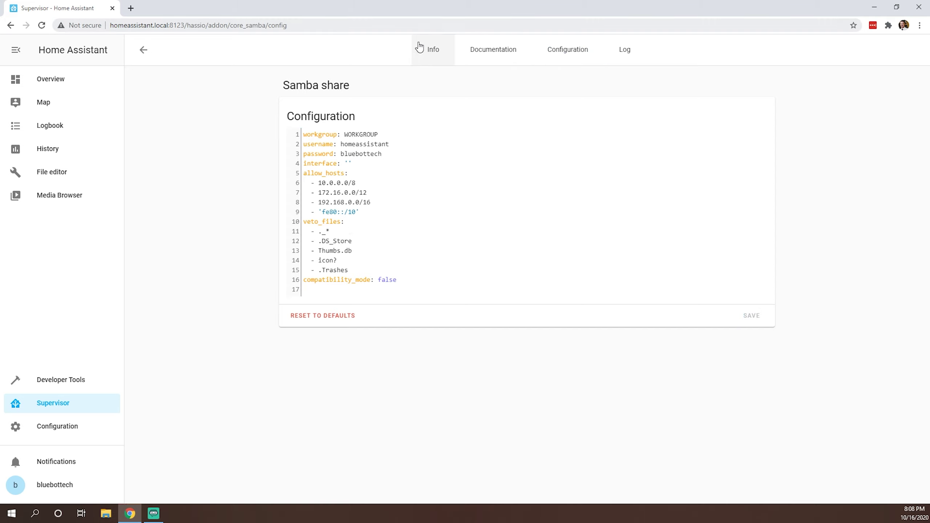
pyautogui.click(440, 58)
pyautogui.click(302, 281)
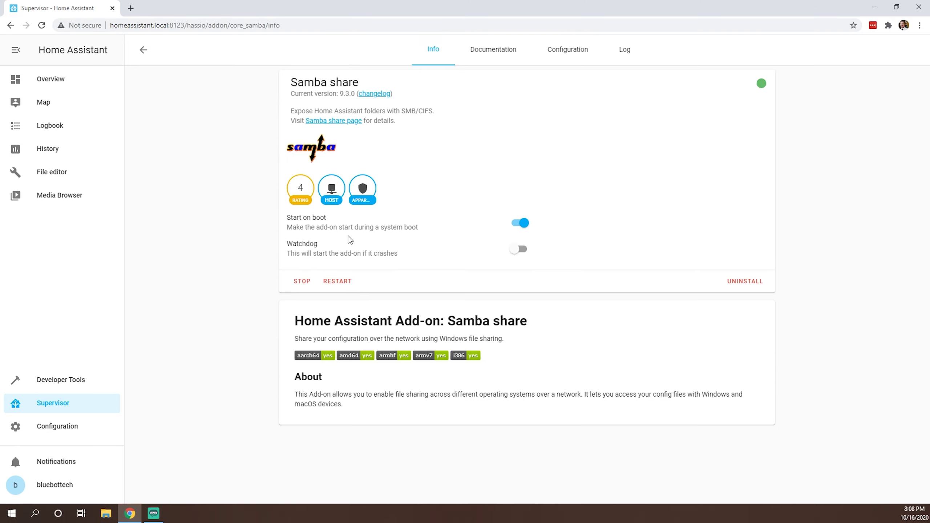
# Step: Install the Duck DNS add-on (version 1.12.1) from the add-on store
pyautogui.click(144, 50)
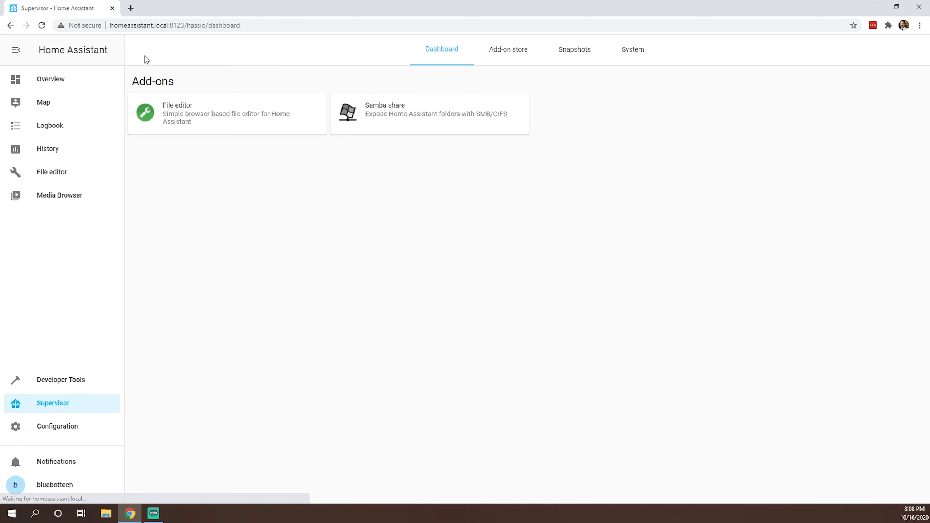
pyautogui.click(520, 58)
pyautogui.click(457, 56)
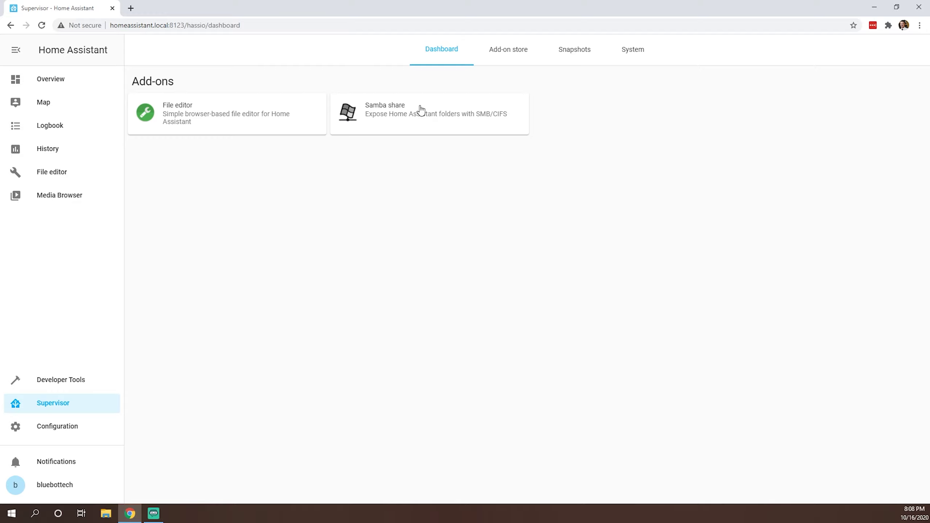
pyautogui.click(499, 57)
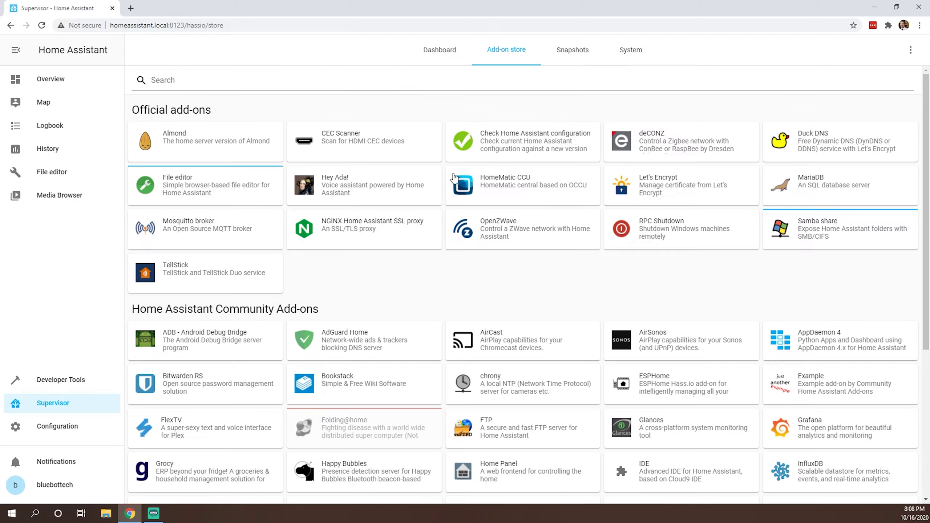
pyautogui.click(816, 142)
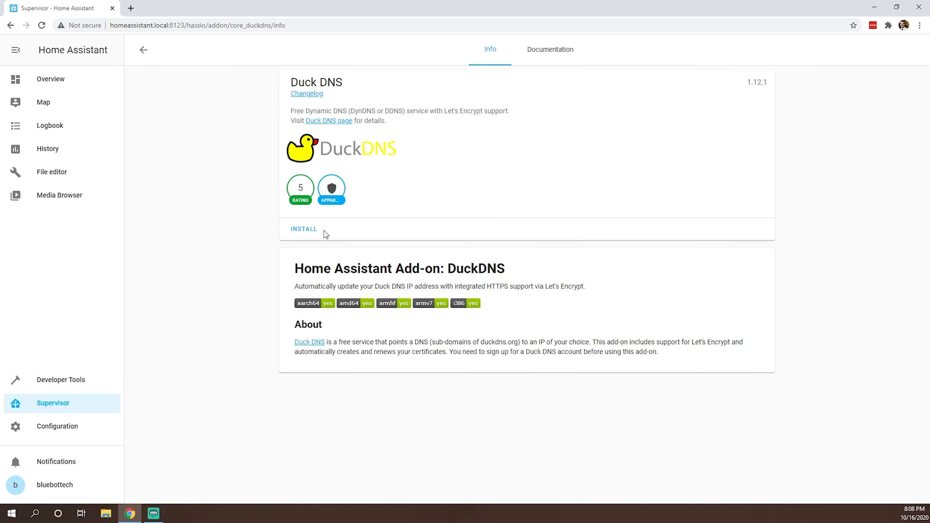
pyautogui.click(314, 232)
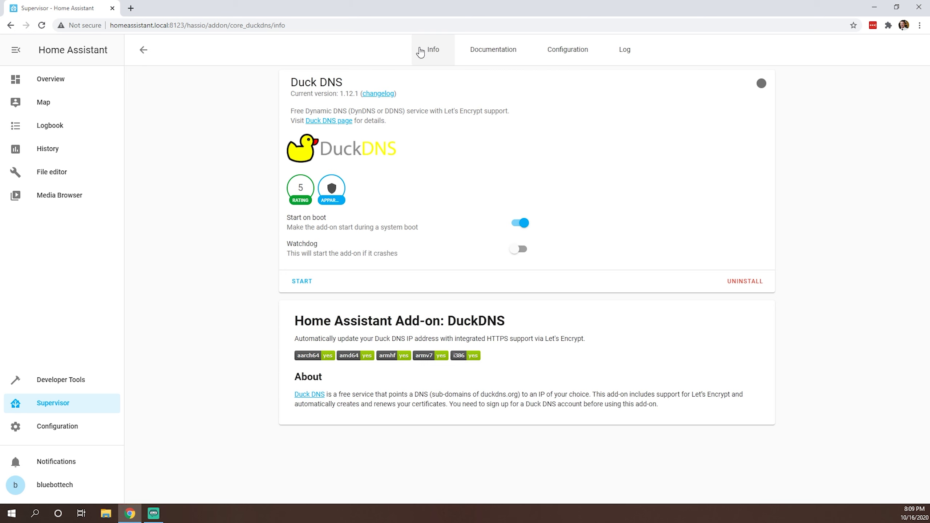
# Step: After reading the Duck DNS documentation, change lets_encrypt accept_terms from false to true
pyautogui.click(510, 58)
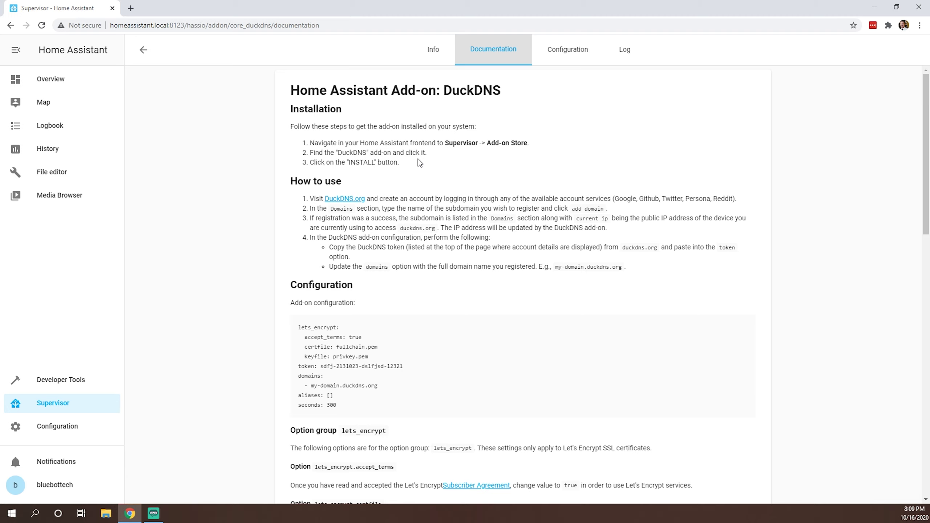
pyautogui.click(558, 48)
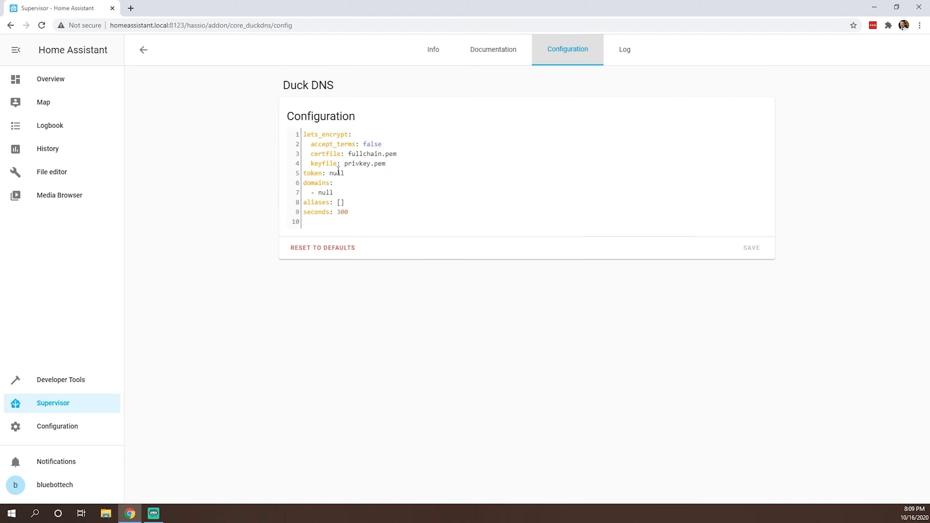
pyautogui.doubleClick(370, 144)
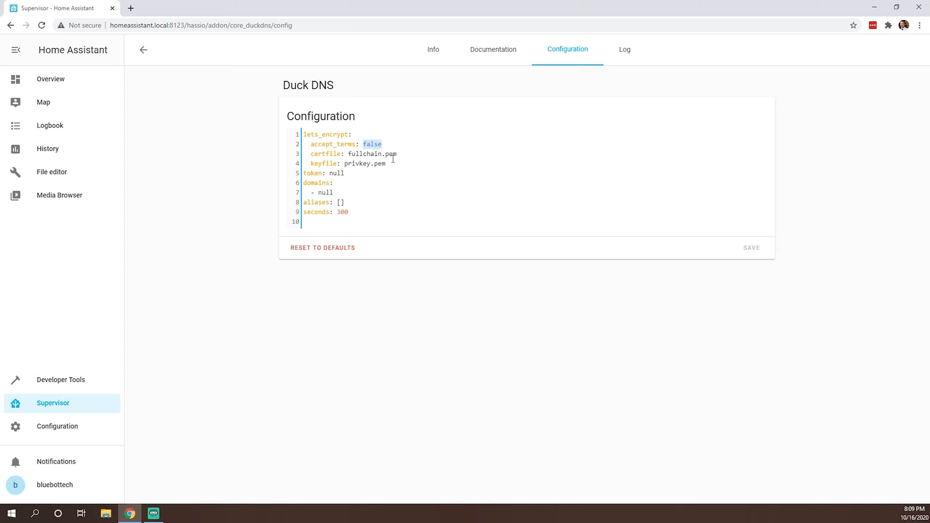
pyautogui.write('true')
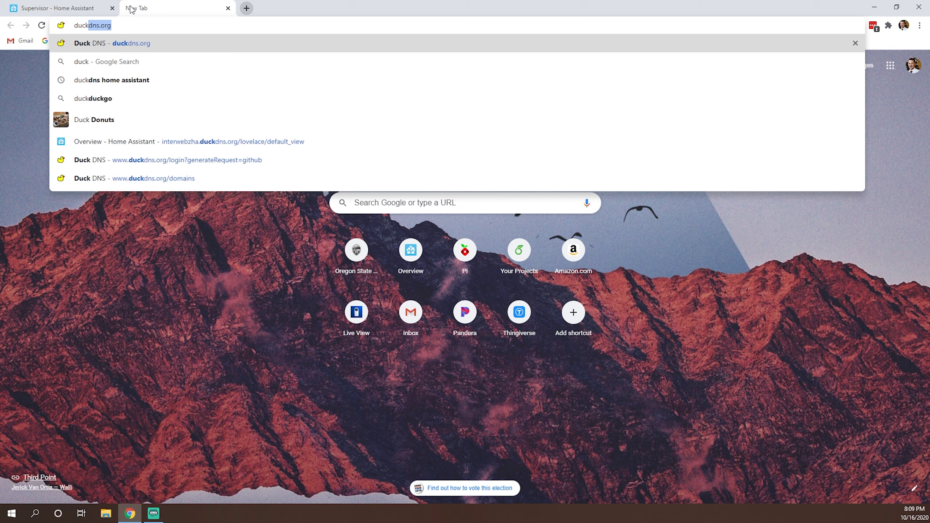
# Step: Load duckdns.org, sign in with GitHub, and select the full account token for copying
pyautogui.write('dns.org')
pyautogui.press('Return')
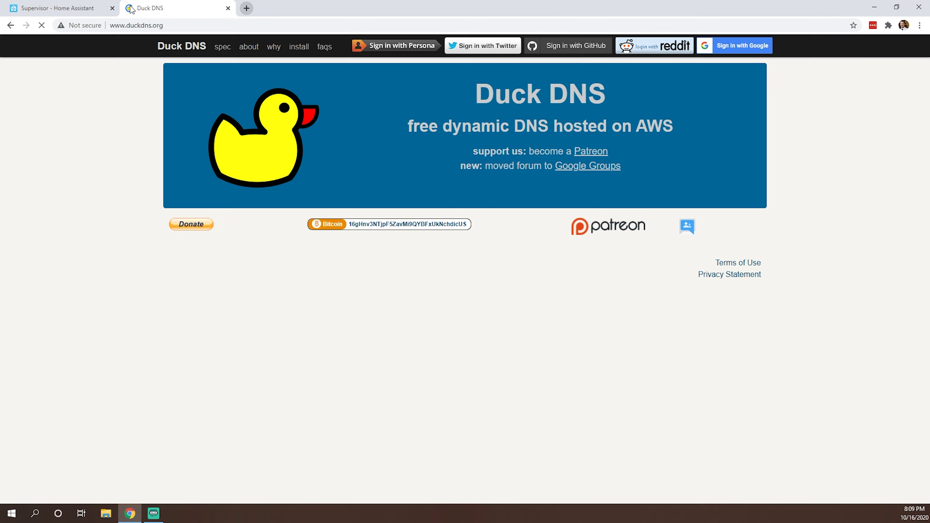
pyautogui.click(576, 52)
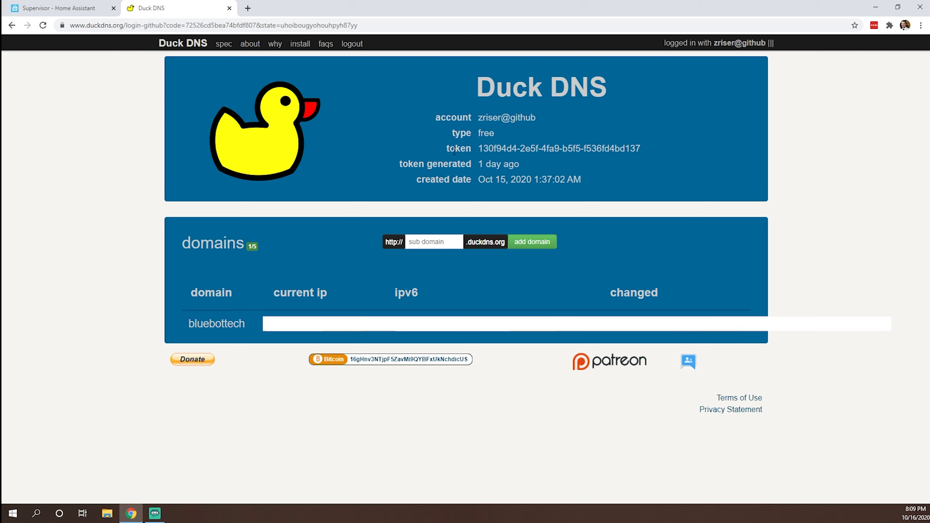
pyautogui.moveTo(480, 148); pyautogui.dragTo(653, 153)
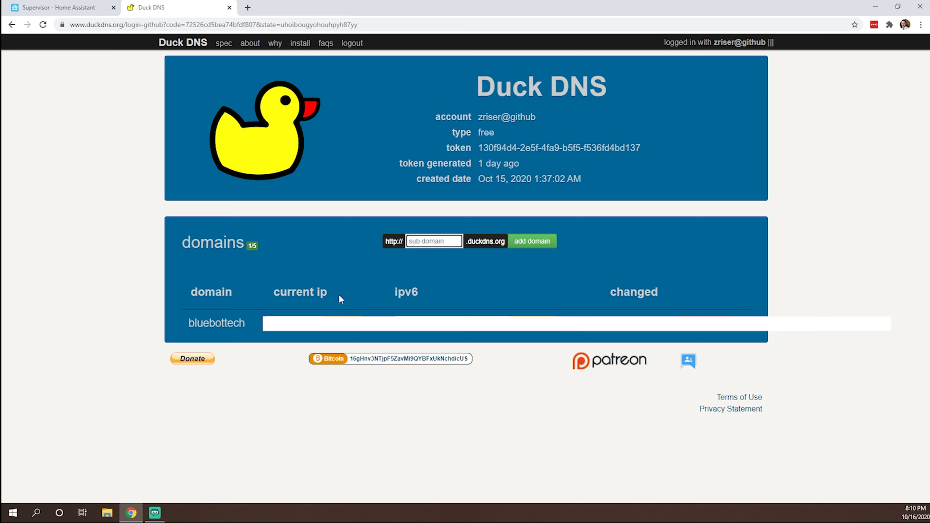
pyautogui.moveTo(642, 148); pyautogui.dragTo(477, 154)
pyautogui.hotkey('ctrl', 'c')
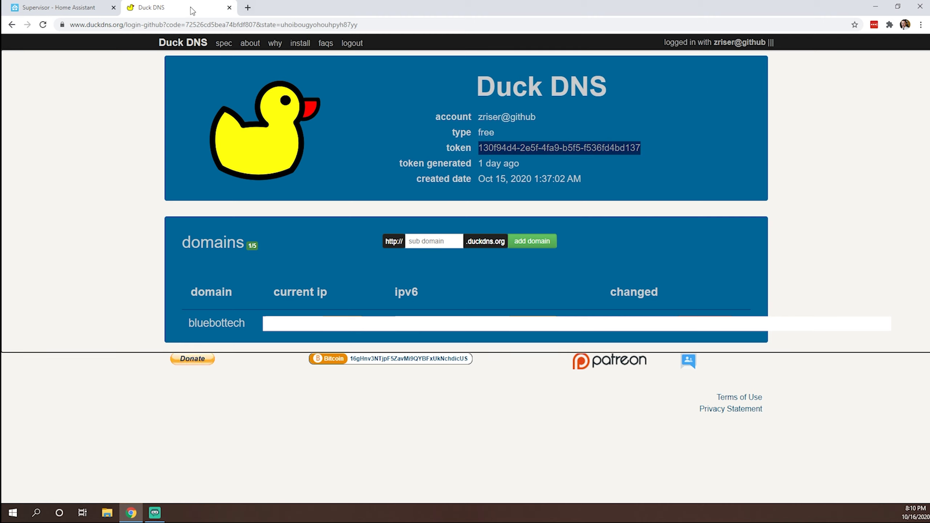
# Step: Paste the Duck DNS account token in place of null on the token: line
pyautogui.click(84, 8)
pyautogui.doubleClick(343, 172)
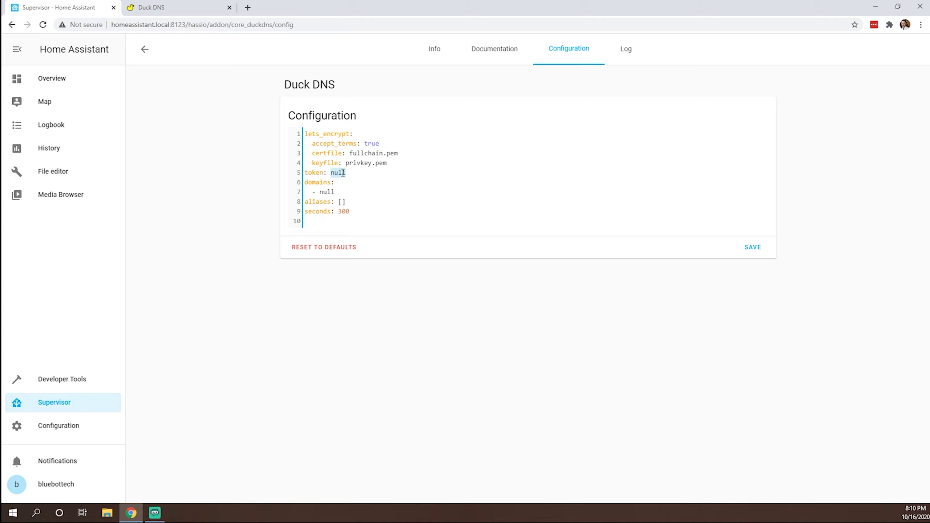
pyautogui.hotkey('ctrl', 'v')
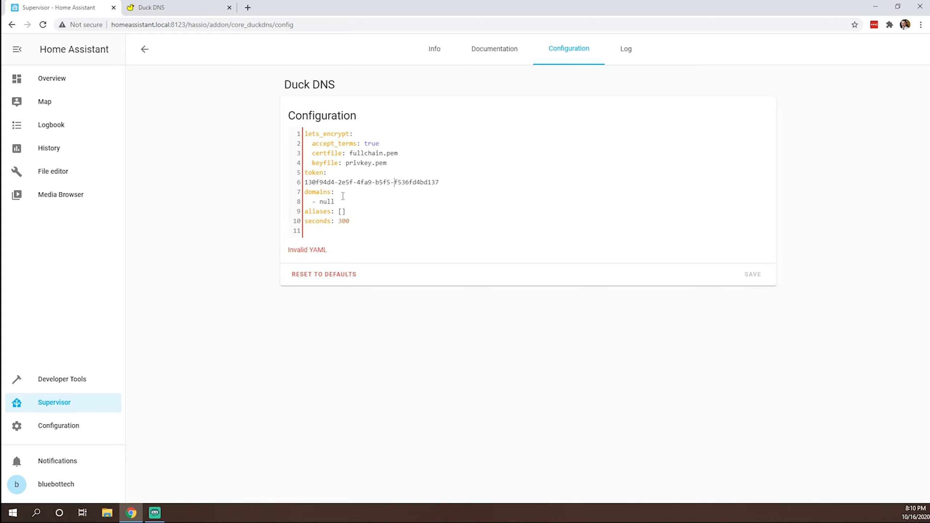
pyautogui.press('Home')
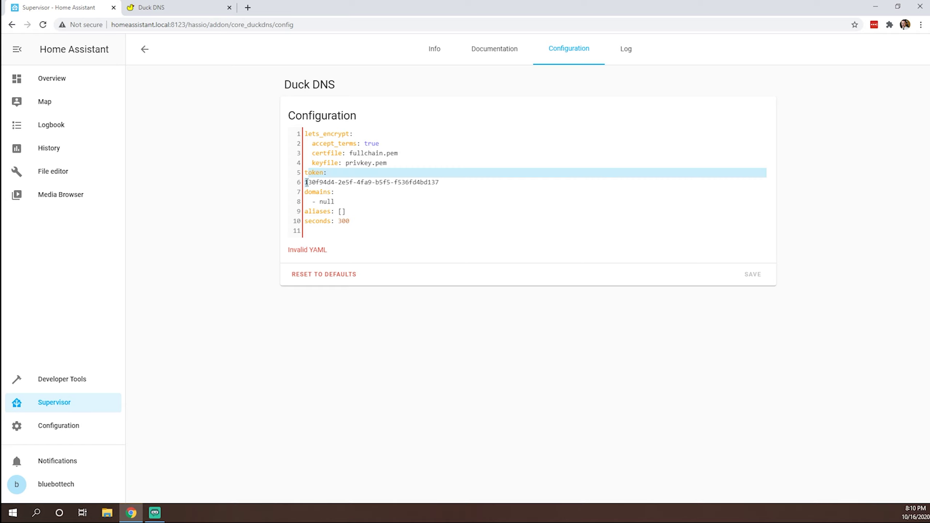
pyautogui.press('BackSpace')
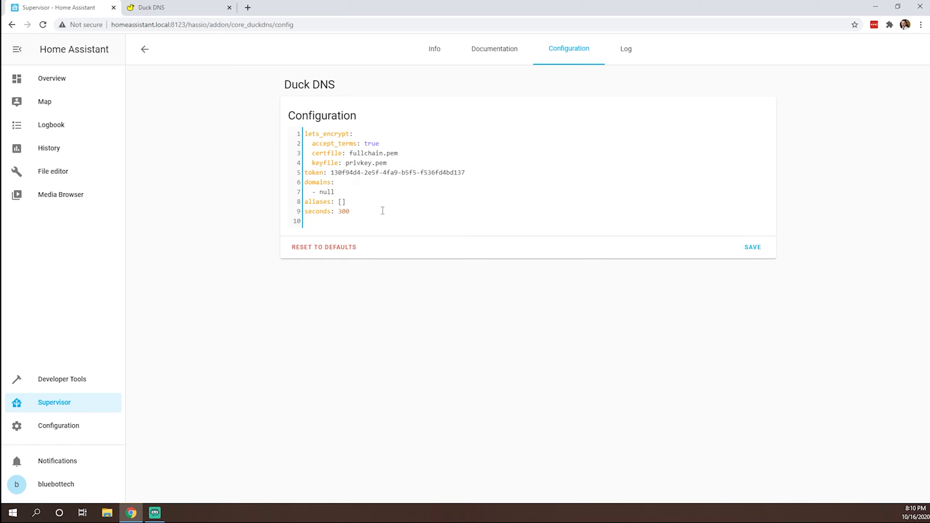
# Step: Replace the null domain with bluebottech.duckdns.org and save the Duck DNS configuration
pyautogui.click(345, 192)
pyautogui.press('BackSpace')
pyautogui.press('BackSpace')
pyautogui.press('BackSpace')
pyautogui.press('BackSpace')
pyautogui.write('bluebottech.duckdns.org')
pyautogui.click(753, 249)
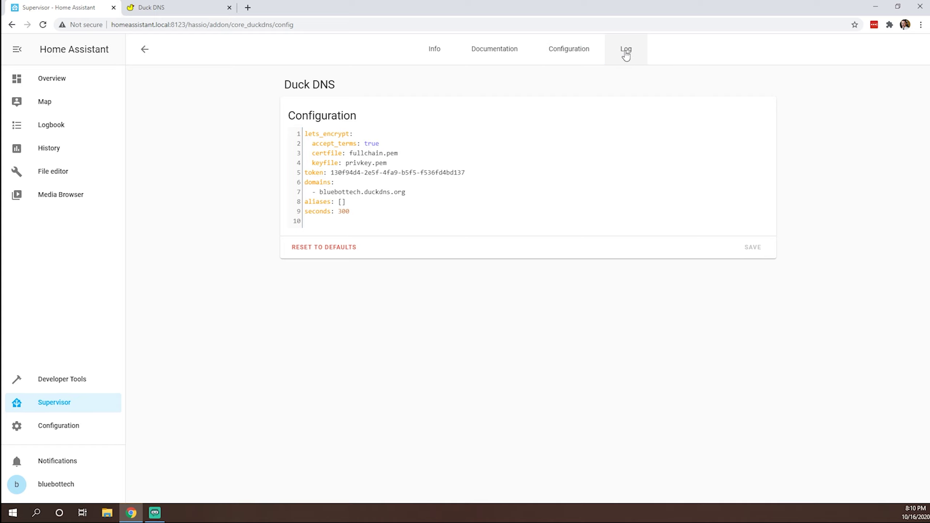
# Step: Start the Duck DNS add-on and bring up its log
pyautogui.click(434, 49)
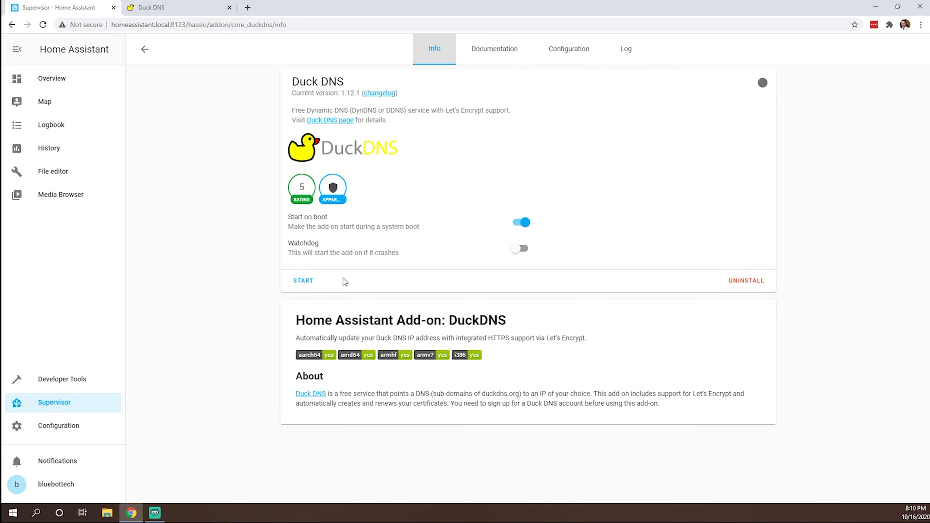
pyautogui.click(293, 283)
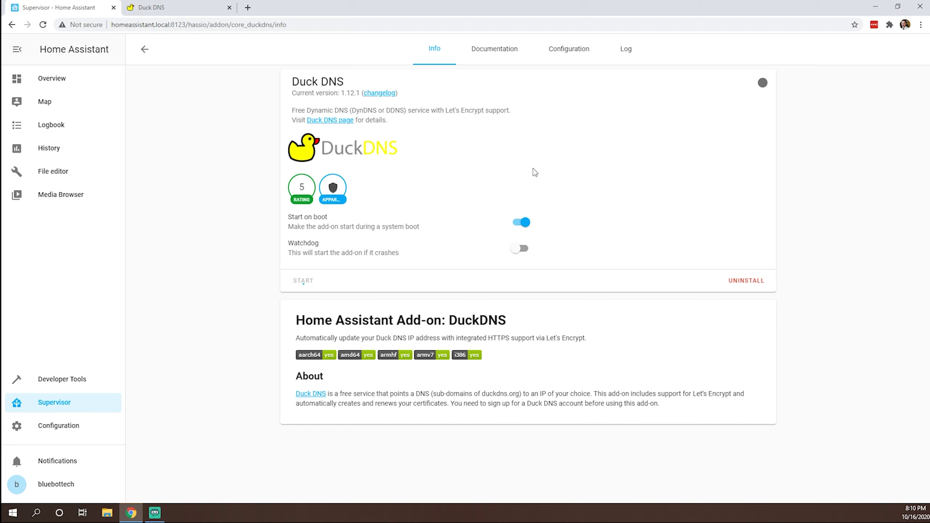
pyautogui.click(631, 53)
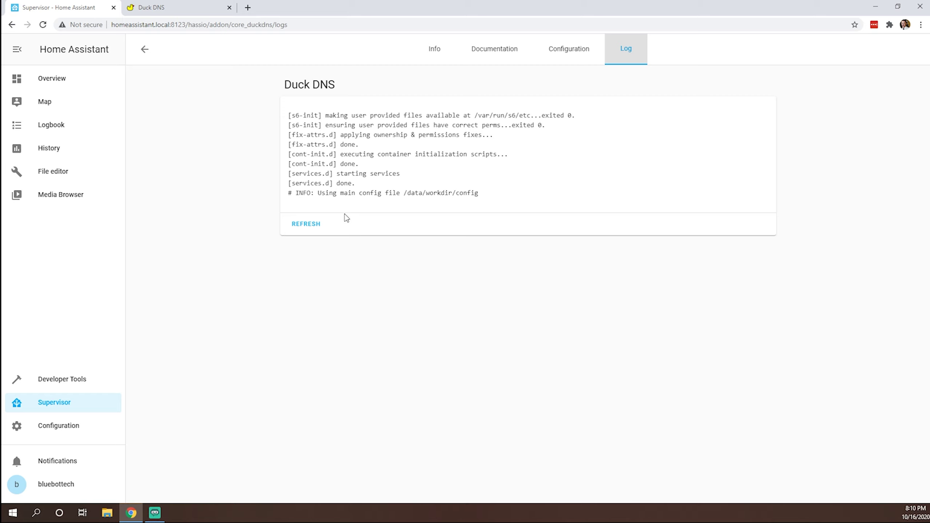
# Step: Refresh the Duck DNS log repeatedly until the Let's Encrypt key generation output appears
pyautogui.click(301, 223)
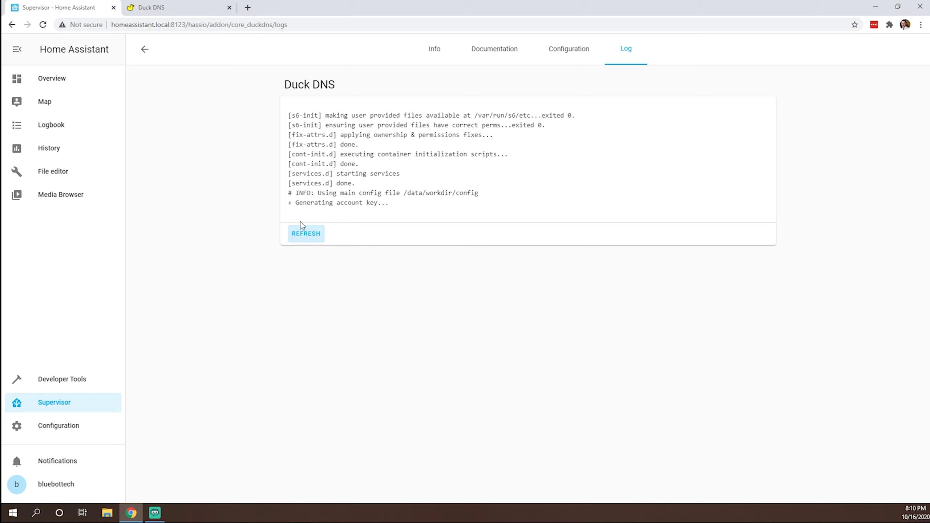
pyautogui.click(315, 238)
pyautogui.click(310, 242)
pyautogui.click(308, 236)
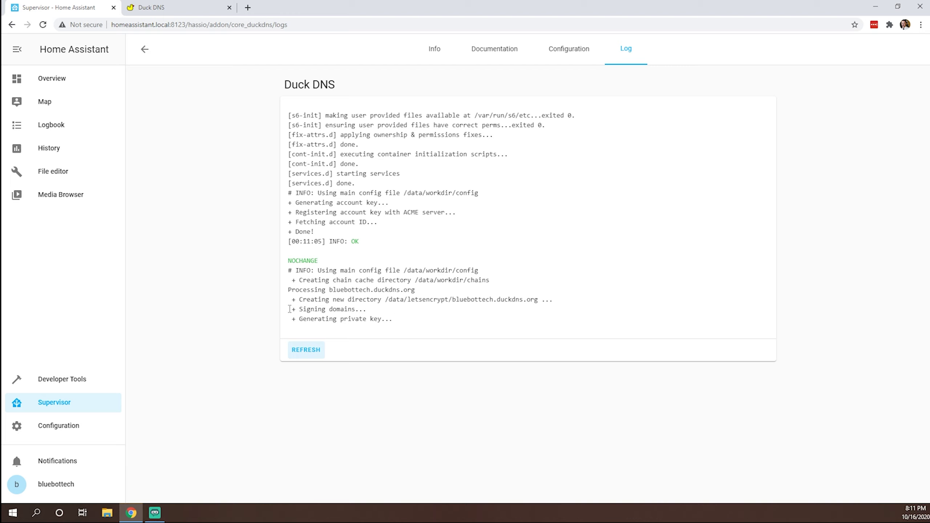
pyautogui.click(312, 357)
pyautogui.click(313, 356)
pyautogui.click(311, 355)
# Step: Install the Mosquitto broker 5.1 add-on and view its default configuration
pyautogui.click(145, 51)
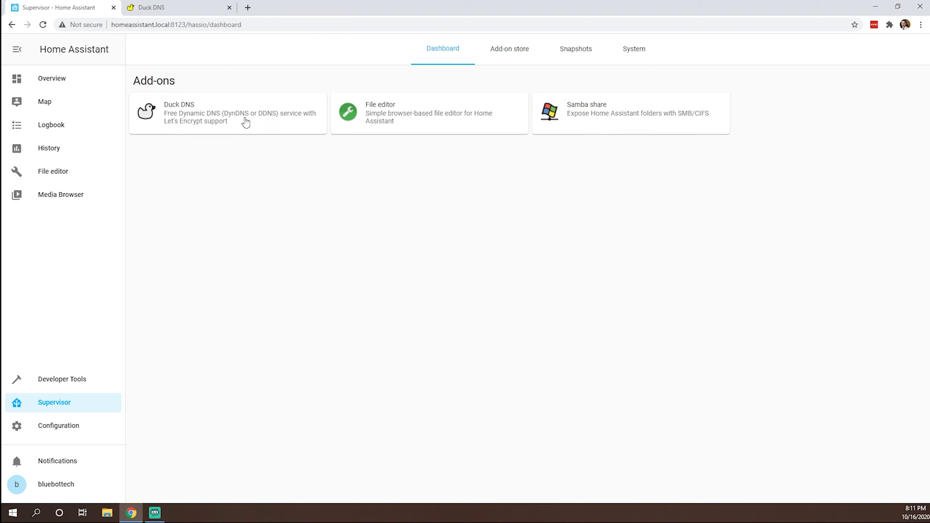
pyautogui.click(605, 121)
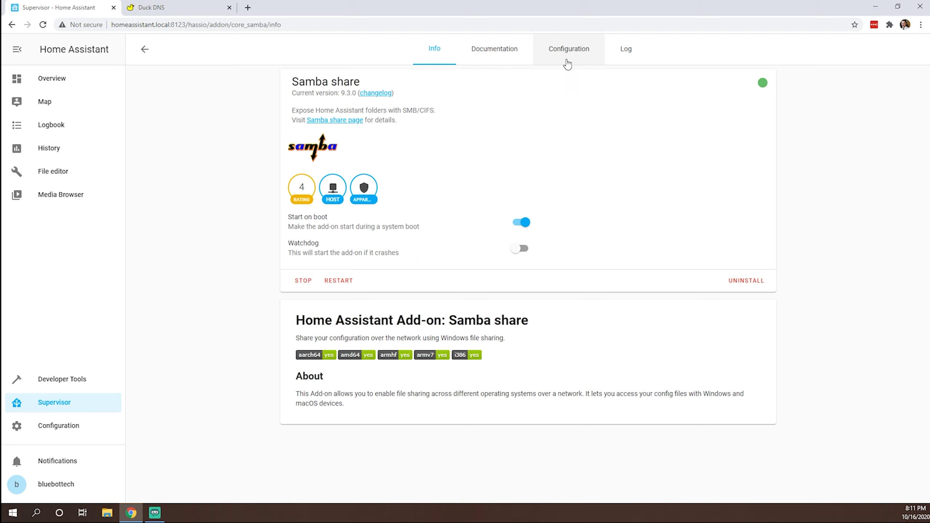
pyautogui.click(145, 48)
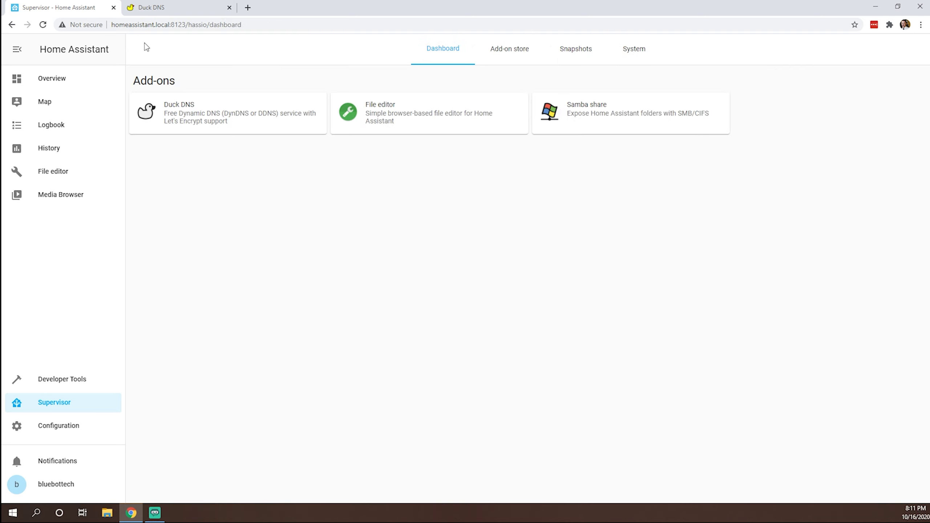
pyautogui.click(519, 65)
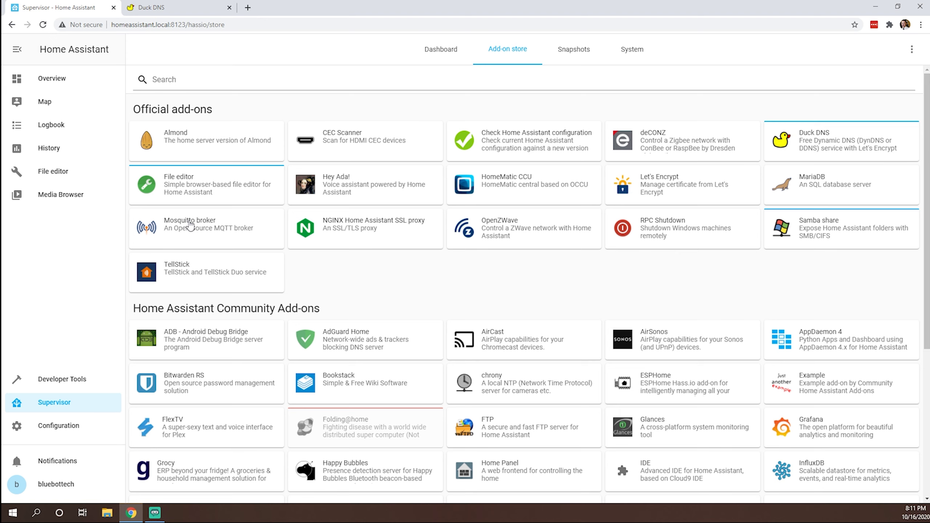
pyautogui.click(190, 225)
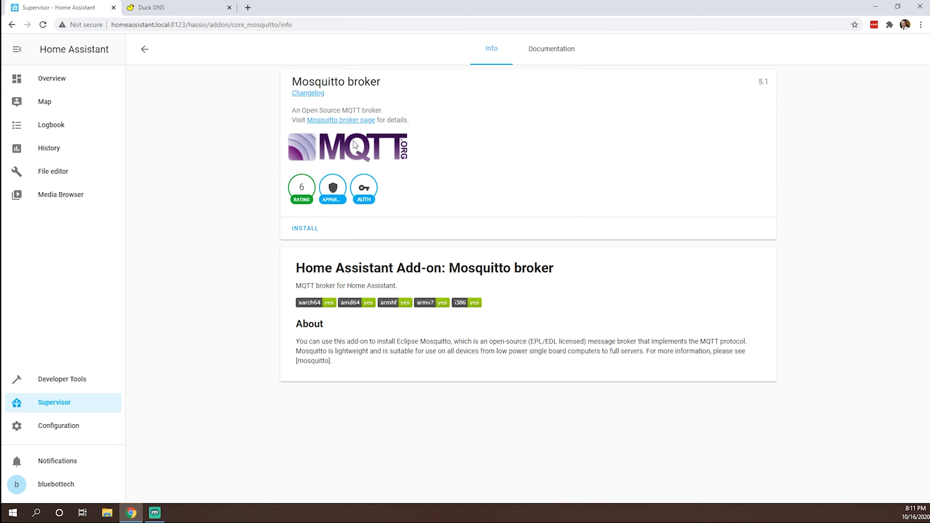
pyautogui.click(305, 228)
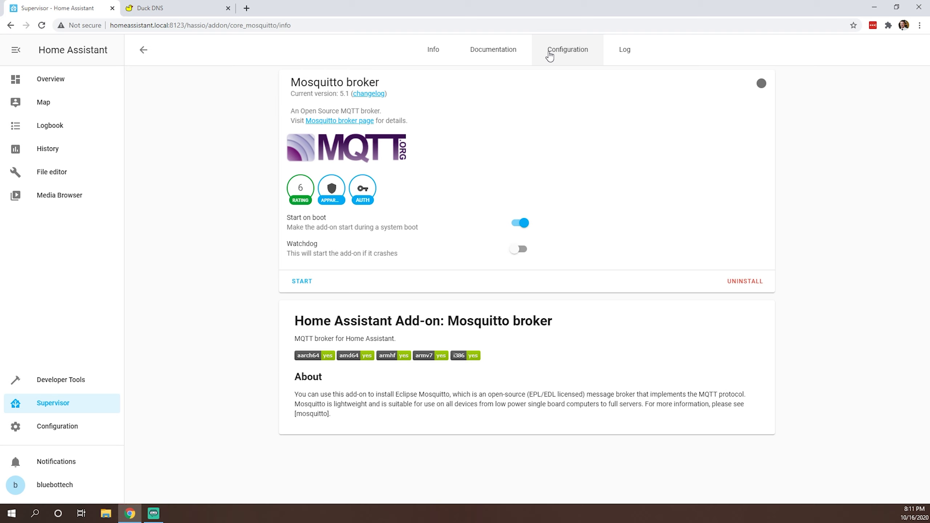
pyautogui.click(557, 50)
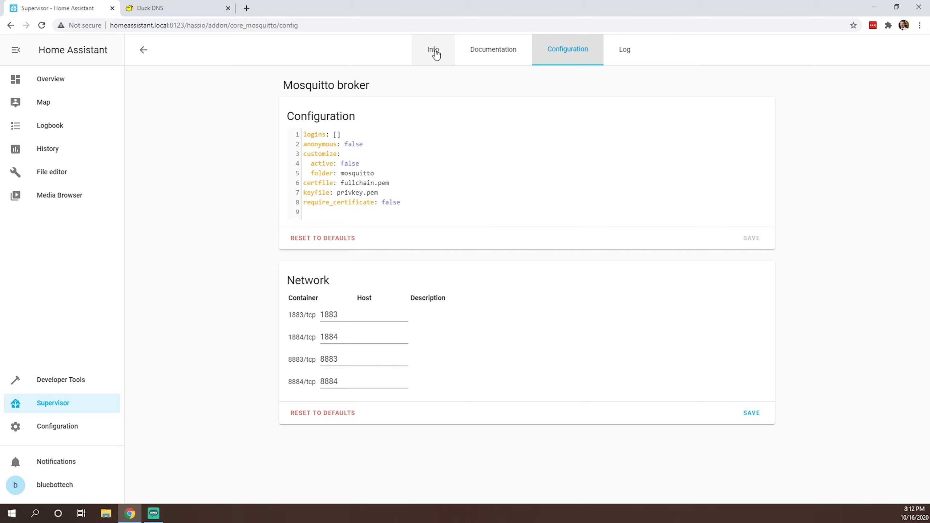
# Step: Check the Duck DNS log for the issued Let's Encrypt certificate and fullchain.pem
pyautogui.click(436, 51)
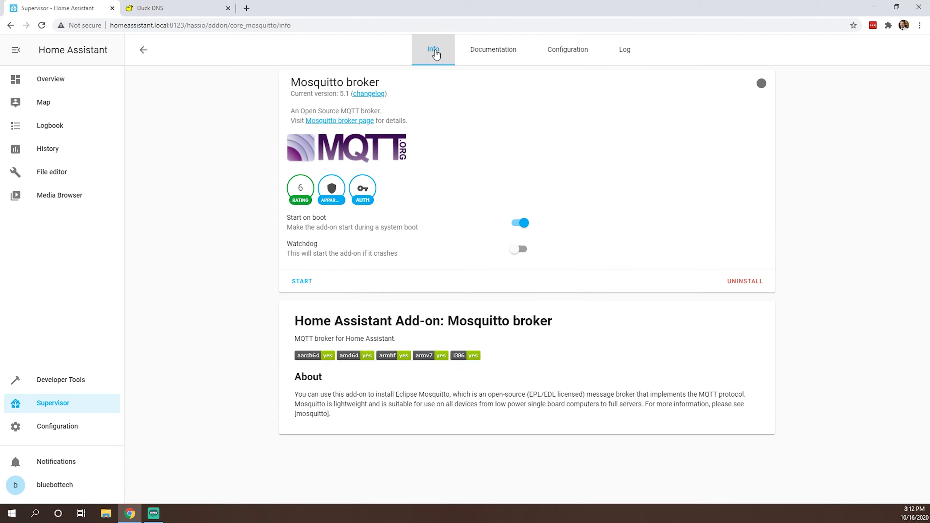
pyautogui.click(139, 48)
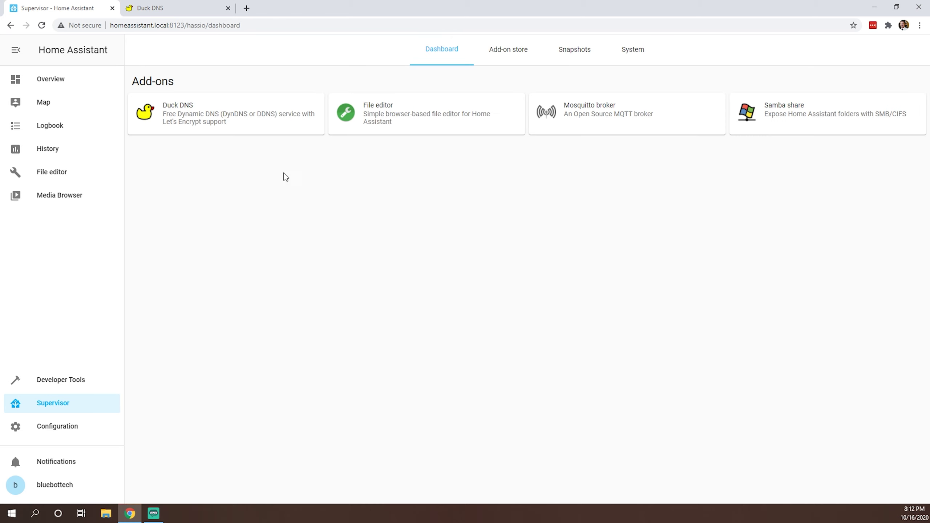
pyautogui.click(277, 123)
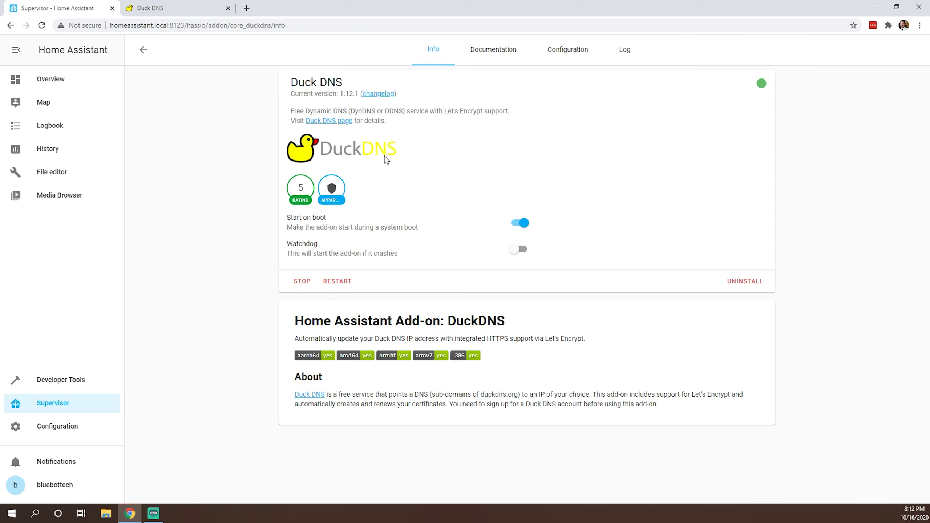
pyautogui.click(637, 48)
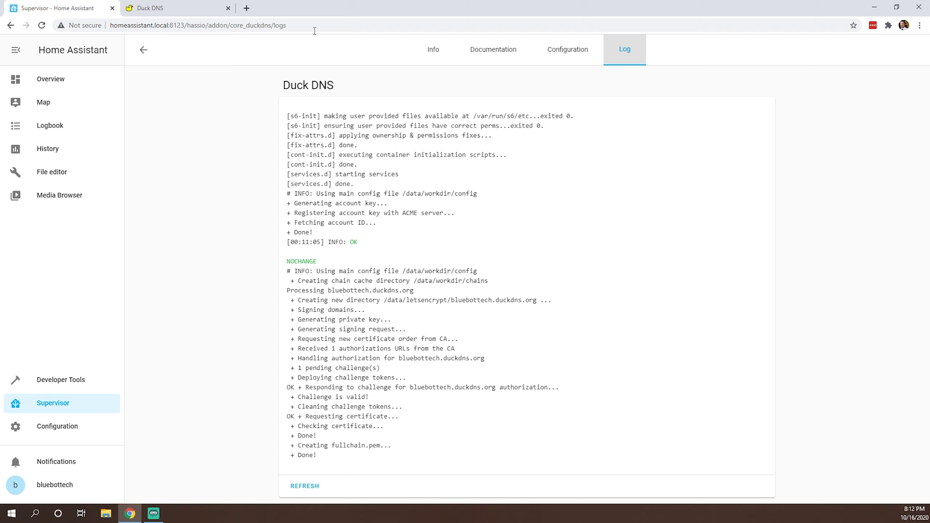
pyautogui.click(246, 8)
pyautogui.write('htt')
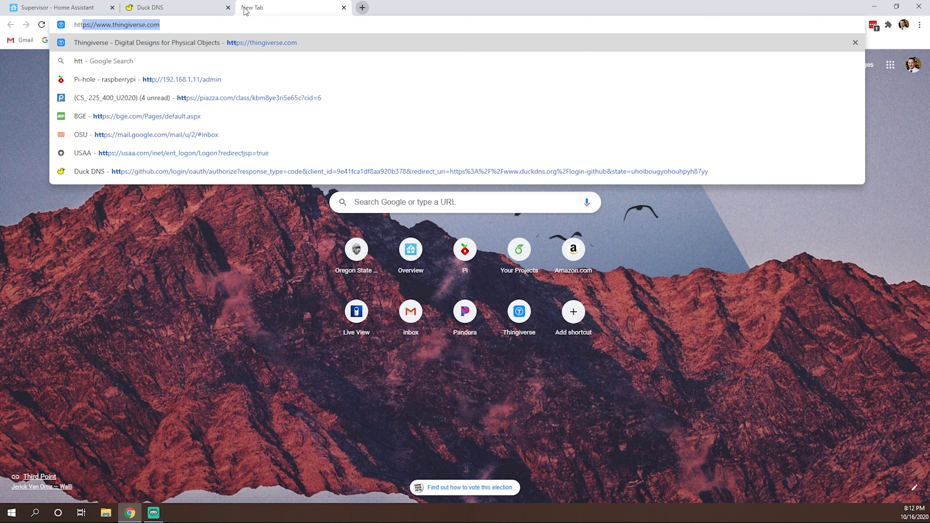
pyautogui.write('ps://')
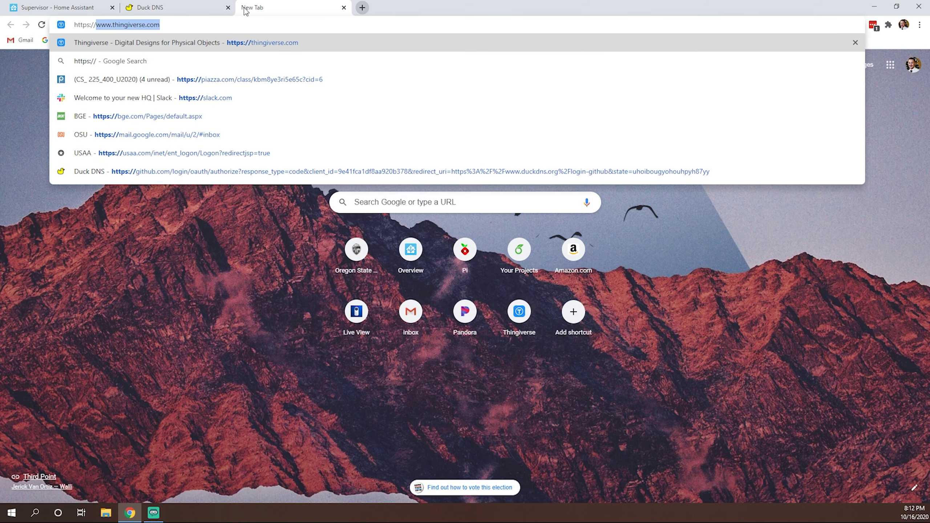
pyautogui.write('d')
pyautogui.press('BackSpace')
pyautogui.press('BackSpace')
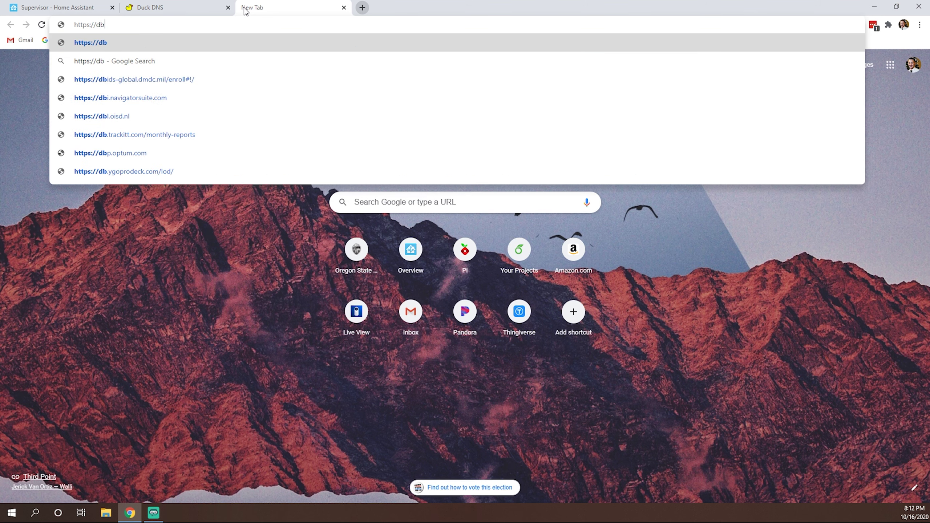
pyautogui.write('bluebottech.')
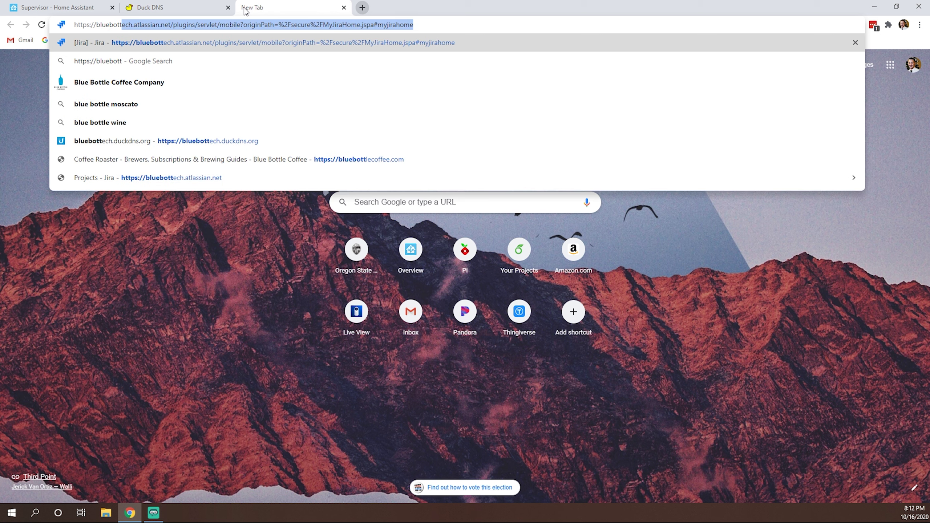
pyautogui.write('duck')
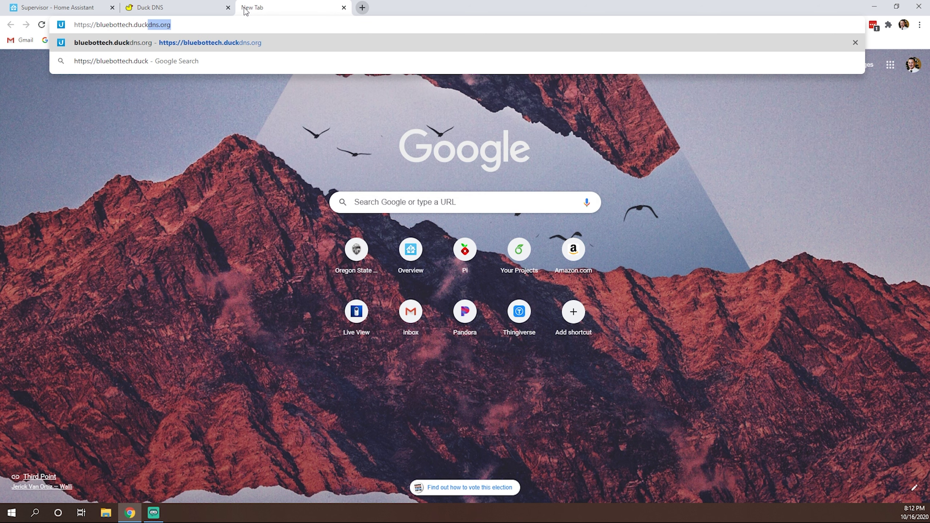
pyautogui.press('Return')
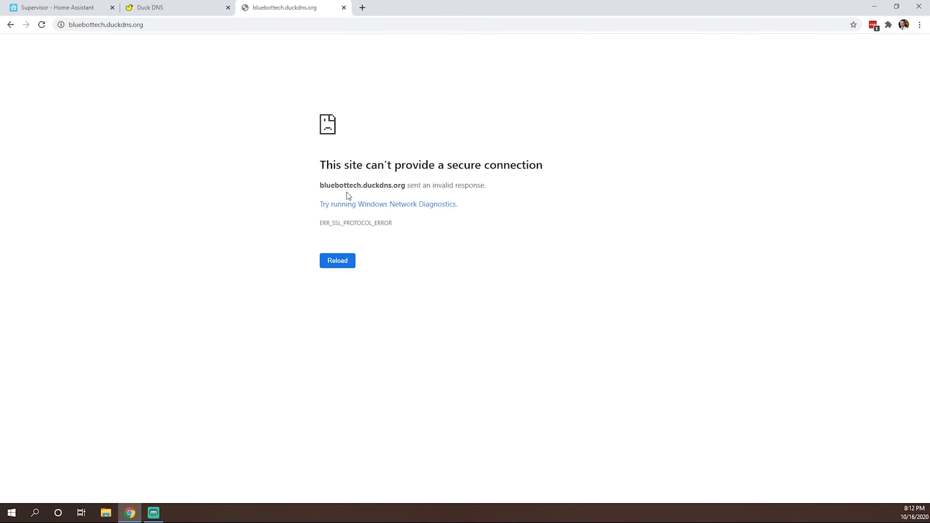
# Step: Open the UniFi controller at 192.168.1.10:8443 in a new browser tab
pyautogui.click(362, 8)
pyautogui.write('1')
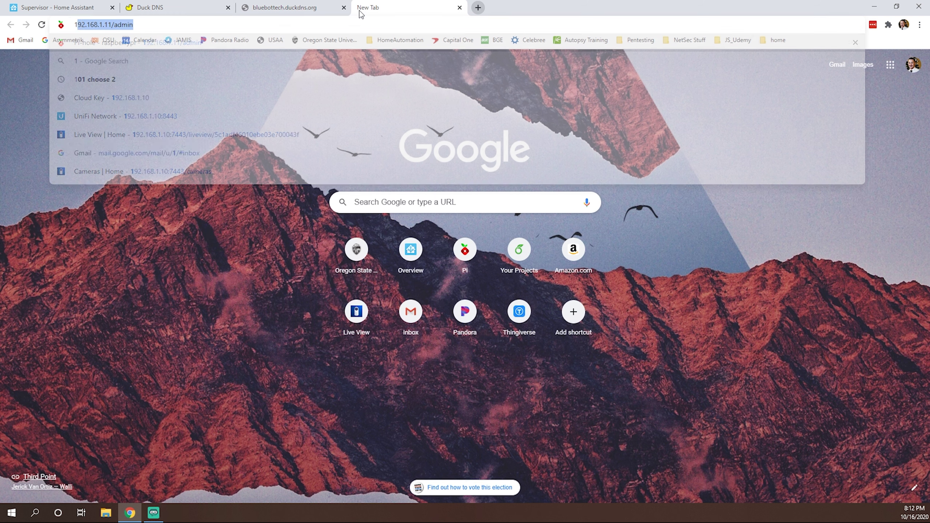
pyautogui.write('92.168.1.11')
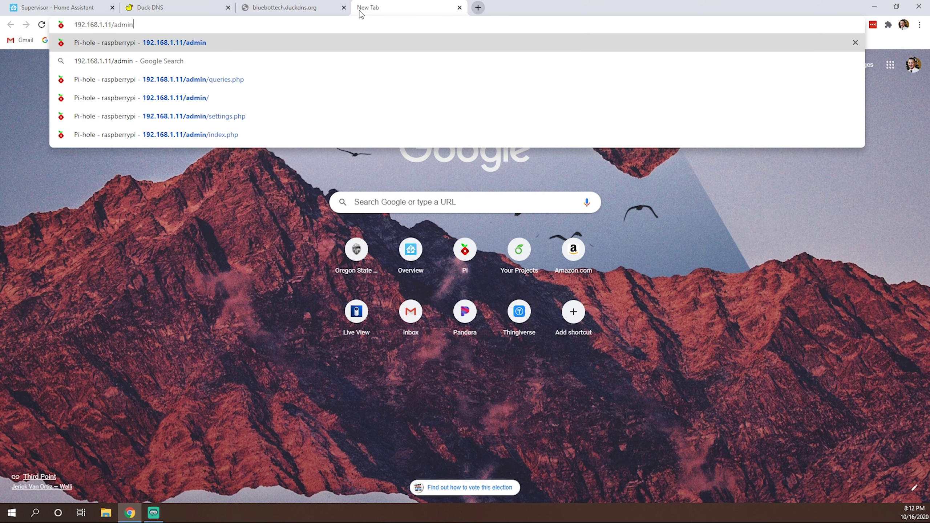
pyautogui.press('BackSpace')
pyautogui.write('0')
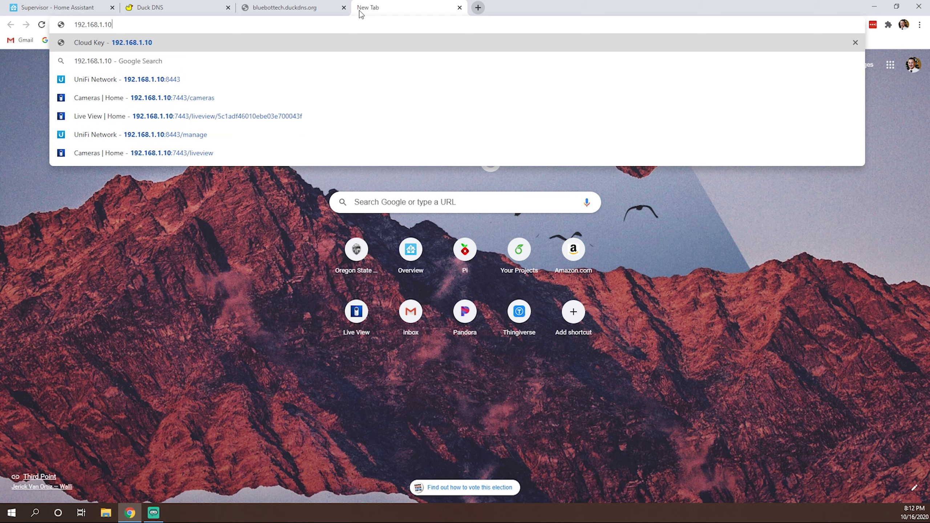
pyautogui.write(':8')
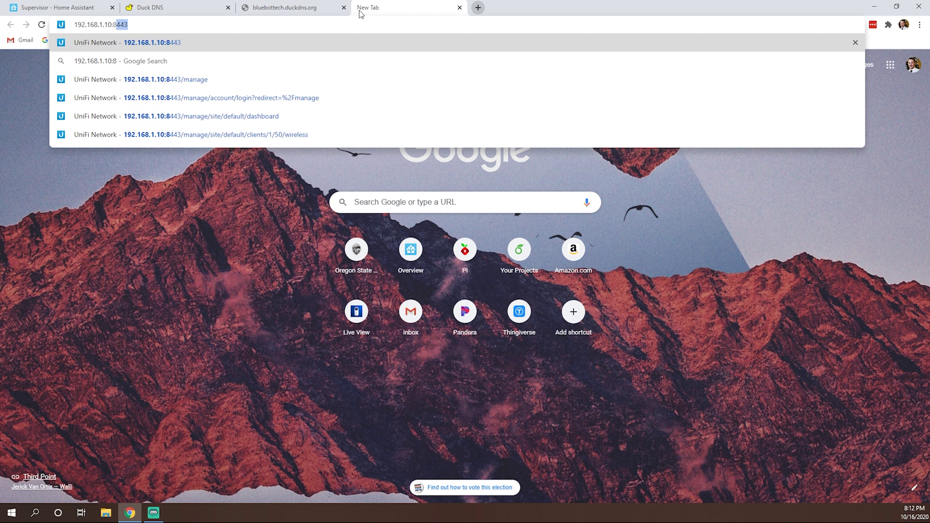
pyautogui.press('Return')
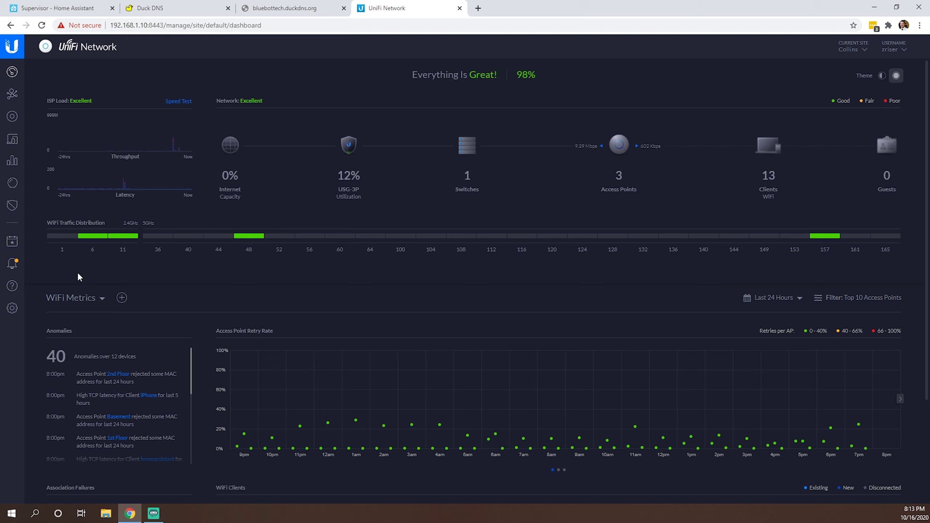
# Step: Search settings for 'port forw' to reveal the rules list, including homeassistant 443 to 8123
pyautogui.click(13, 307)
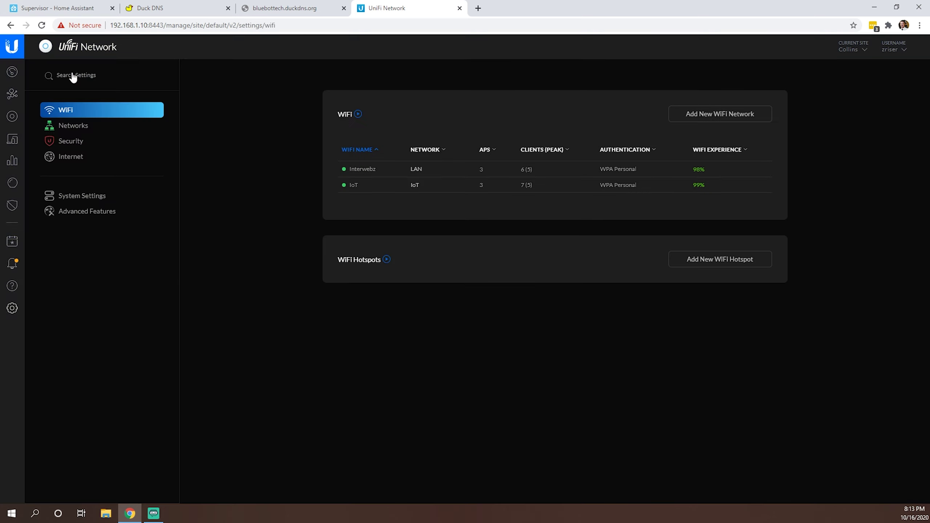
pyautogui.click(76, 77)
pyautogui.write('por')
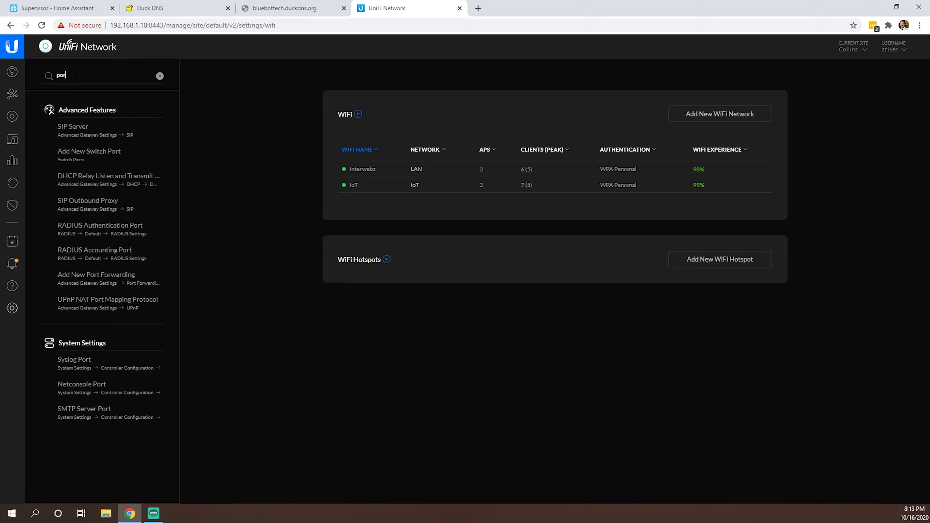
pyautogui.write('t forw')
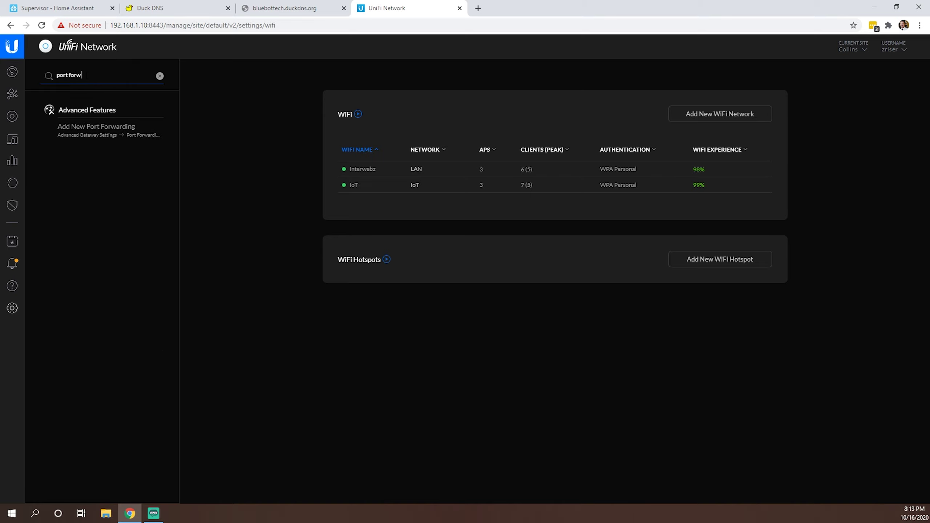
pyautogui.click(71, 132)
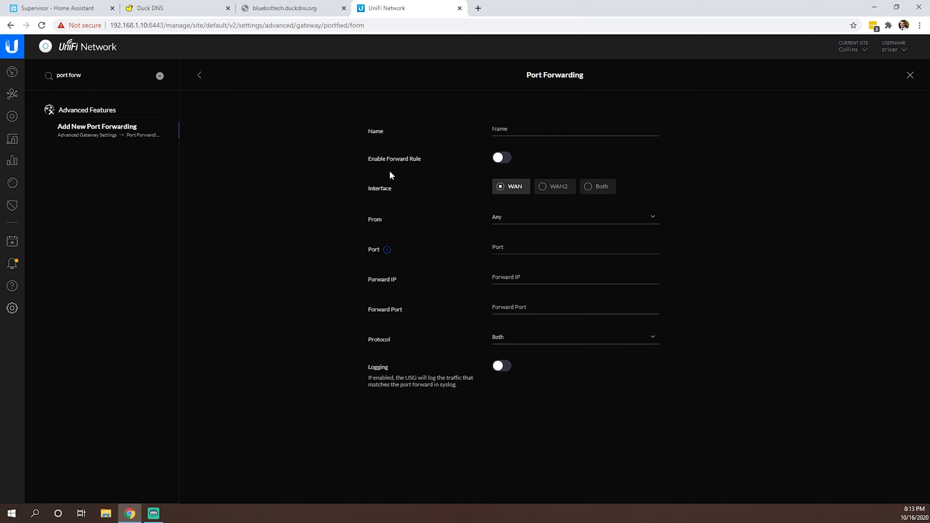
pyautogui.click(910, 75)
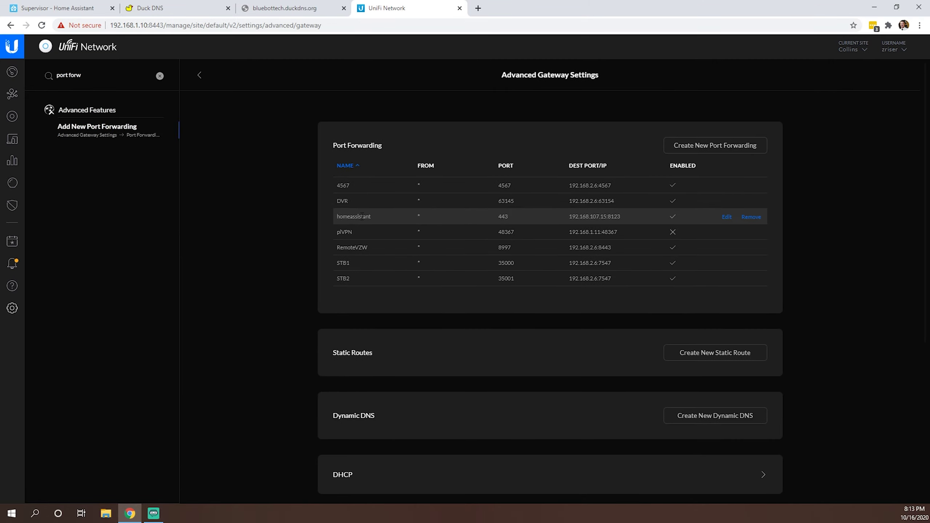
# Step: Edit the homeassistant port forward: source Any, port 443 to 192.168.107.15:8123, protocol Both
pyautogui.click(730, 217)
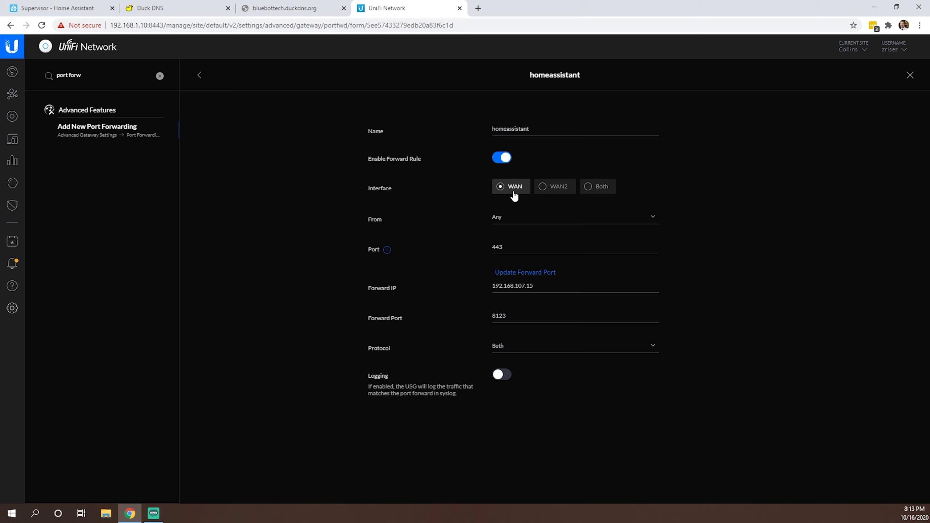
pyautogui.click(511, 219)
pyautogui.click(520, 217)
pyautogui.doubleClick(498, 247)
pyautogui.click(488, 291)
pyautogui.click(514, 345)
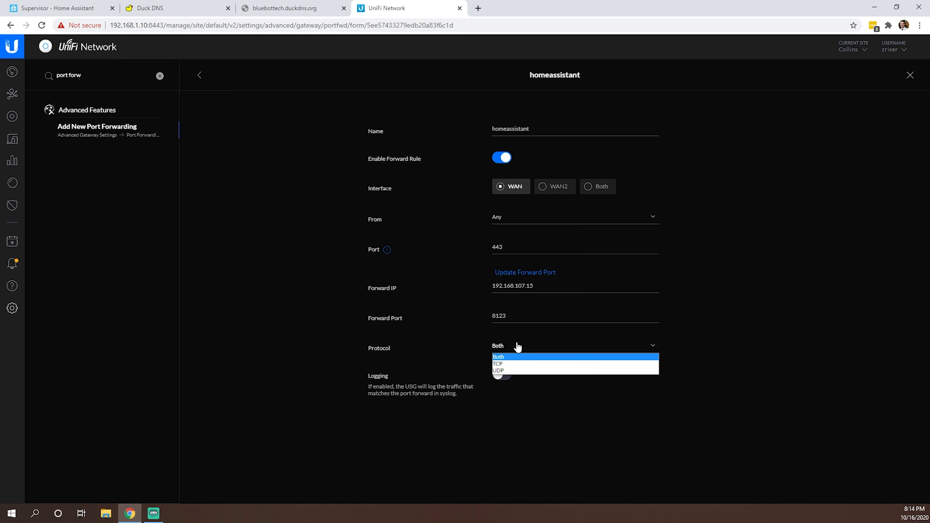
pyautogui.click(508, 357)
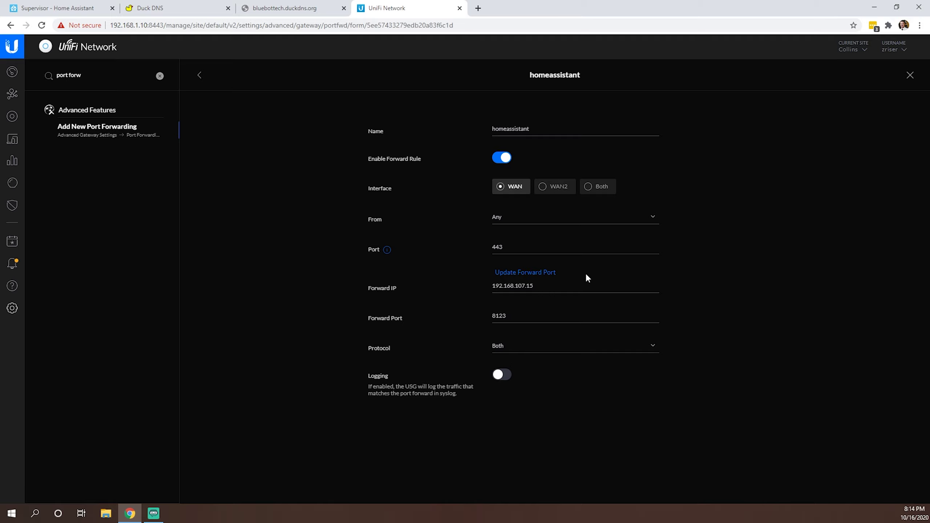
pyautogui.click(910, 75)
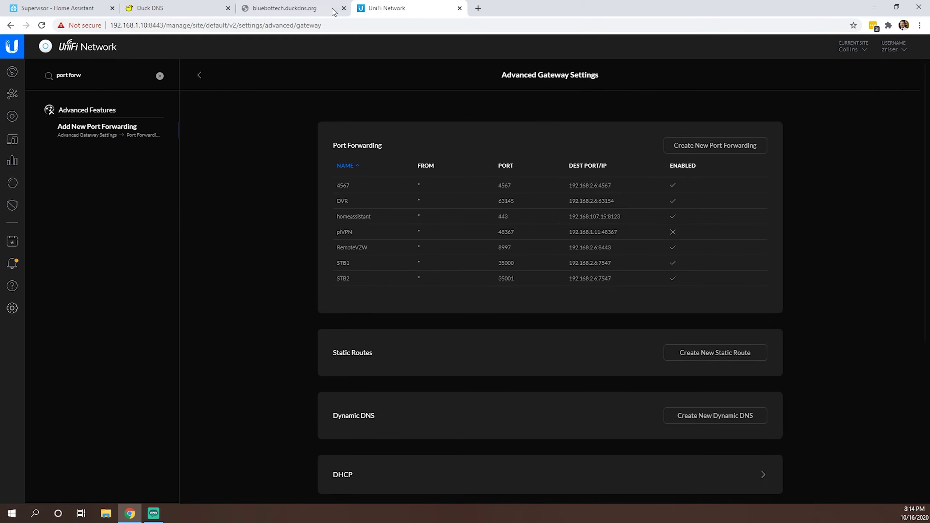
# Step: Close the UniFi router and failing Duck DNS tabs, then open configuration.yaml in File editor
pyautogui.click(460, 8)
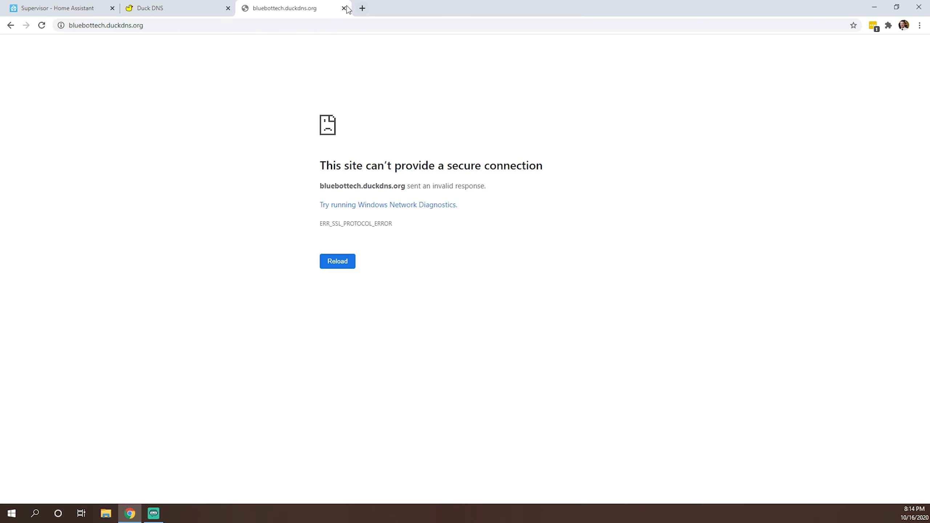
pyautogui.click(42, 26)
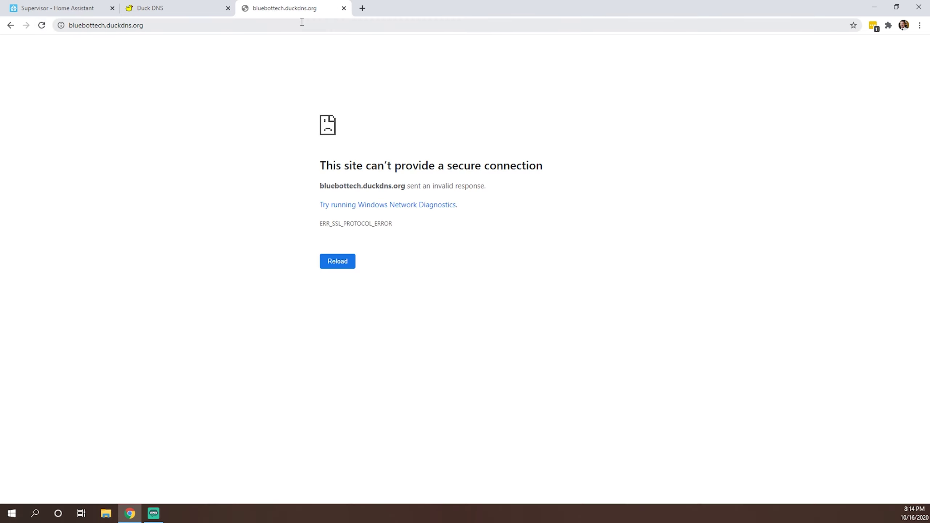
pyautogui.click(344, 8)
pyautogui.click(227, 8)
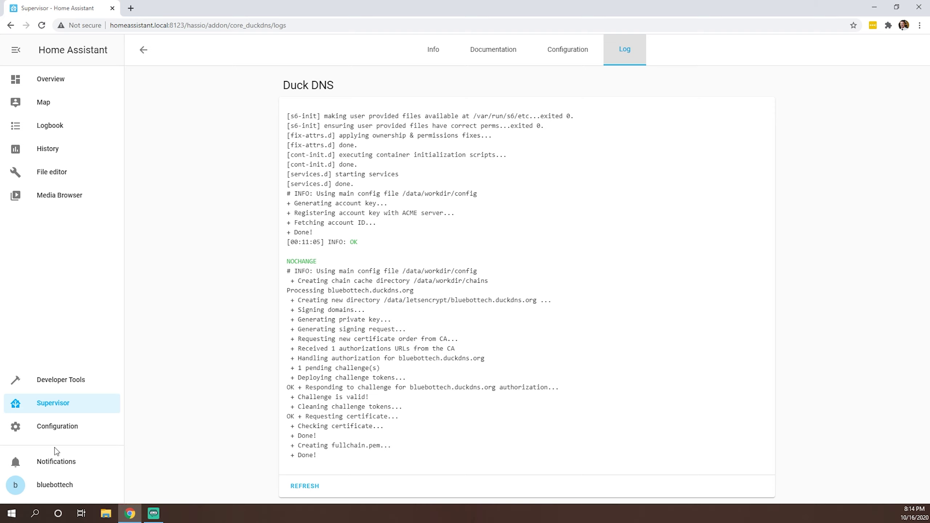
pyautogui.click(43, 178)
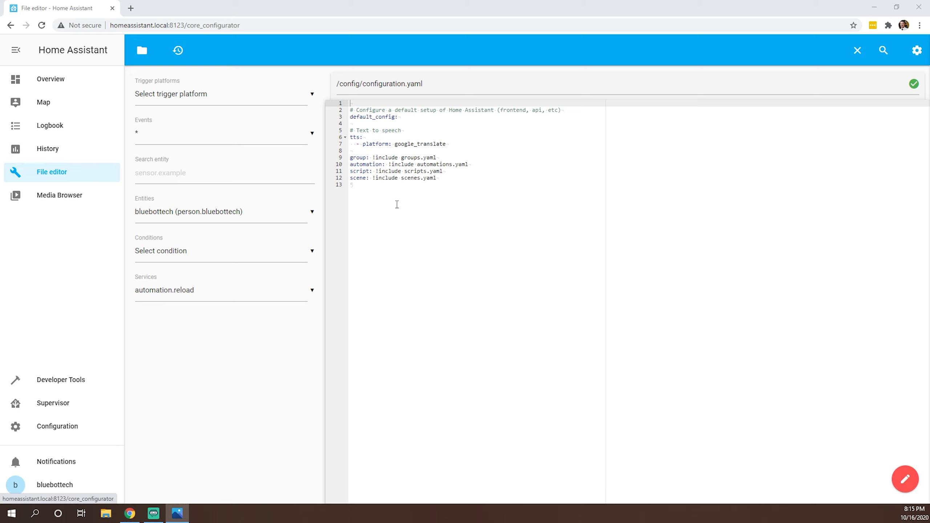
# Step: Append a '# http' comment and an 'http:' section header at the end of configuration.yaml
pyautogui.click(460, 191)
pyautogui.press('Return')
pyautogui.press('Return')
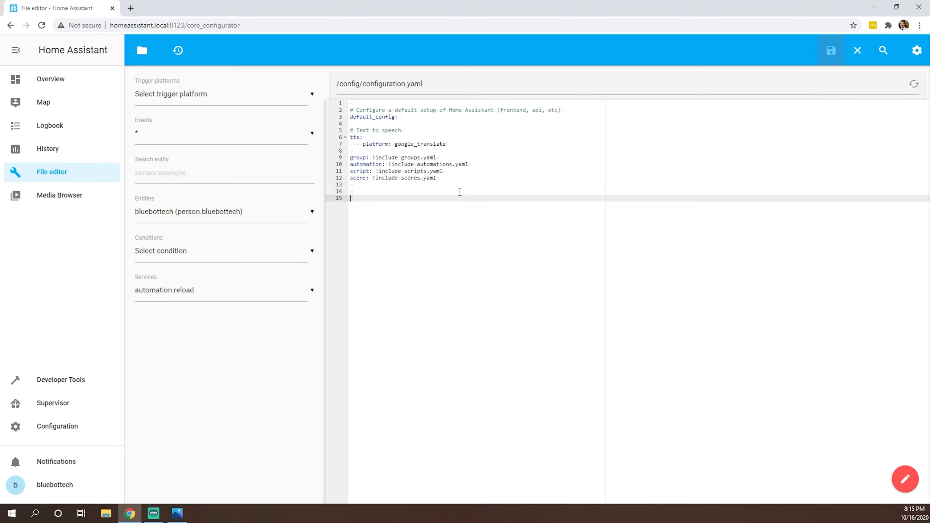
pyautogui.write('# hott')
pyautogui.press('BackSpace')
pyautogui.press('BackSpace')
pyautogui.press('BackSpace')
pyautogui.write('ttp')
pyautogui.press('Return')
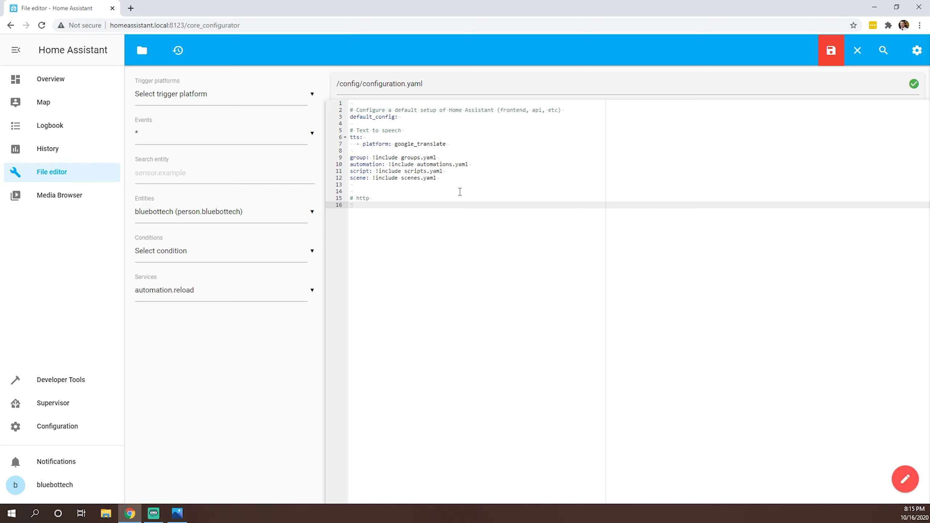
pyautogui.write('http:')
# Step: Add base_url bluebottech.duckdns.org, ssl_certifcate /ssl/fullchain.pem and ssl_key /ssl/privkey.pem, then save
pyautogui.press('Return')
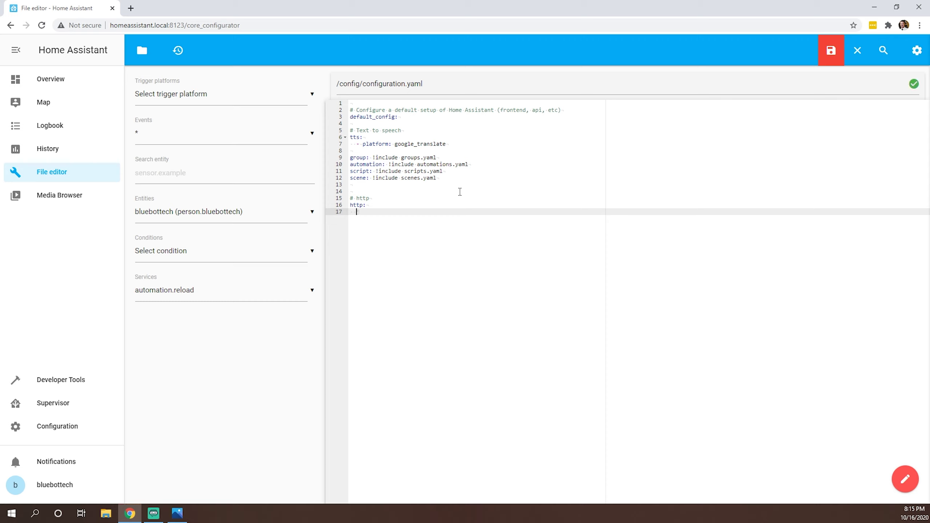
pyautogui.write('base_url: bluebottech.duckdns.org')
pyautogui.press('Return')
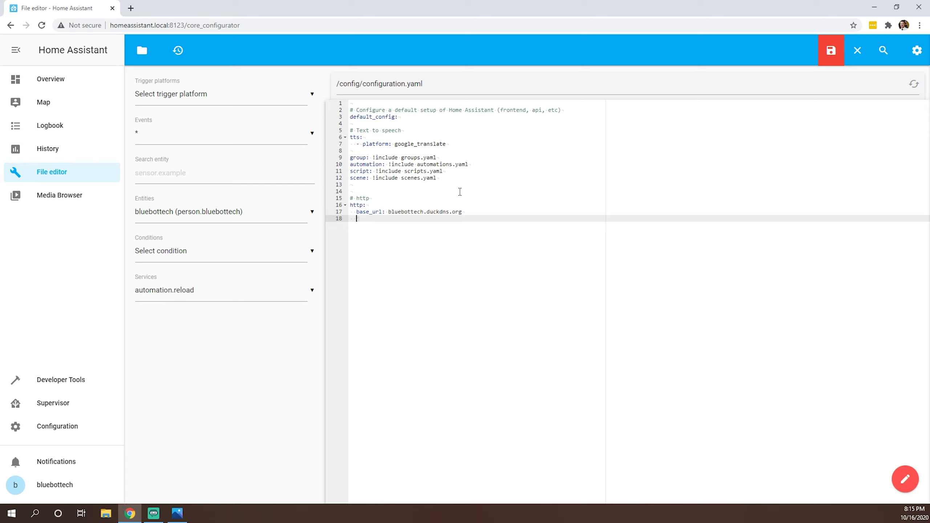
pyautogui.write('ssl_certifcate: /ssl/fullchain.pem')
pyautogui.press('Return')
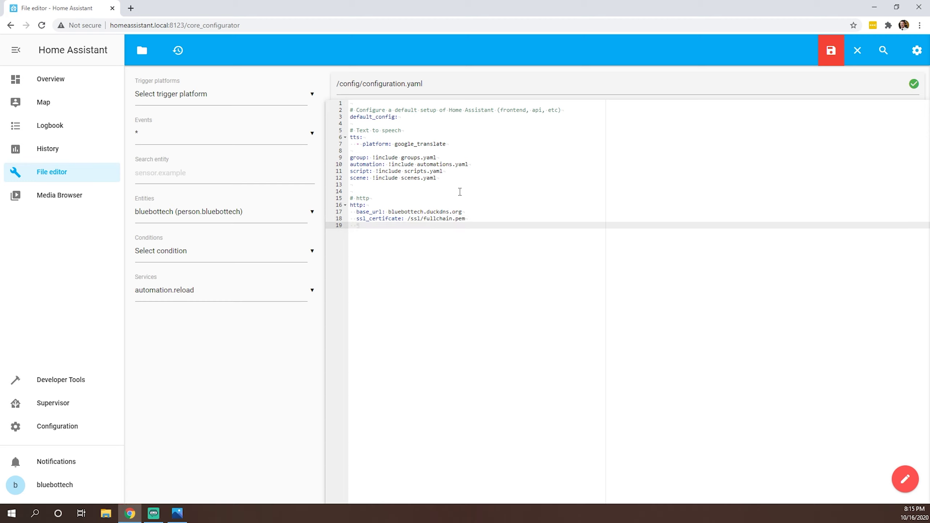
pyautogui.write('ssl_key: /ssl/privkey.pem')
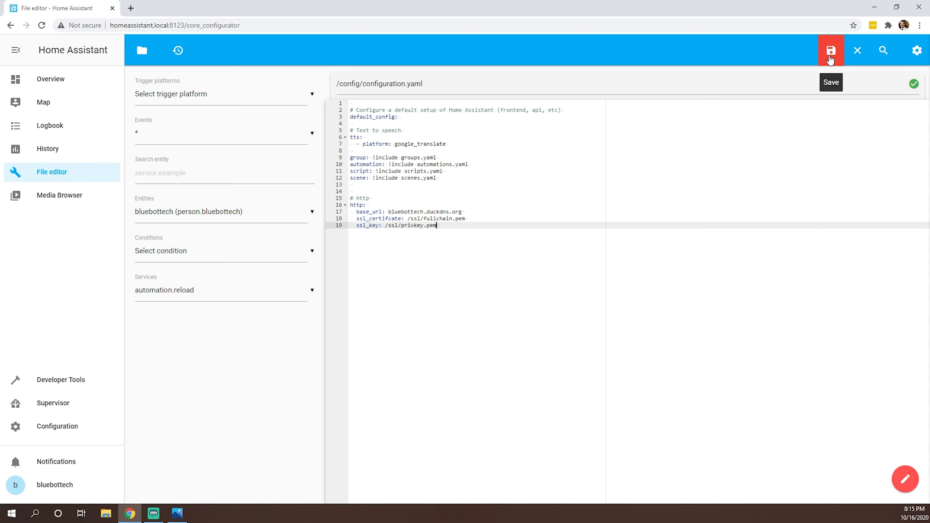
pyautogui.click(830, 59)
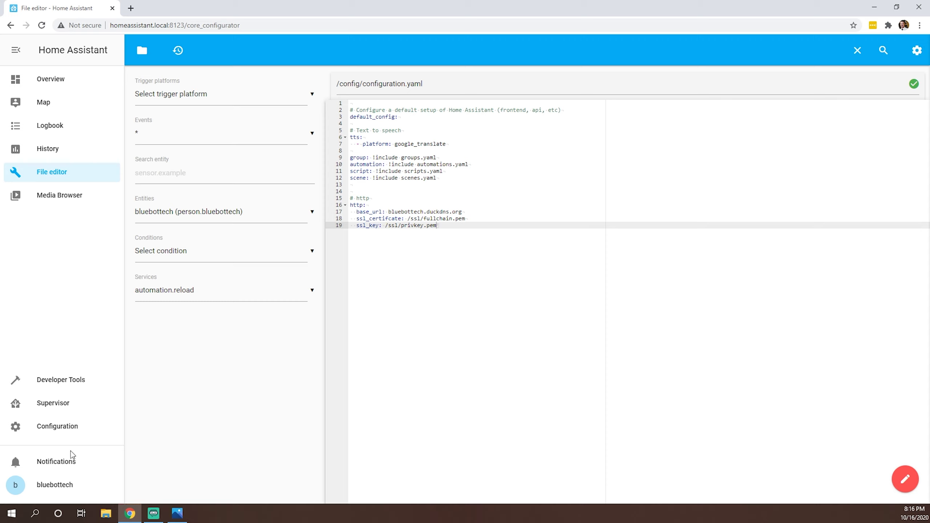
# Step: Reboot the host from the Supervisor System page and confirm
pyautogui.click(61, 407)
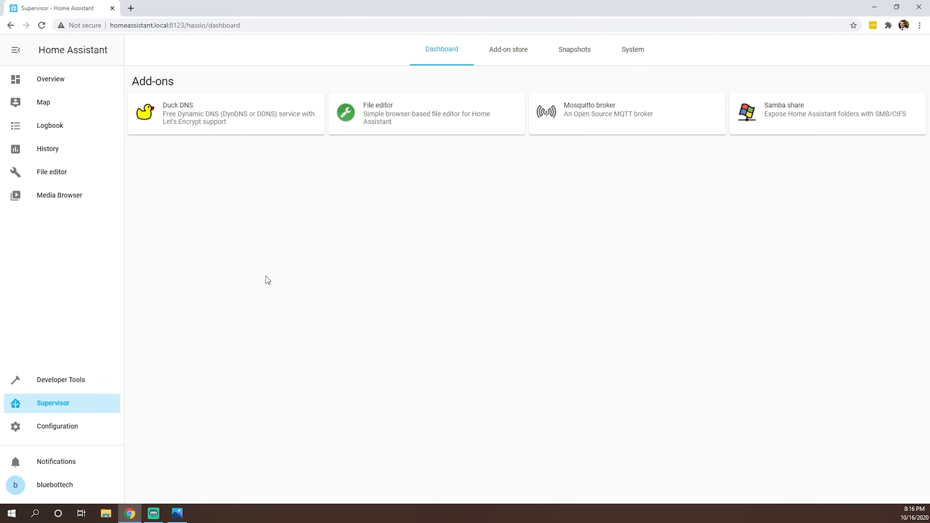
pyautogui.click(647, 50)
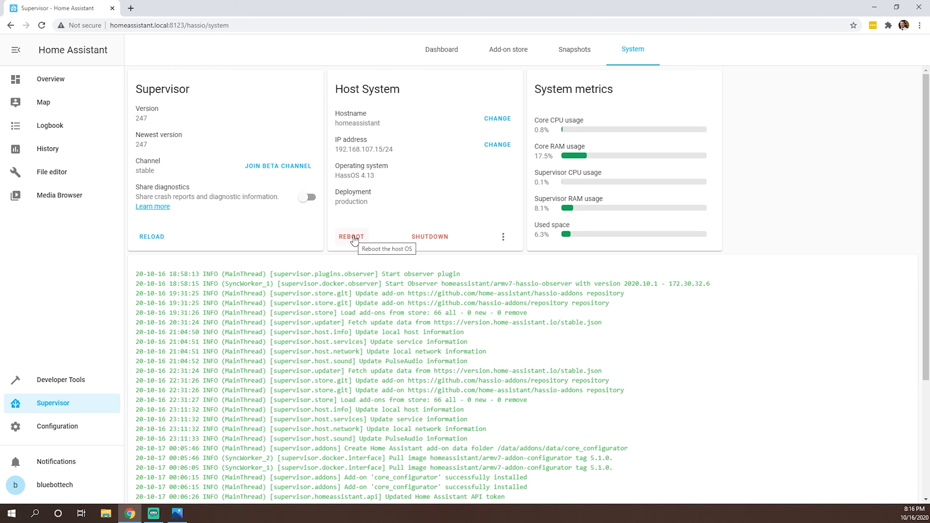
pyautogui.click(352, 237)
pyautogui.click(593, 306)
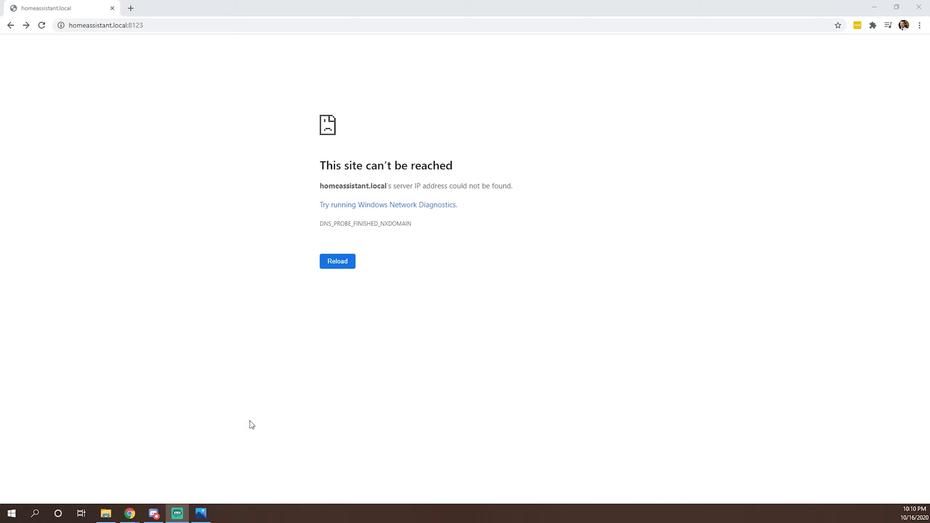
pyautogui.press('F5')
pyautogui.click(171, 28)
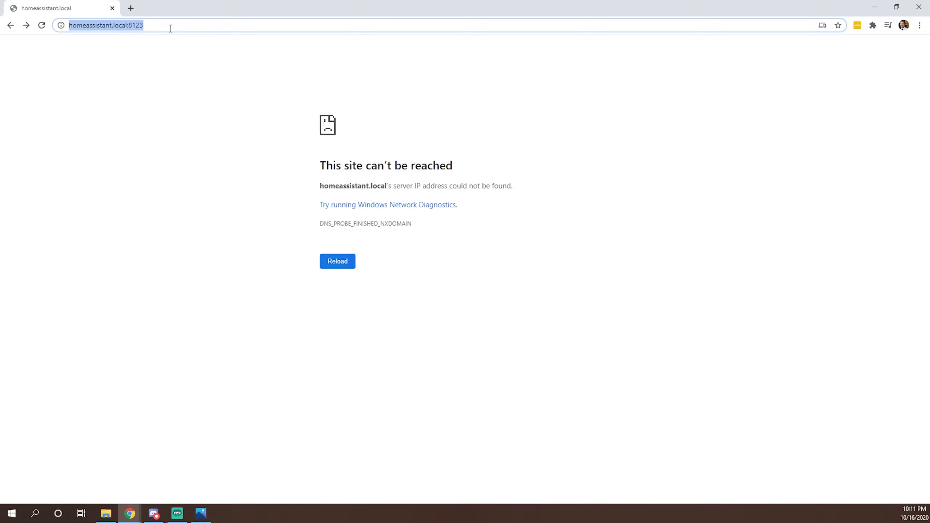
pyautogui.write('httops')
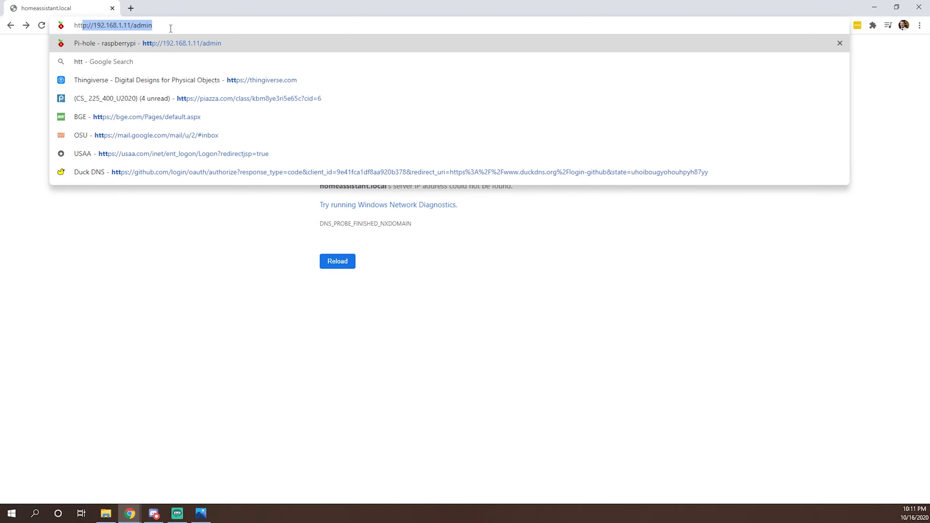
pyautogui.press('BackSpace')
pyautogui.press('BackSpace')
pyautogui.press('BackSpace')
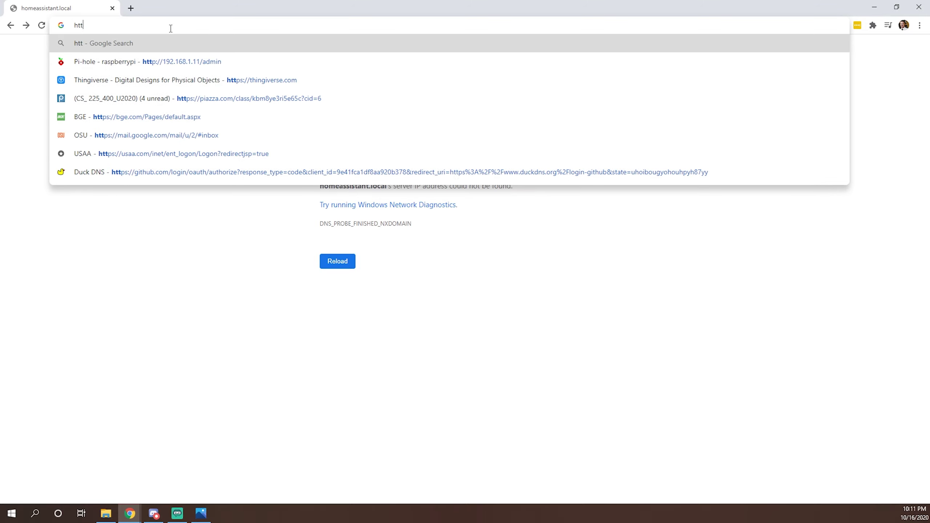
pyautogui.write('ps://bluebottech.duckdns.org')
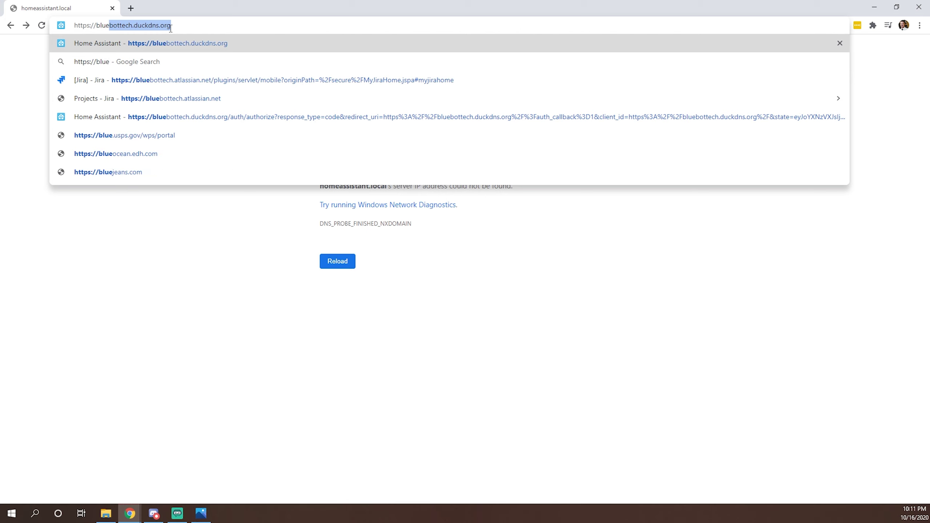
pyautogui.press('Return')
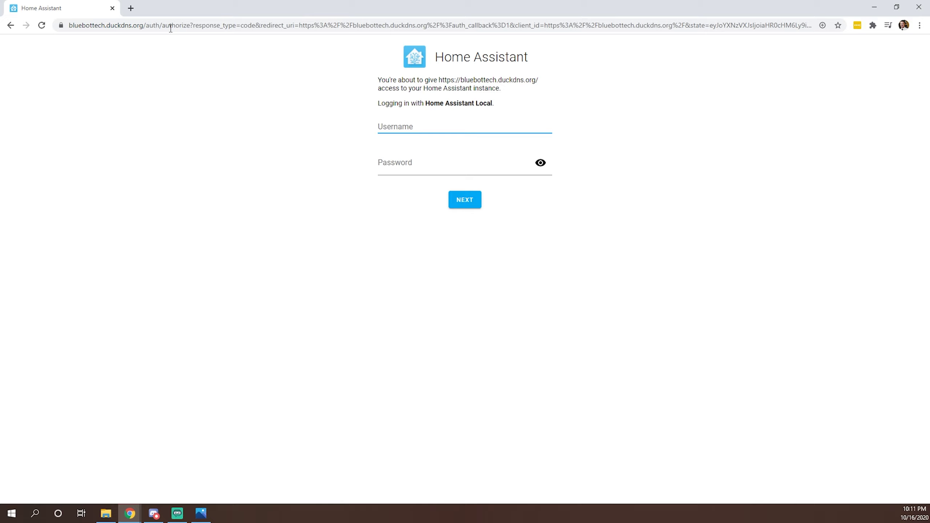
# Step: Inspect the padlock to confirm the HTTPS connection has a valid certificate
pyautogui.click(77, 25)
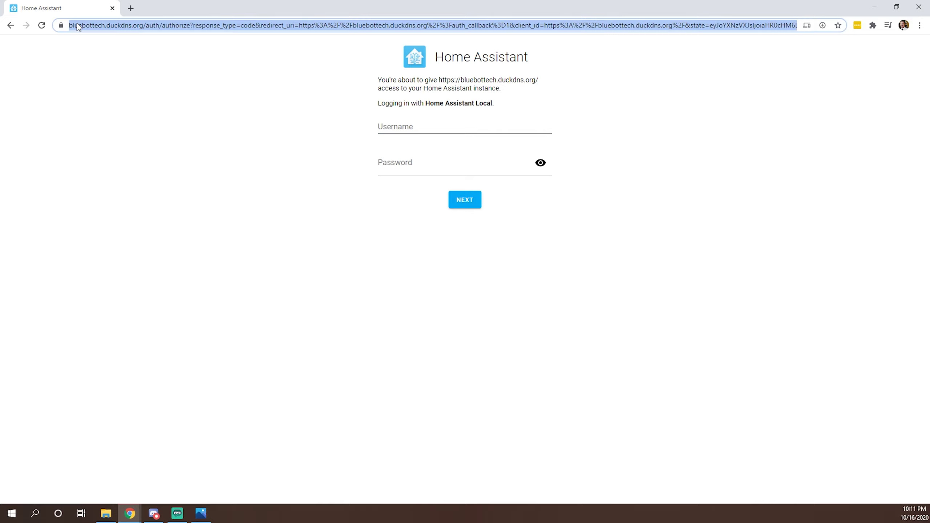
pyautogui.click(70, 26)
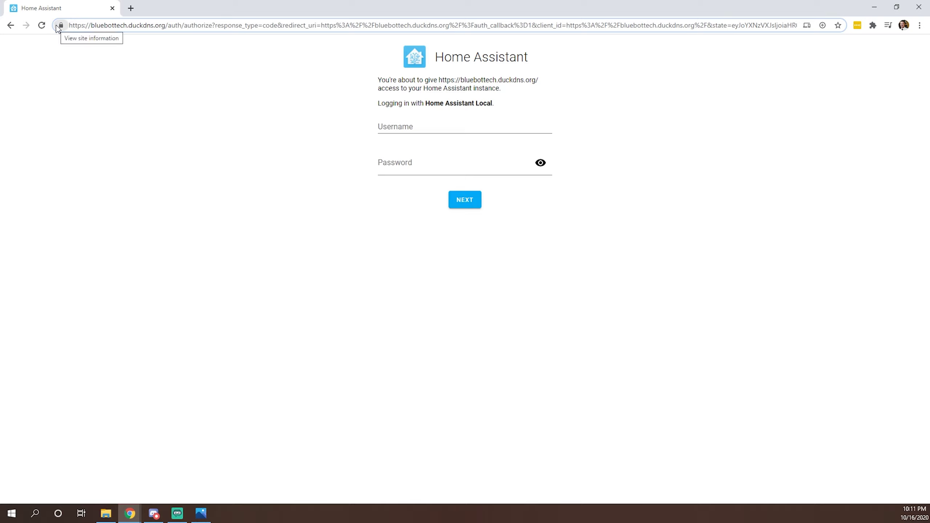
pyautogui.click(61, 25)
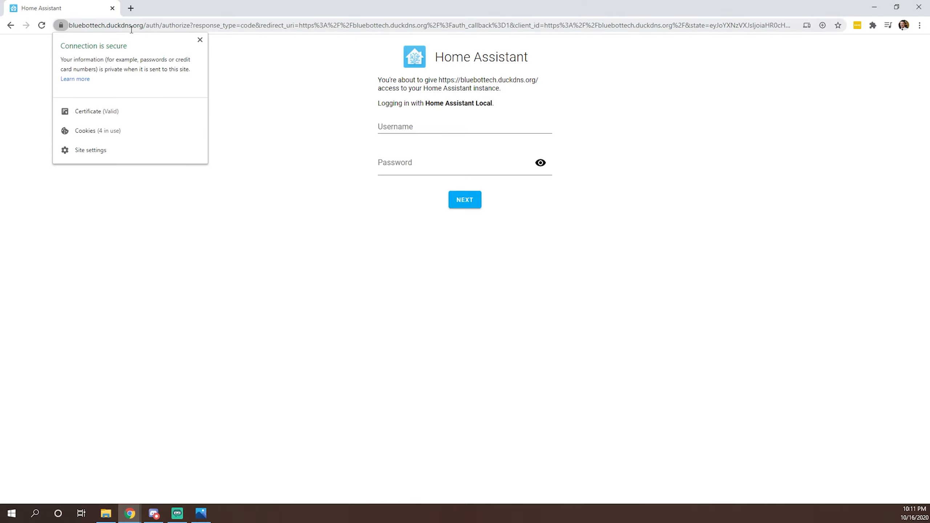
pyautogui.click(201, 40)
# Step: Log in with the Home Assistant username and password
pyautogui.click(411, 127)
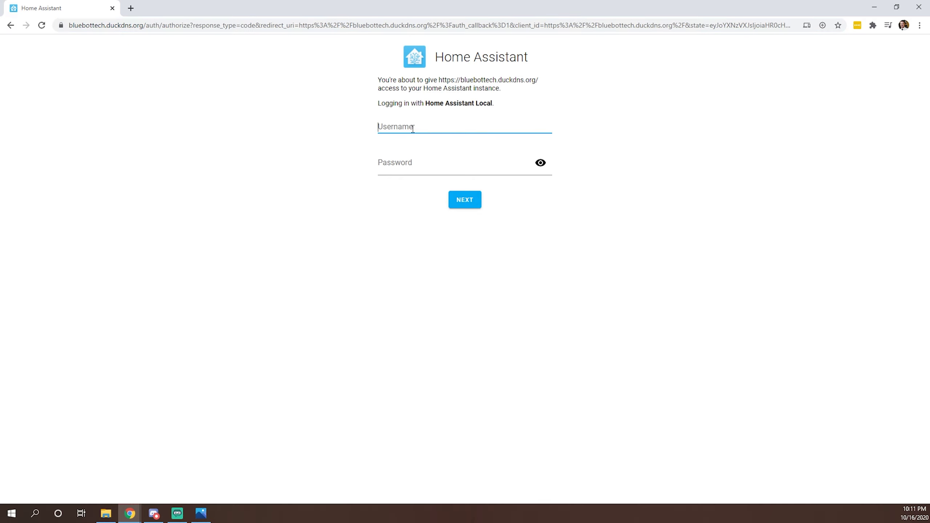
pyautogui.write('bluebottech')
pyautogui.press('Tab')
pyautogui.write('••••••')
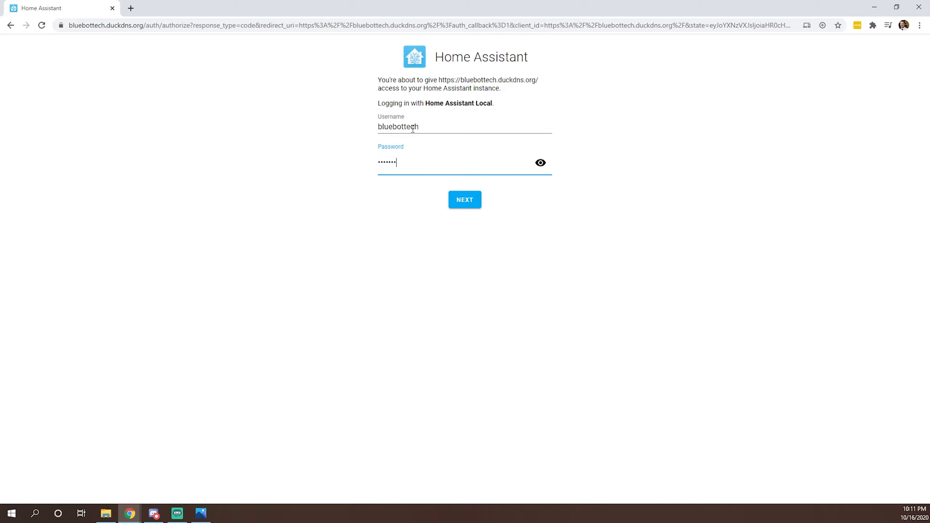
pyautogui.press('Return')
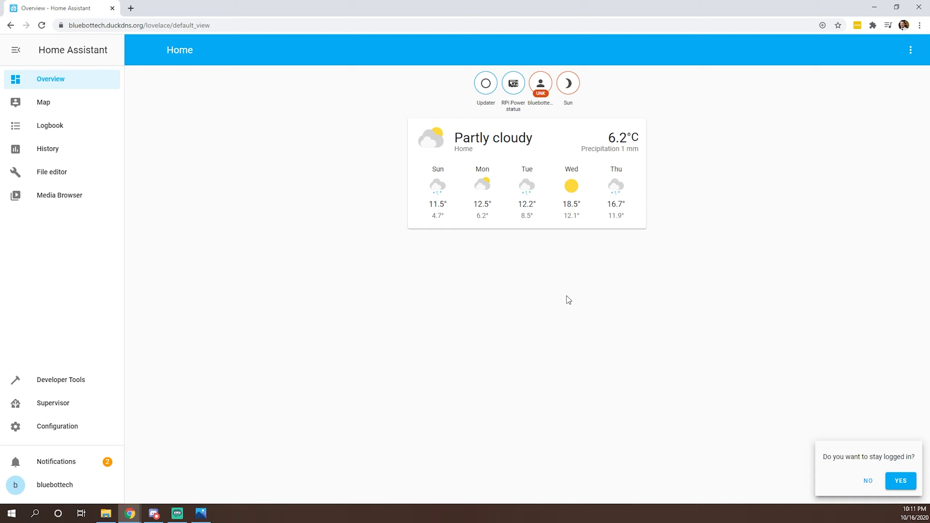
# Step: Open Supervisor to list Duck DNS, File editor, Mosquitto and Samba, answering YES to stay logged in
pyautogui.click(63, 407)
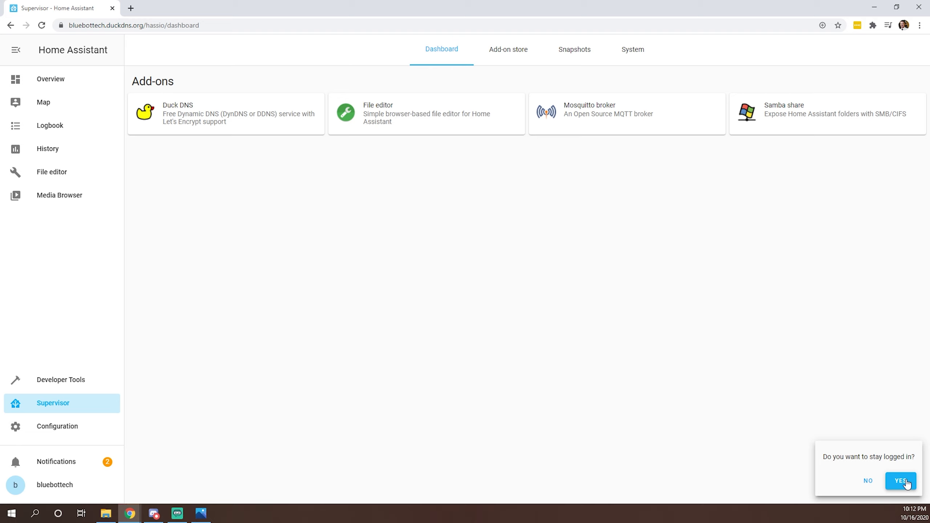
pyautogui.click(903, 481)
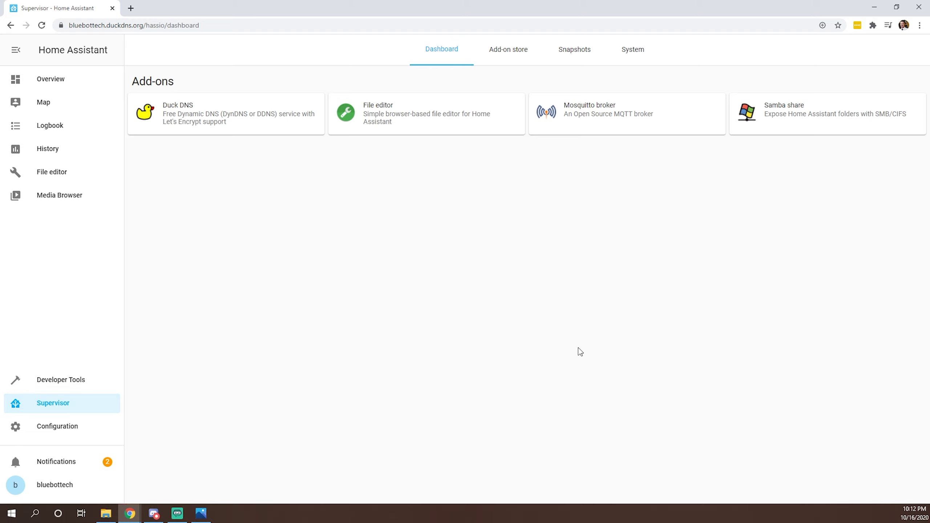